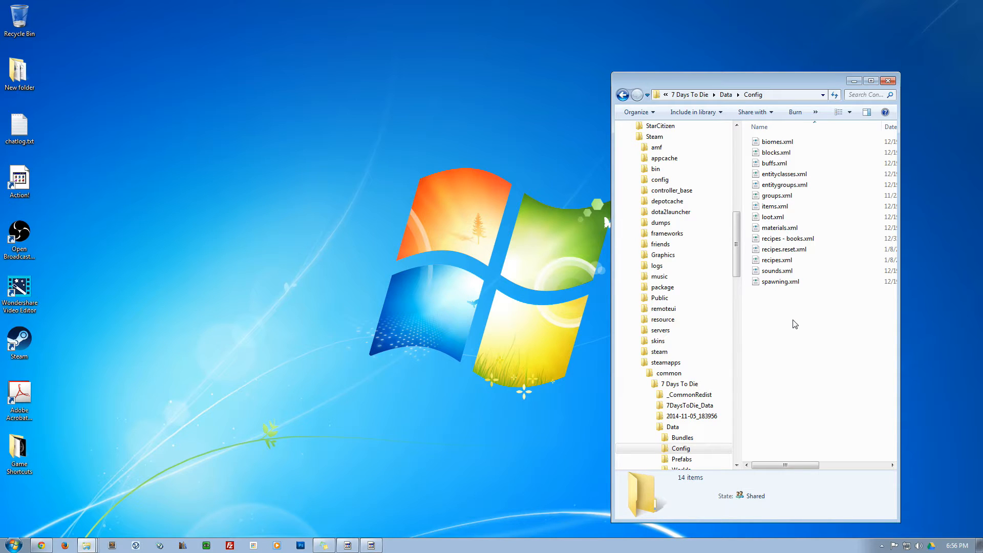
Step: Open recipes.xml from the 7 Days To Die Data\Config folder in Notepad++
{"action": "left_click", "coordinate": [680, 96]}
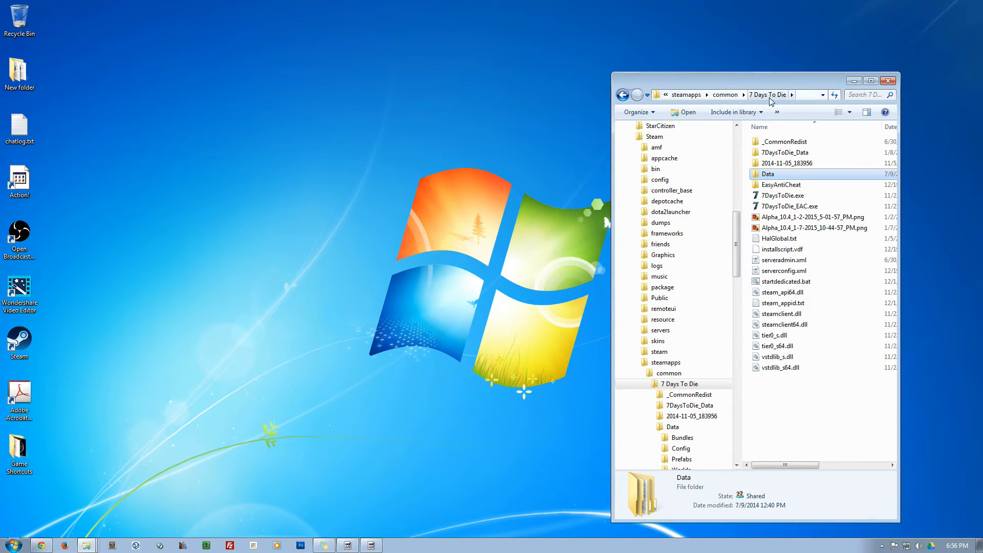
{"action": "double_click", "coordinate": [768, 176]}
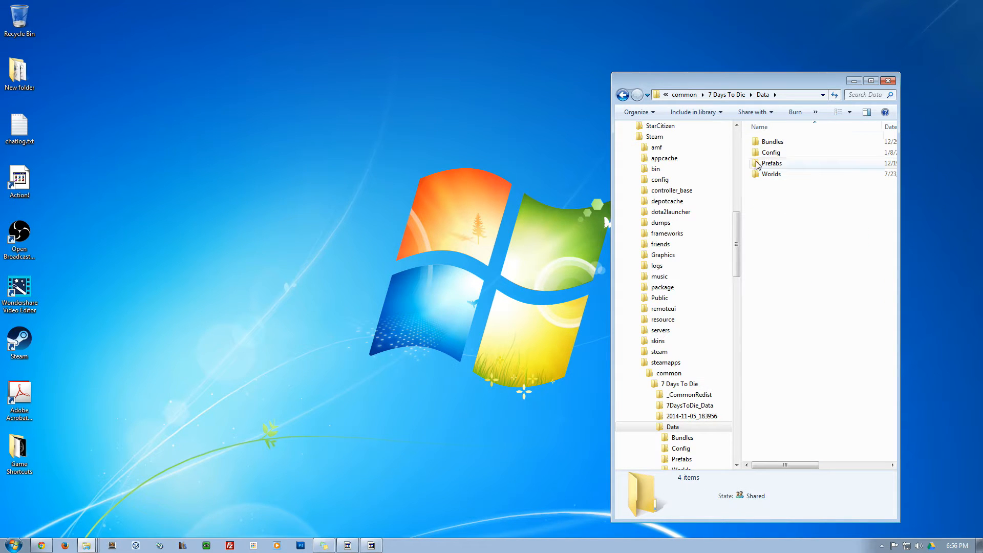
{"action": "double_click", "coordinate": [772, 152]}
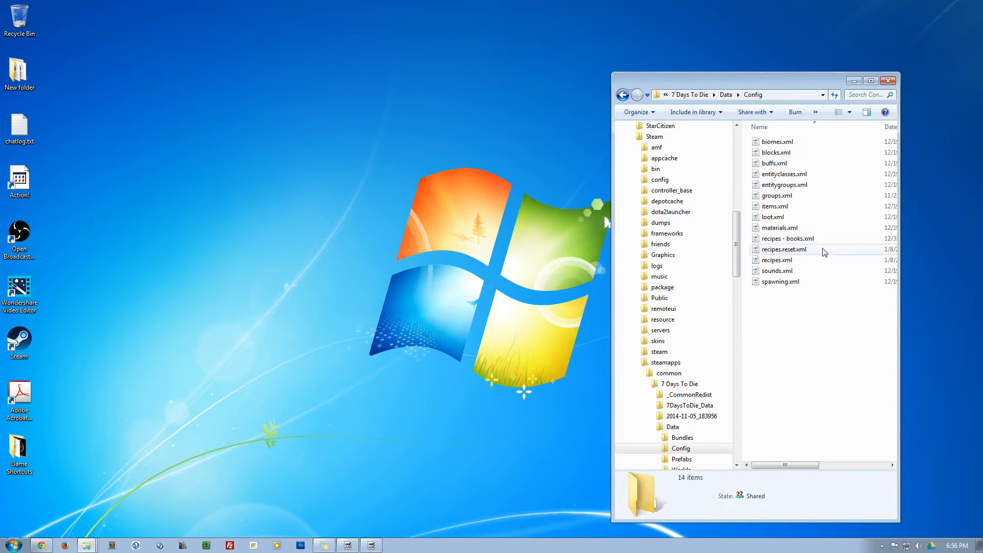
{"action": "right_click", "coordinate": [772, 262]}
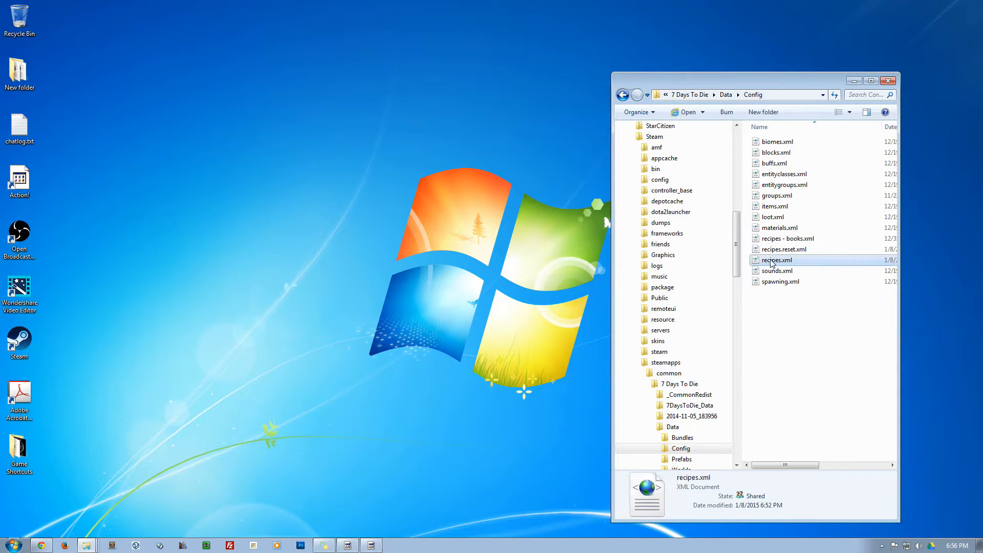
{"action": "left_click", "coordinate": [818, 316]}
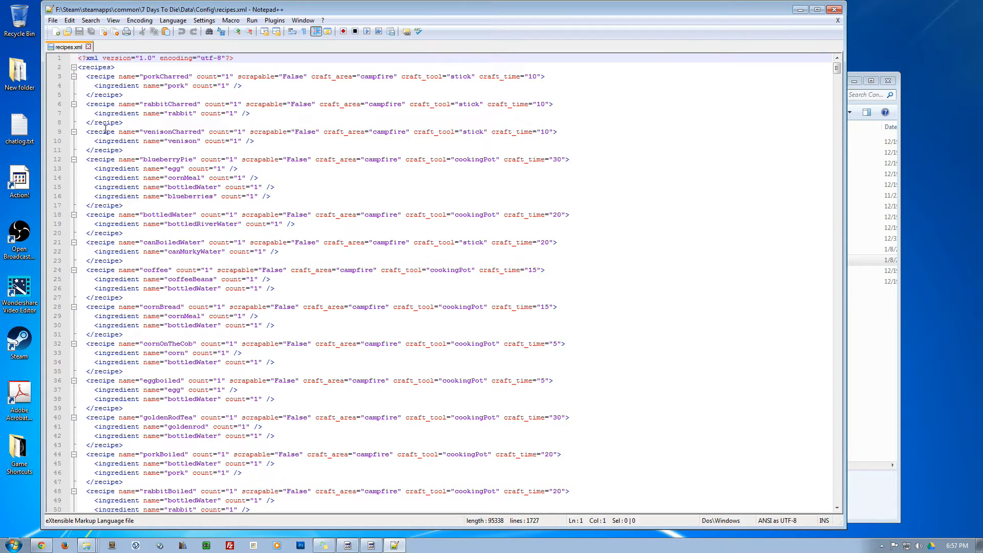
Step: Examine the structure of the porkCharred recipe, including its closing tag, ingredient line and count value
{"action": "left_click_drag", "start_coordinate": [86, 77], "coordinate": [113, 90]}
{"action": "left_click", "coordinate": [95, 96]}
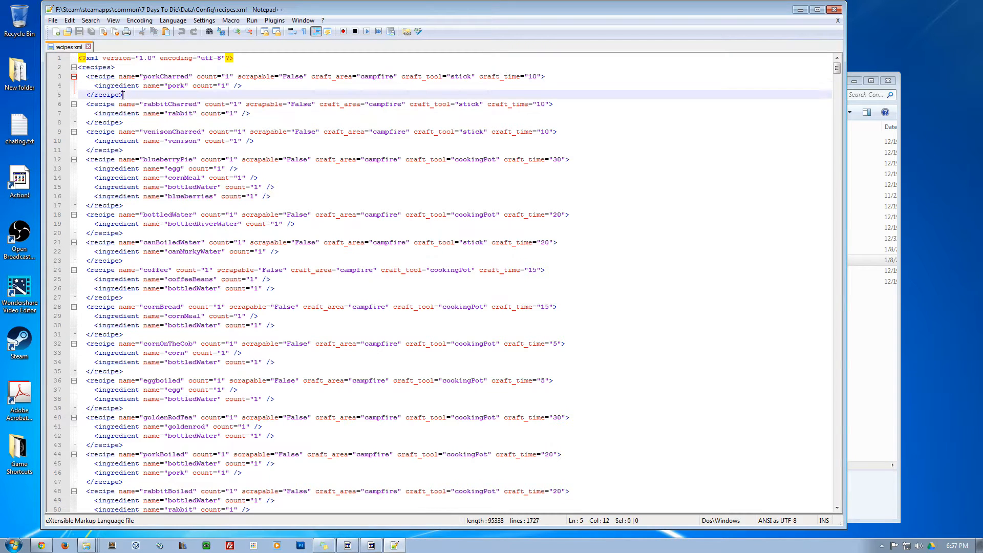
{"action": "left_click", "coordinate": [119, 87]}
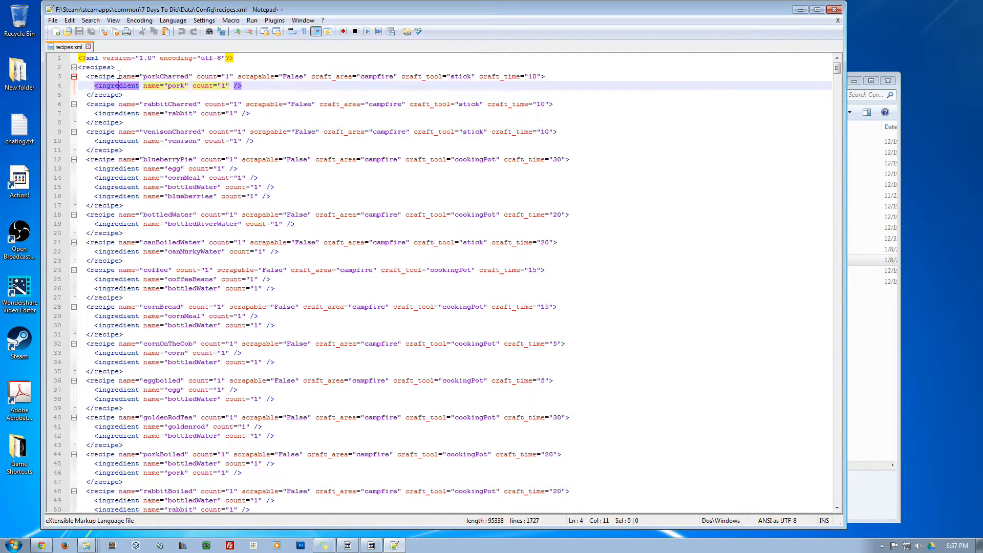
{"action": "double_click", "coordinate": [228, 76]}
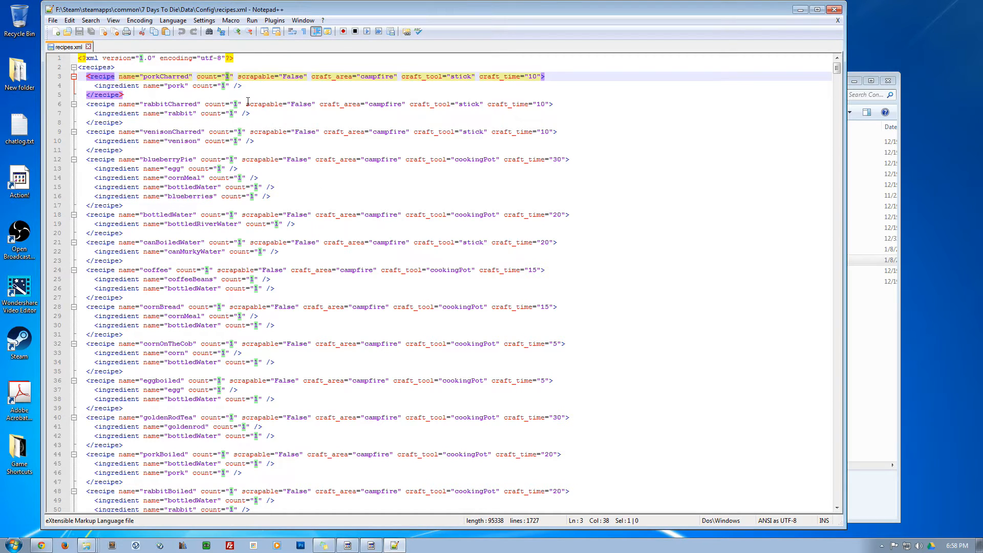
Step: Read through the recipes below porkCharred, from the campfire food through the bullet recipes to the grid-based crafting recipes
{"action": "scroll", "coordinate": [366, 356], "scroll_direction": "down", "scroll_amount": 5}
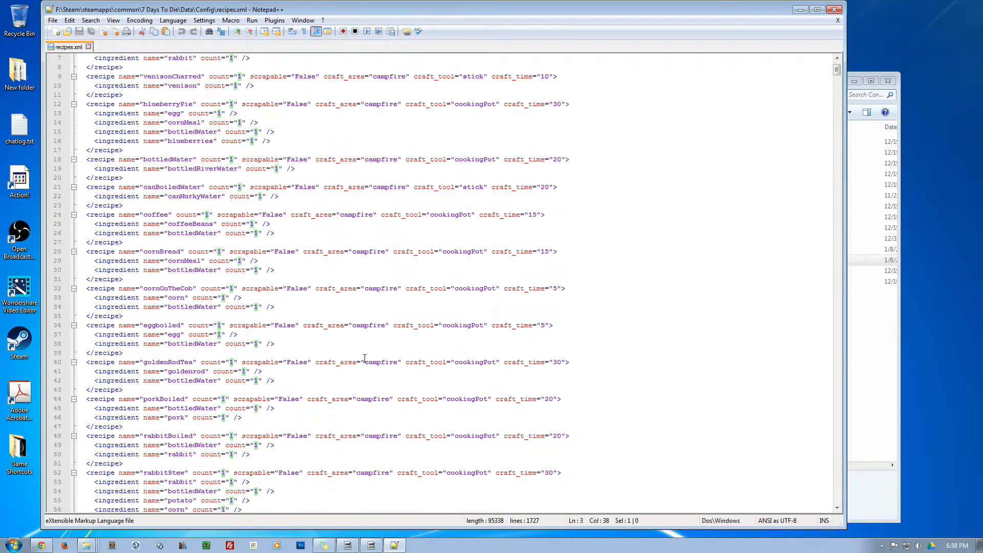
{"action": "scroll", "coordinate": [364, 358], "scroll_direction": "down", "scroll_amount": 1}
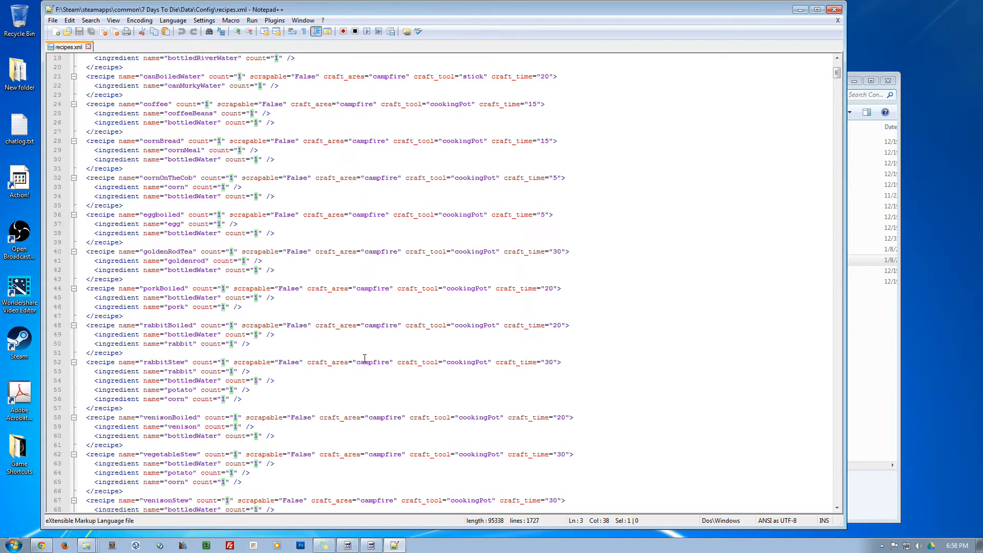
{"action": "scroll", "coordinate": [347, 337], "scroll_direction": "down", "scroll_amount": 8}
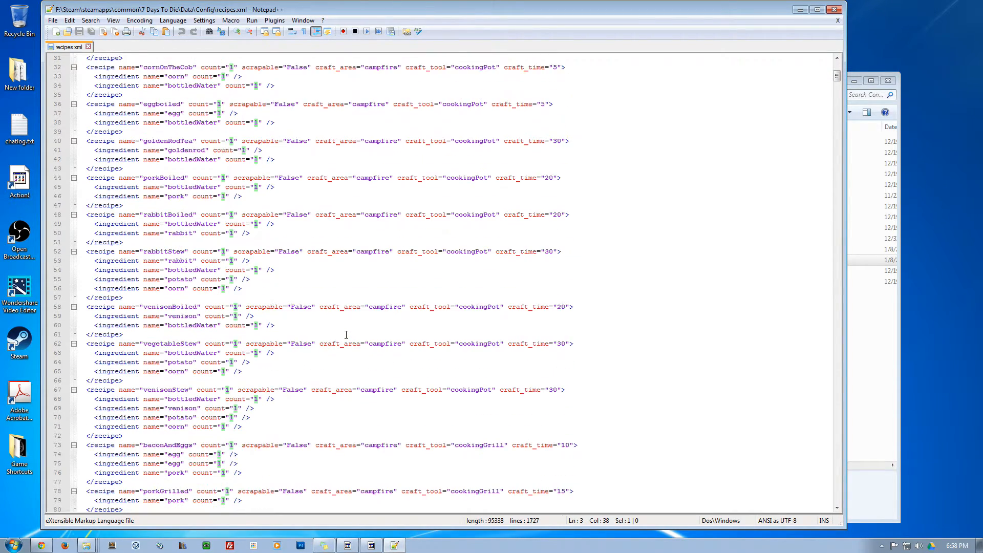
{"action": "scroll", "coordinate": [346, 335], "scroll_direction": "down", "scroll_amount": 2}
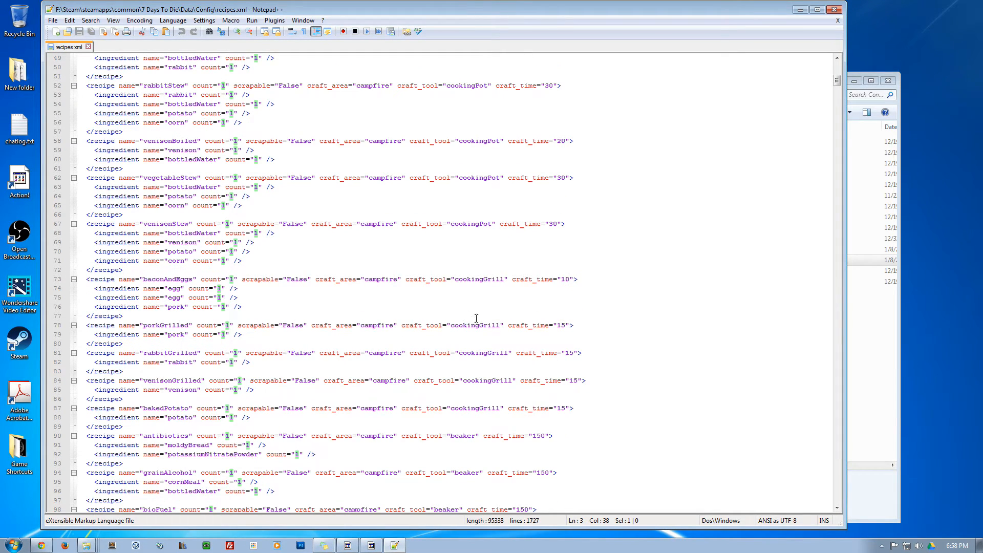
{"action": "scroll", "coordinate": [389, 362], "scroll_direction": "down", "scroll_amount": 5}
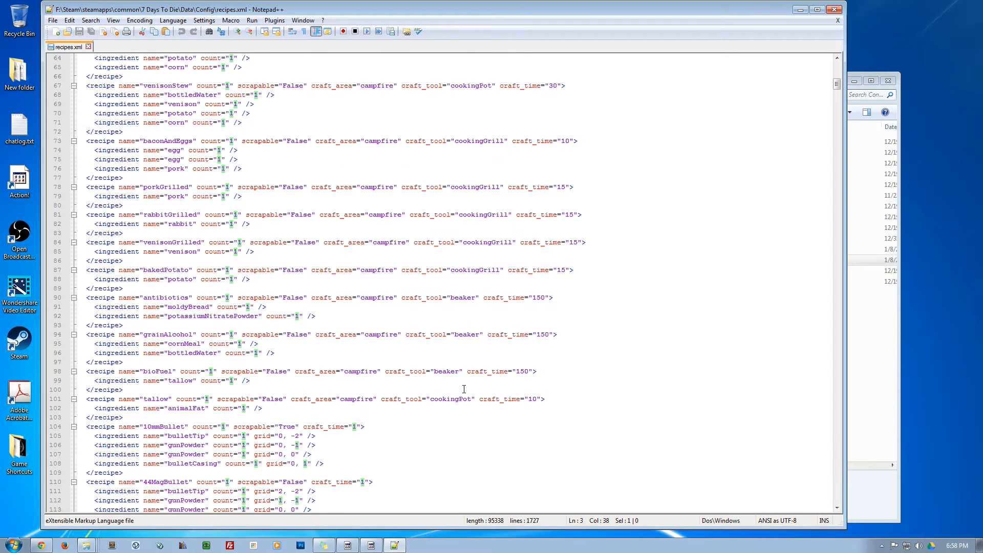
{"action": "scroll", "coordinate": [464, 389], "scroll_direction": "down", "scroll_amount": 2}
{"action": "scroll", "coordinate": [169, 363], "scroll_direction": "down", "scroll_amount": 1}
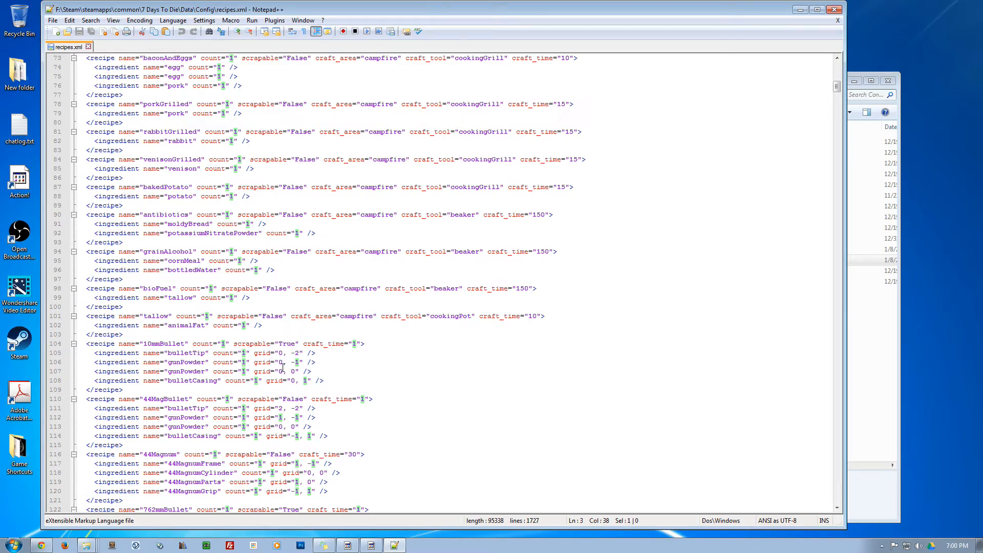
{"action": "scroll", "coordinate": [312, 375], "scroll_direction": "down", "scroll_amount": 20}
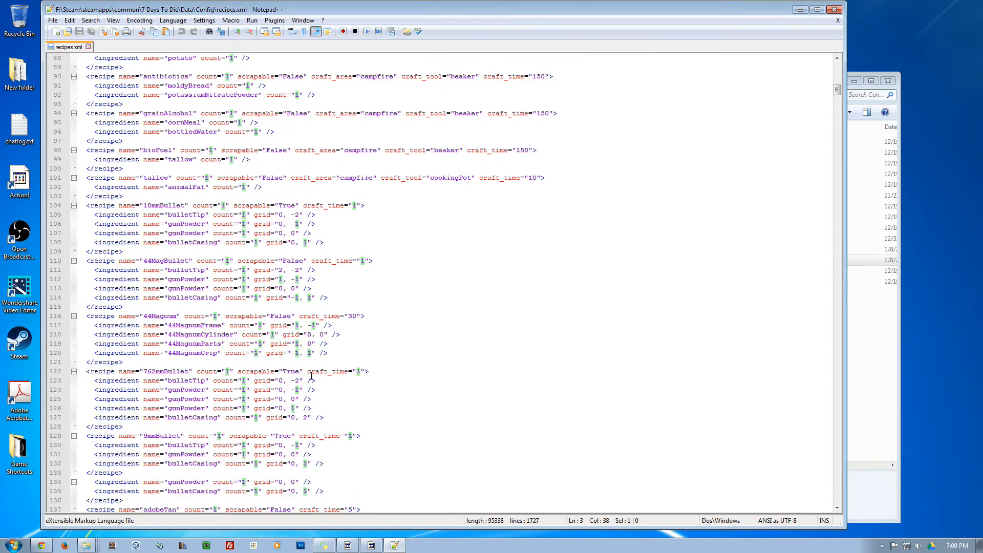
{"action": "scroll", "coordinate": [311, 375], "scroll_direction": "down", "scroll_amount": 20}
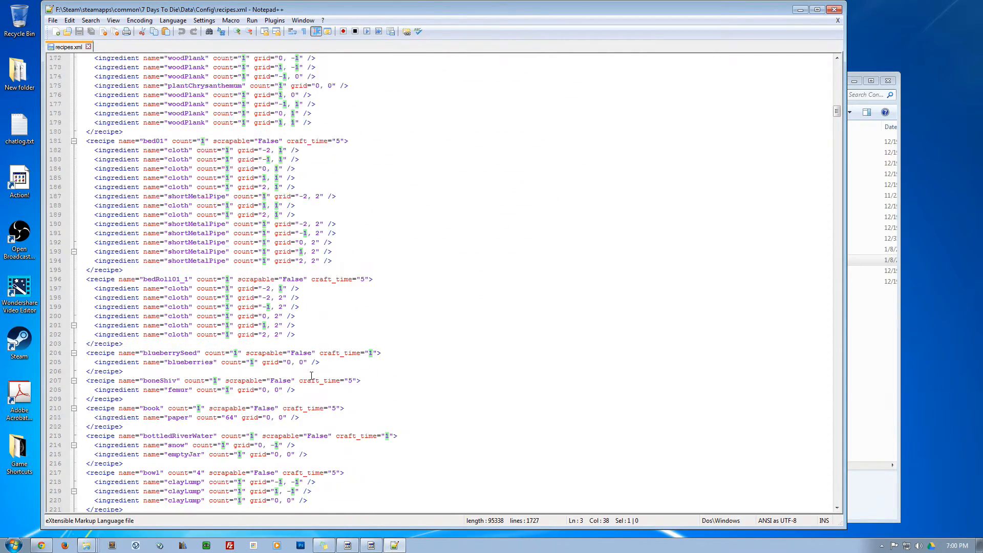
Step: Open "recipes - books.xml" from the Config folder in Notepad++ alongside recipes.xml
{"action": "left_click", "coordinate": [869, 384]}
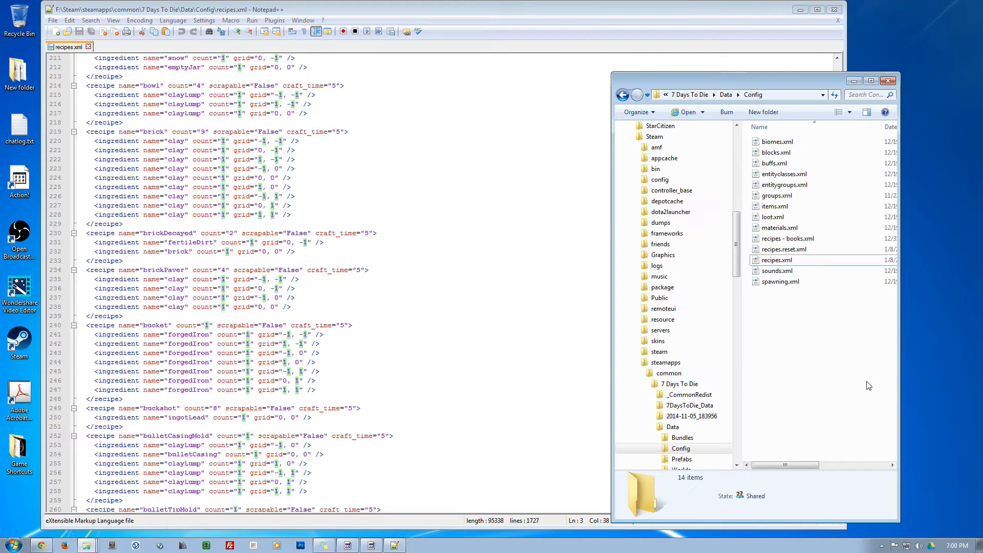
{"action": "left_click", "coordinate": [776, 241]}
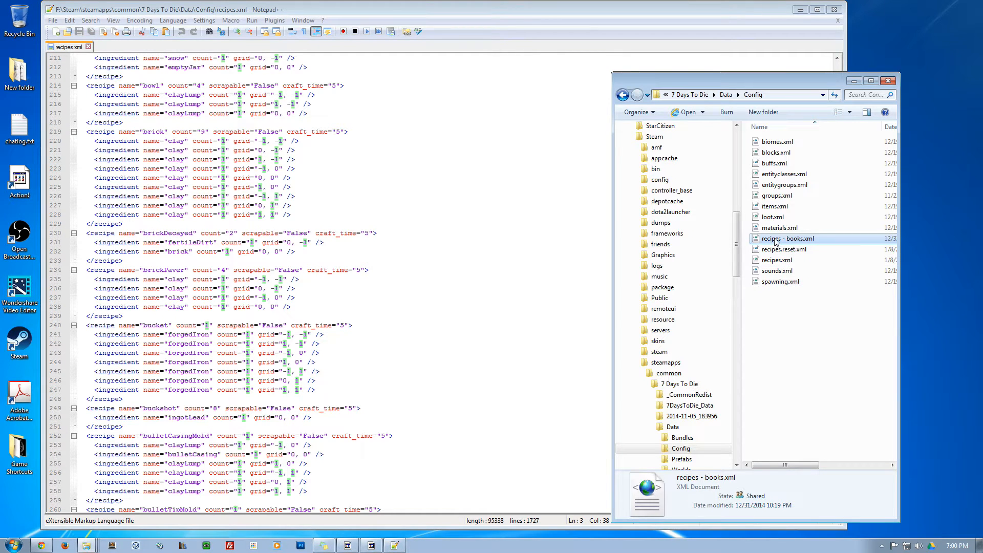
{"action": "right_click", "coordinate": [775, 241]}
{"action": "left_click", "coordinate": [765, 250]}
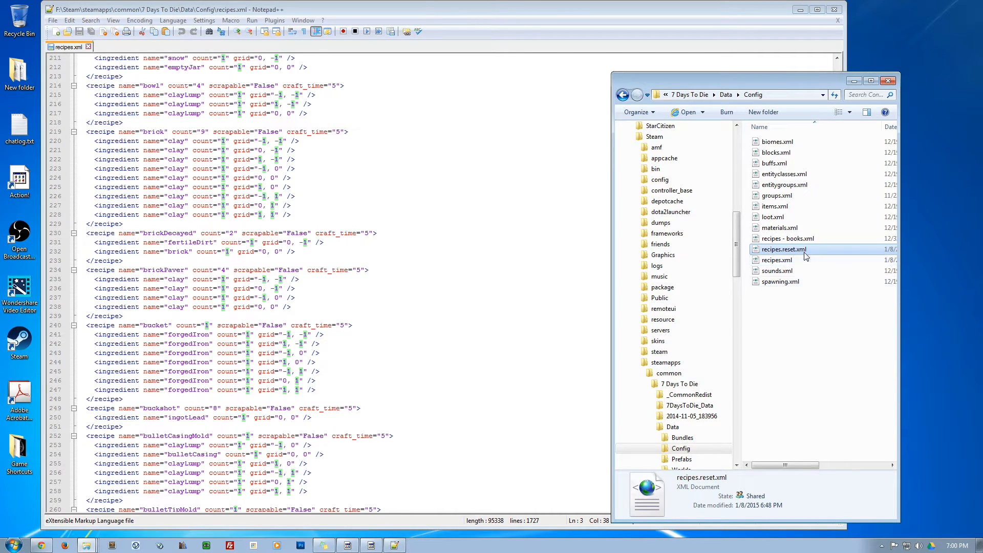
{"action": "left_click", "coordinate": [771, 238]}
{"action": "left_click", "coordinate": [766, 249]}
{"action": "right_click", "coordinate": [761, 249]}
{"action": "left_click", "coordinate": [761, 242]}
{"action": "right_click", "coordinate": [761, 242]}
{"action": "left_click", "coordinate": [793, 273]}
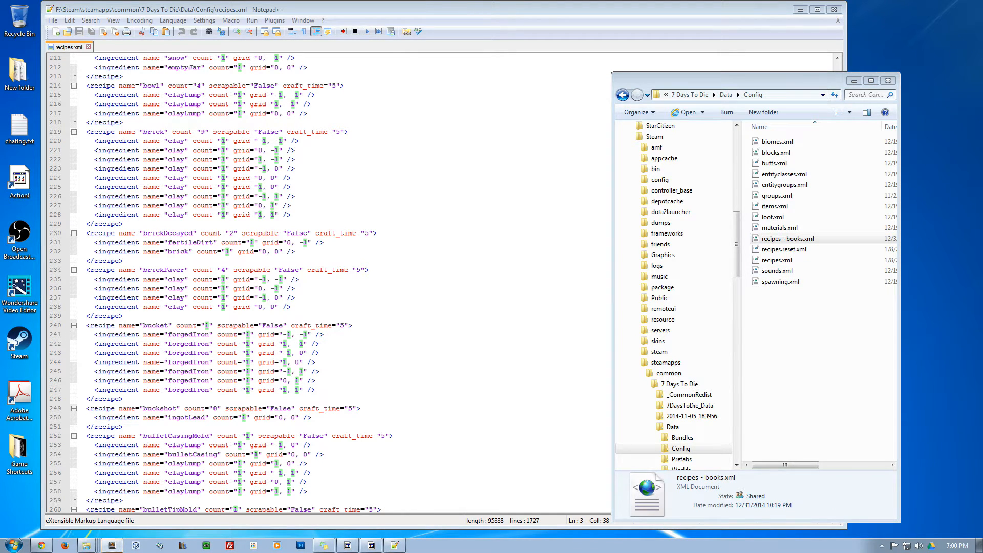
{"action": "right_click", "coordinate": [762, 239]}
{"action": "left_click", "coordinate": [788, 291]}
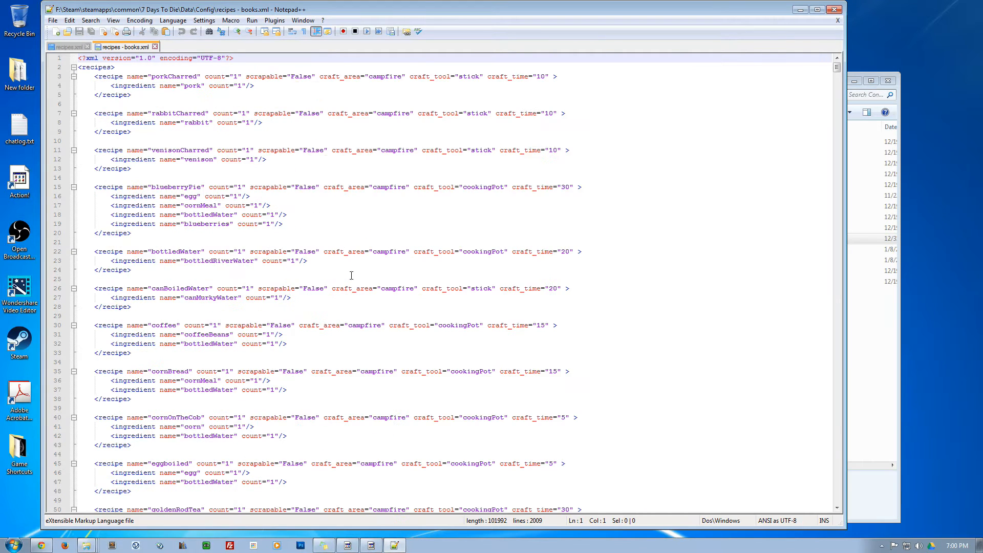
Step: Search "recipes - books.xml" for "book" and bring the group of book recipes into view
{"action": "left_click_drag", "start_coordinate": [839, 72], "coordinate": [840, 419]}
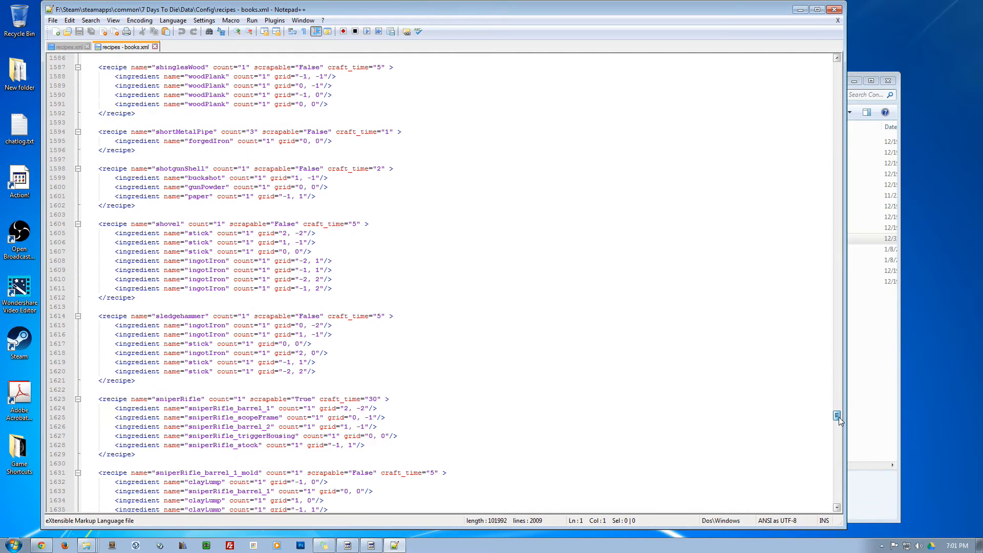
{"action": "key", "text": "ctrl+f"}
{"action": "type", "text": "book"}
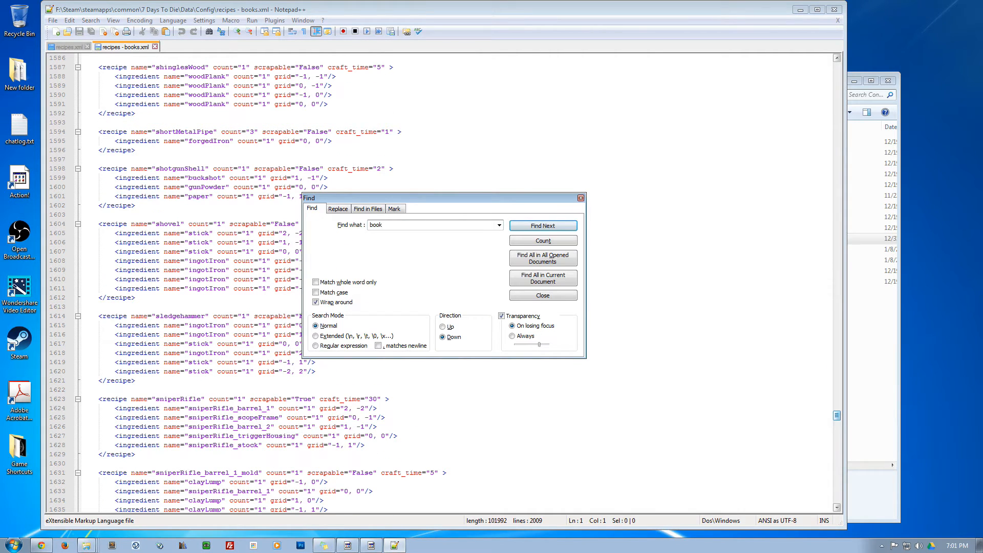
{"action": "key", "text": "Return"}
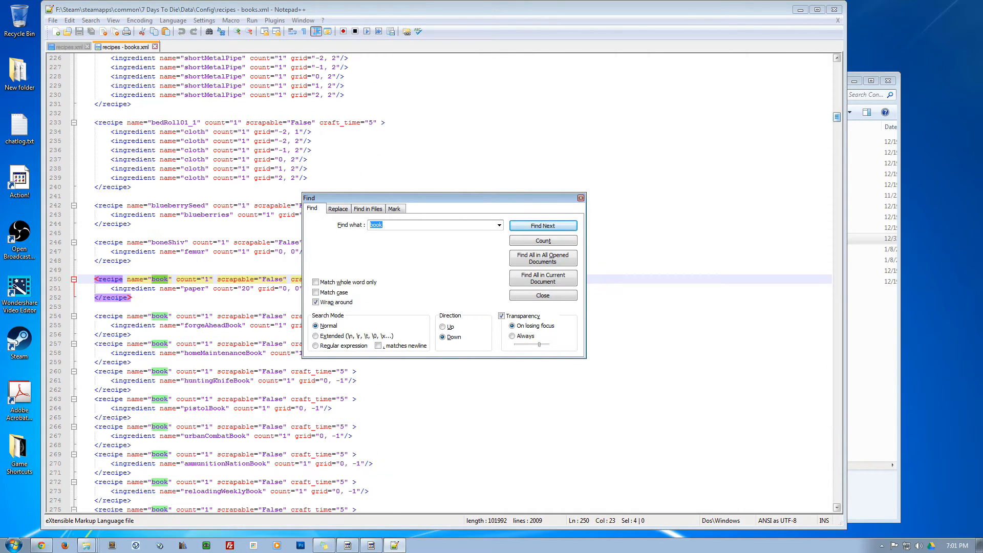
{"action": "left_click", "coordinate": [581, 197]}
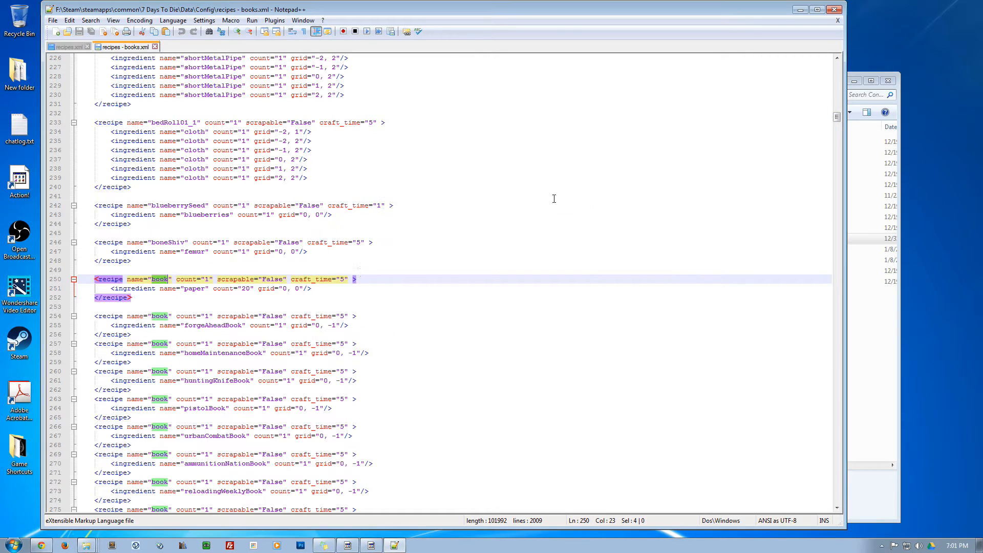
{"action": "scroll", "coordinate": [283, 303], "scroll_direction": "down", "scroll_amount": 2}
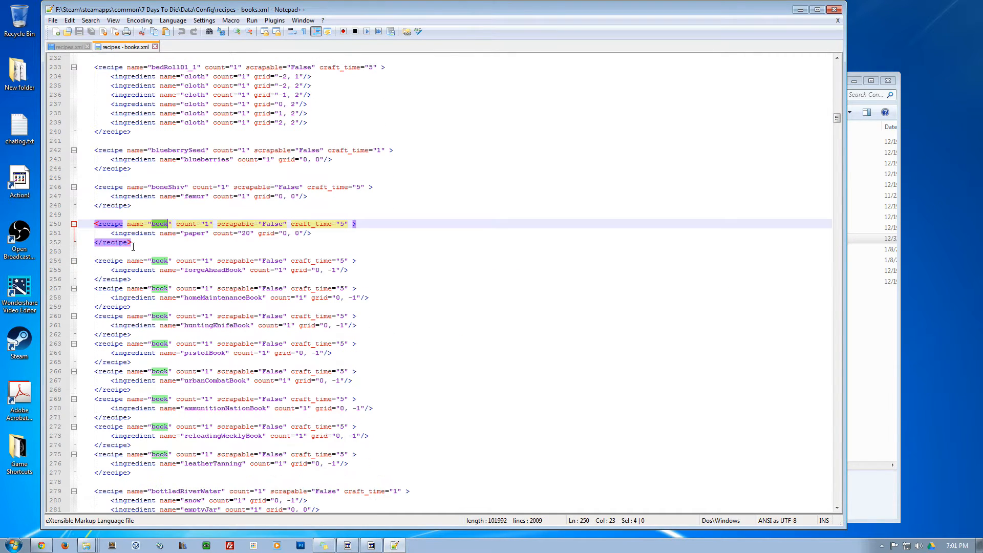
Step: Examine the custom forgeAheadBook recipe and select the whole block of book recipes from the paper recipe through leatherTanning
{"action": "left_click", "coordinate": [112, 206]}
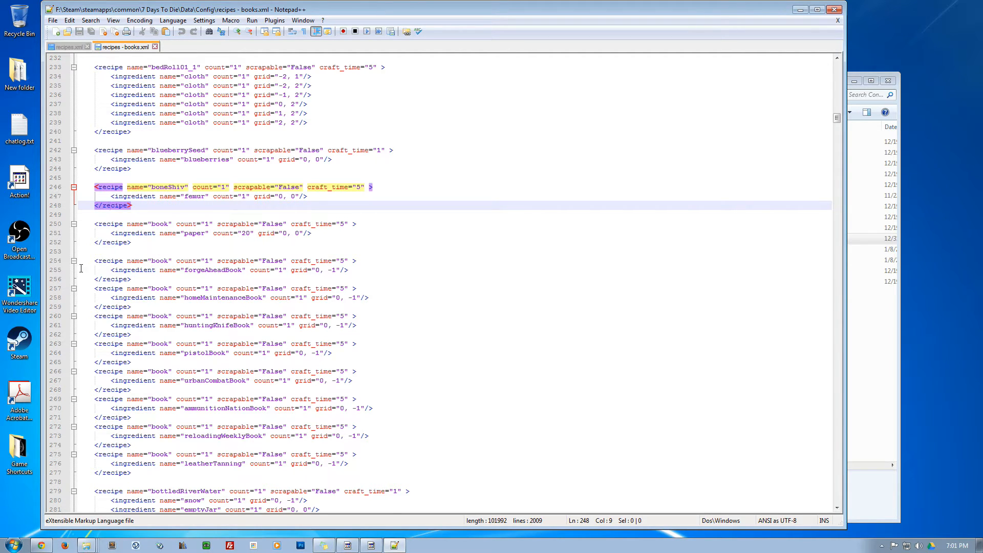
{"action": "left_click_drag", "start_coordinate": [95, 260], "coordinate": [94, 289]}
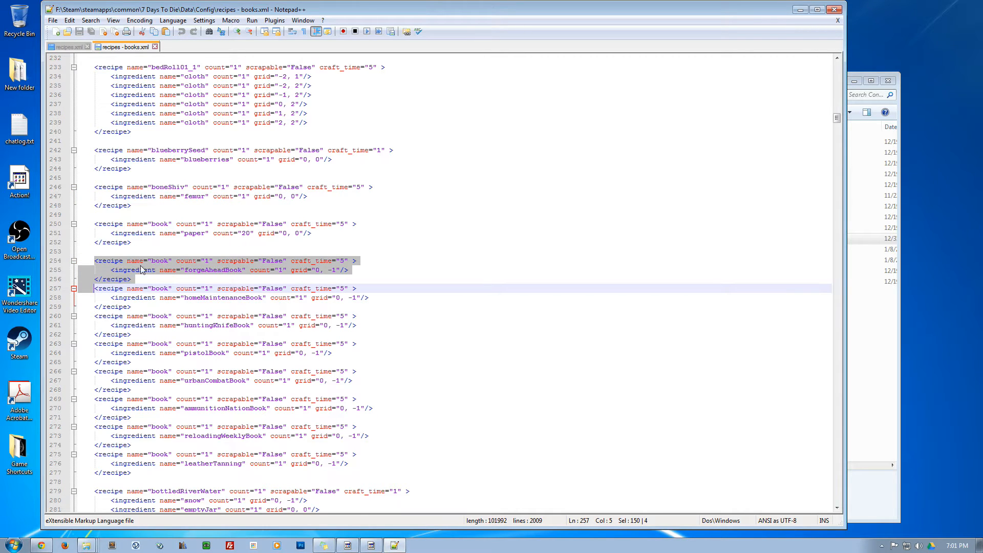
{"action": "left_click", "coordinate": [158, 261]}
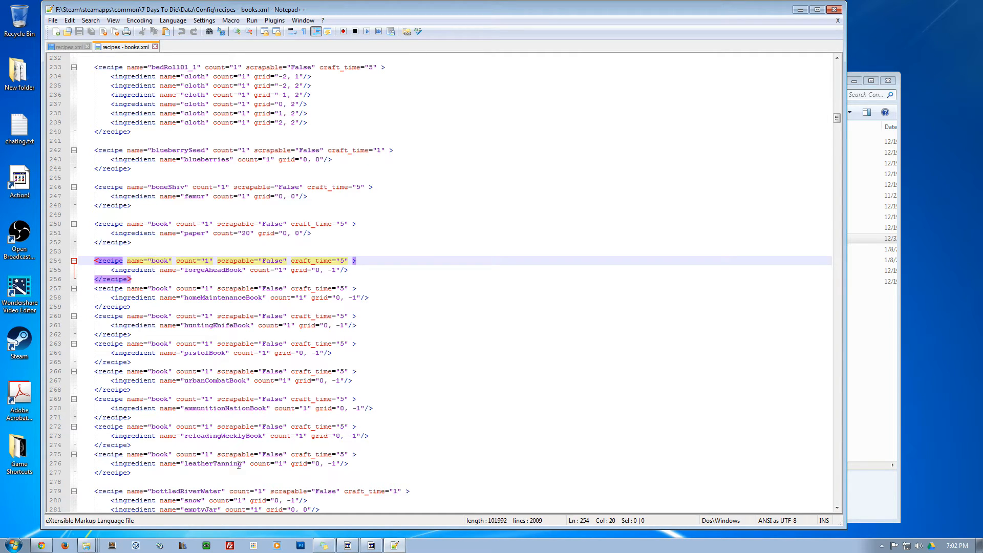
{"action": "left_click_drag", "start_coordinate": [142, 472], "coordinate": [95, 220]}
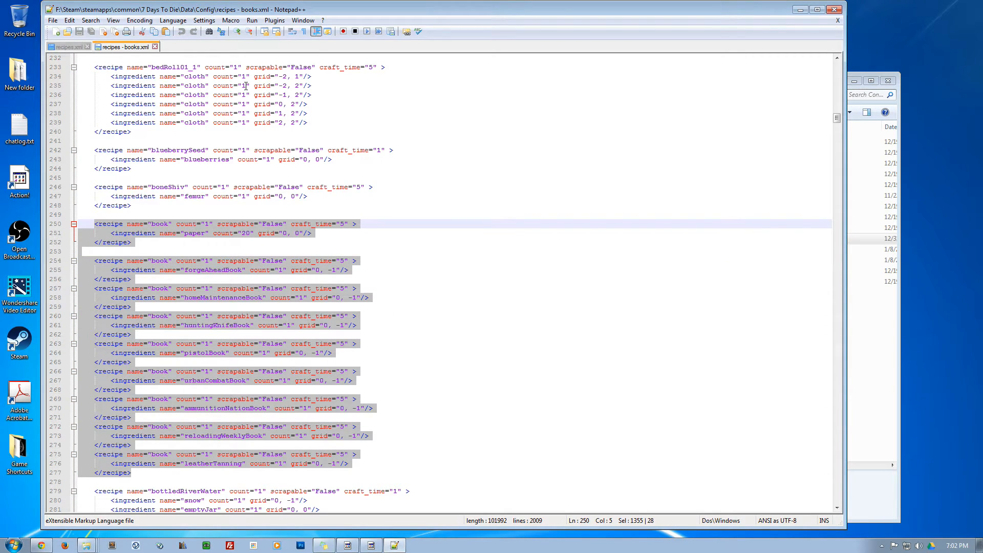
Step: Close "recipes - books.xml" and locate the book recipe below boneShiv in recipes.xml
{"action": "left_click", "coordinate": [155, 47]}
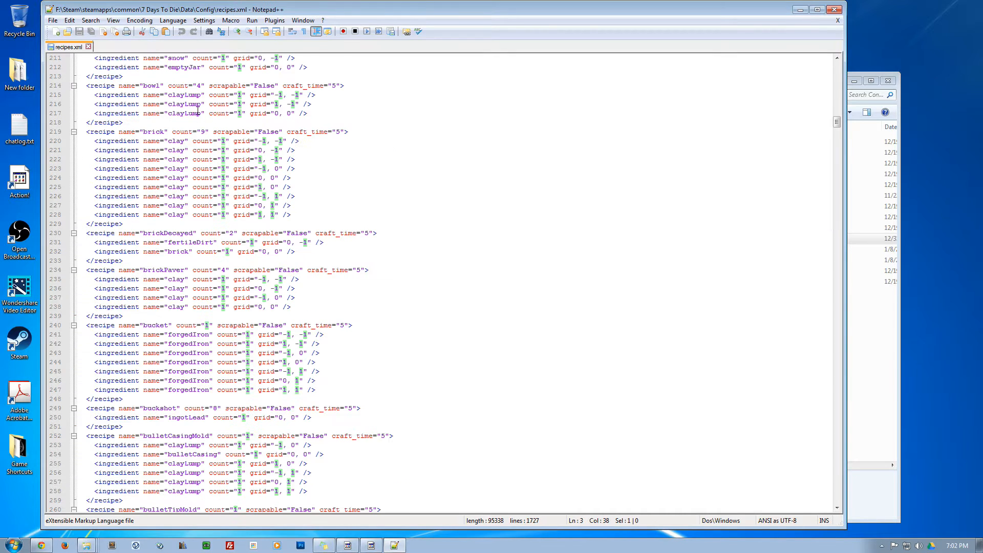
{"action": "scroll", "coordinate": [171, 260], "scroll_direction": "down", "scroll_amount": 4}
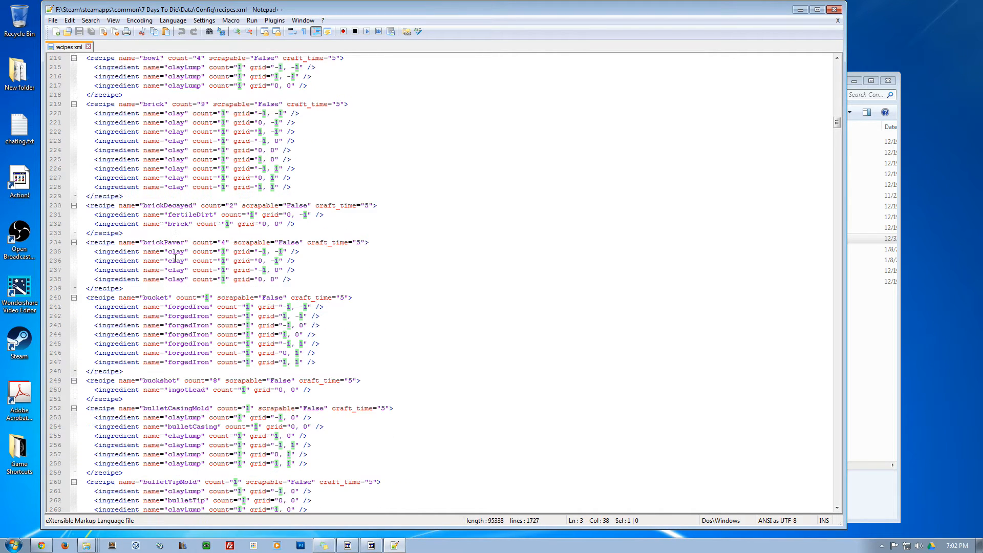
{"action": "scroll", "coordinate": [151, 290], "scroll_direction": "down", "scroll_amount": 2}
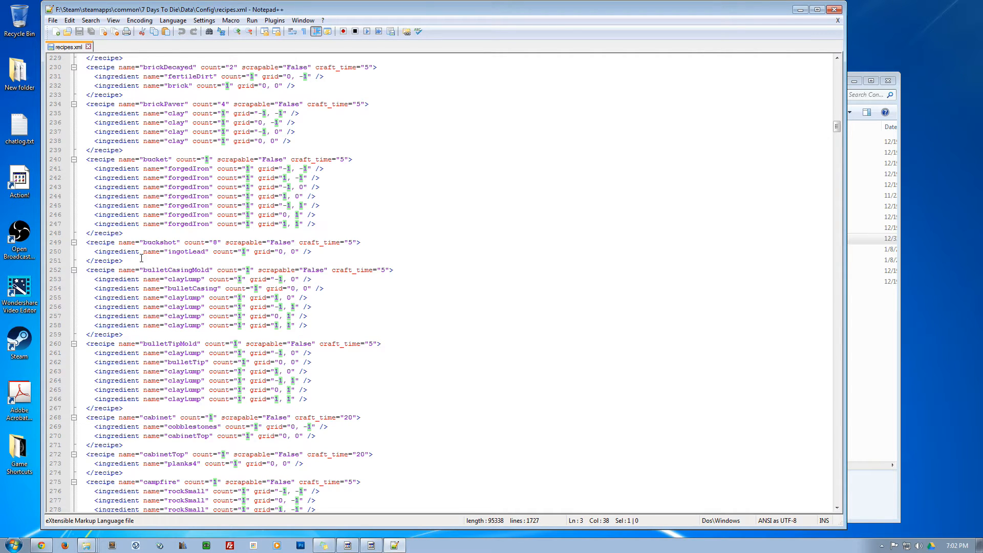
{"action": "scroll", "coordinate": [153, 235], "scroll_direction": "up", "scroll_amount": 9}
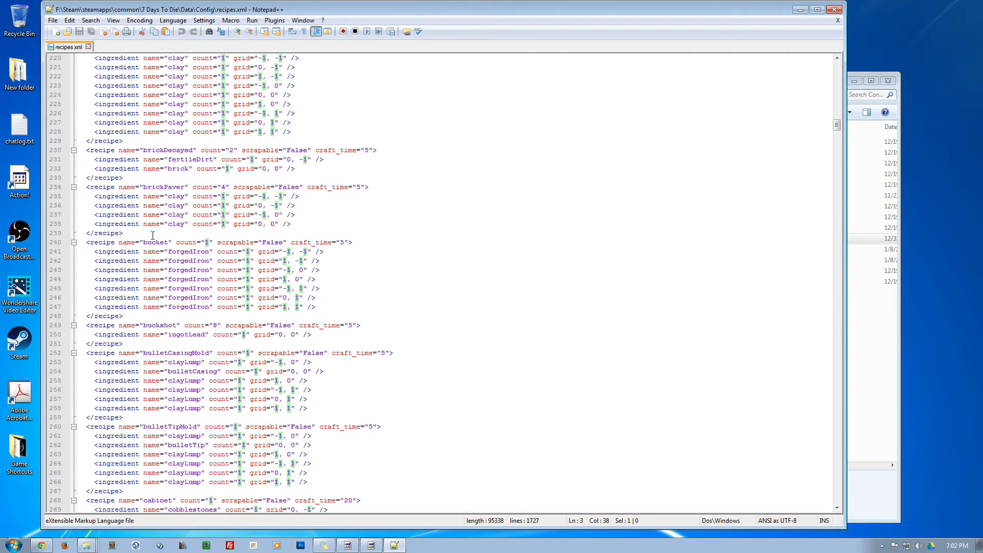
{"action": "scroll", "coordinate": [153, 236], "scroll_direction": "up", "scroll_amount": 1}
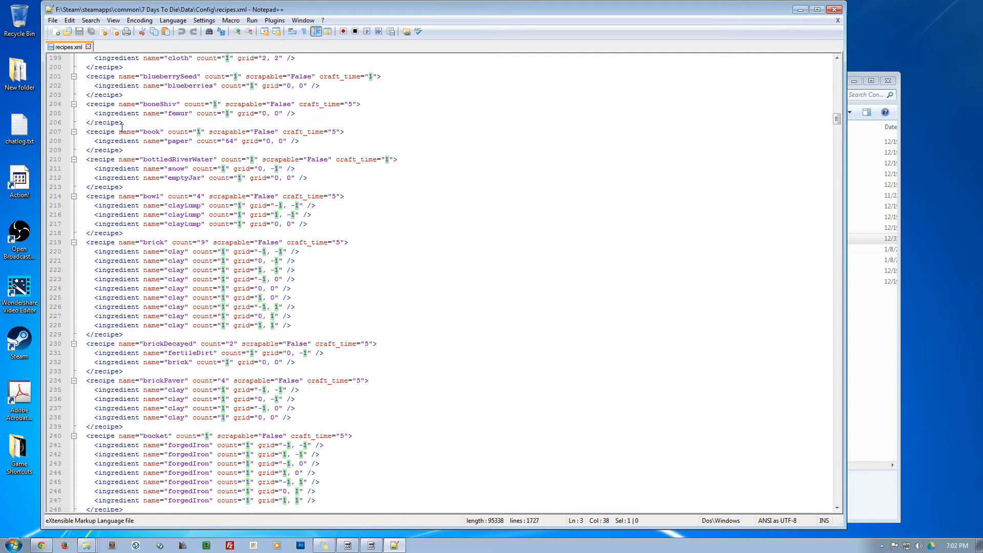
Step: Replace the default book recipe below boneShiv in recipes.xml with a few blank lines
{"action": "scroll", "coordinate": [131, 149], "scroll_direction": "up", "scroll_amount": 4}
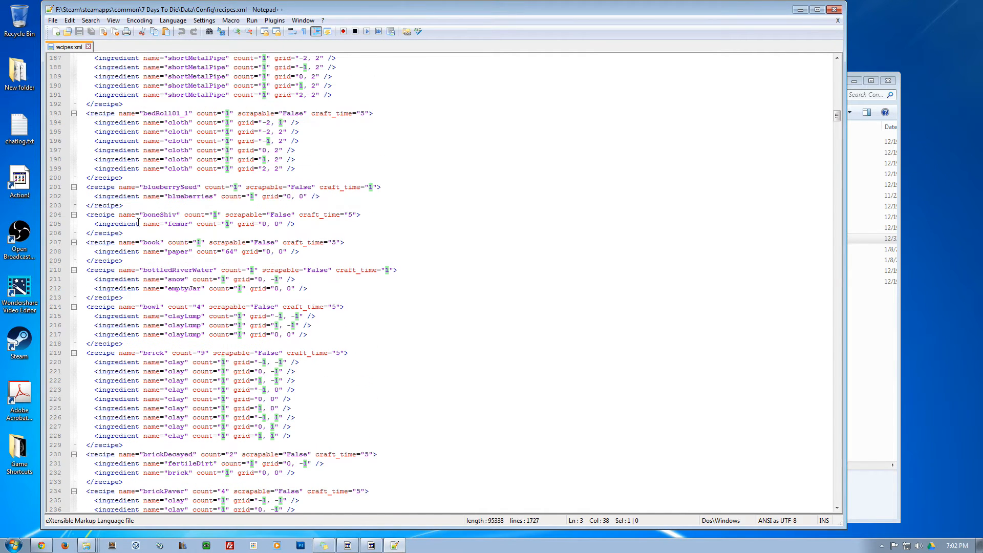
{"action": "left_click", "coordinate": [87, 243]}
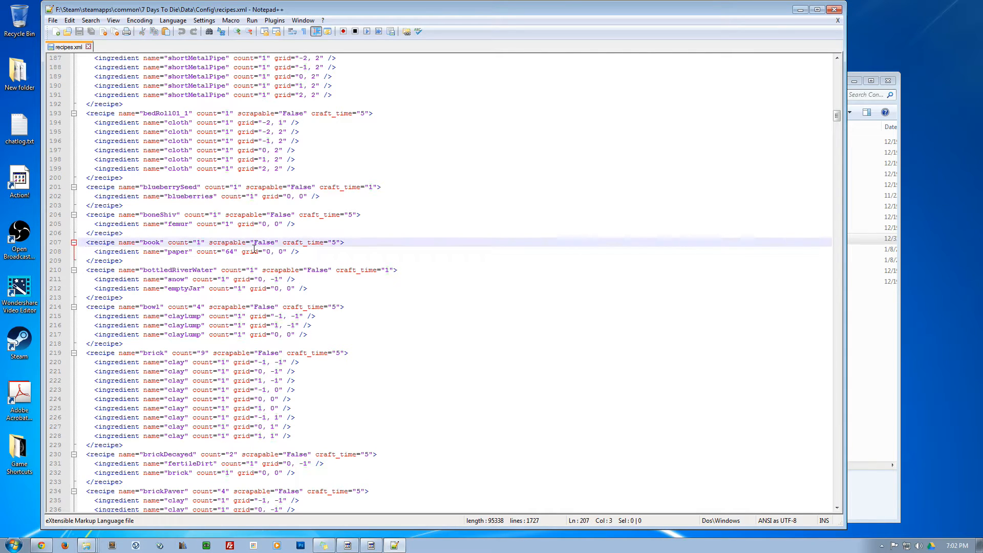
{"action": "left_click", "coordinate": [125, 262], "text": "shift"}
{"action": "key", "text": "Insert"}
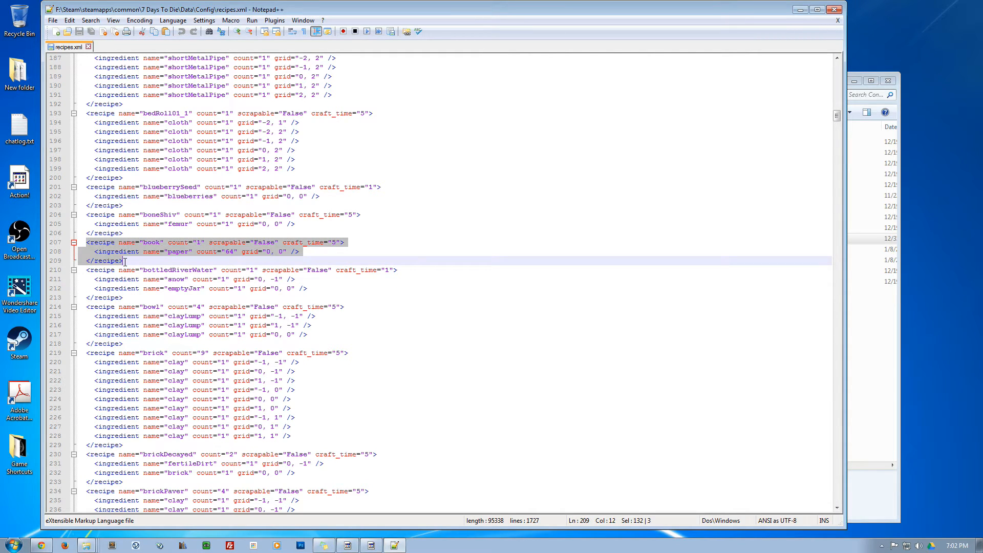
{"action": "key", "text": "Return"}
{"action": "key", "text": "Return"}
{"action": "key", "text": "Return"}
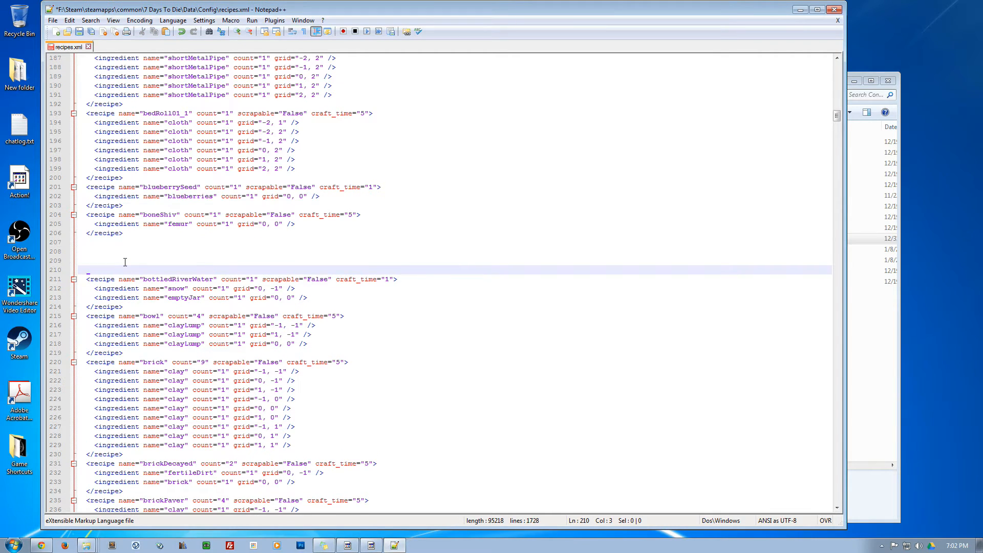
Step: Insert the copied block of custom book recipes, from paper with count 20 through leatherTanning, between boneShiv and bottledRiverWater
{"action": "key", "text": "Up"}
{"action": "key", "text": "Up"}
{"action": "type", "text": "<recipe name=\"book\" count=\"1\" scrapable=\"False\" craft_time=\"5\" >         <ingredient name=\"paper\" count=\"20\" grid=\"0, 0\"/>     </recipe>      <recipe name=\"book\" count=\"1\" scrapable=\"False\" craft_time=\"5\" >         <ingredient name=\"forgeAheadBook\" count=\"1\" grid=\"0, -1\"/>     </recipe>     <recipe name=\"book\" count=\"1\" scrapable=\"False\" craft_time=\"5\" >         <ingredient name=\"homeMaintenanceBook\" count=\"1\" grid=\"0, -1\"/>     </recipe>     <recipe name=\"book\" count=\"1\" scrapable=\"False\" craft_time=\"5\" >         <ingredient name=\"huntingKnifeBook\" count=\"1\" grid=\"0, -1\"/>     </recipe>     <recipe name=\"book\" count=\"1\" scrapable=\"False\" craft_time=\"5\" >         <ingredient name=\"pistolBook\" count=\"1\" grid=\"0, -1\"/>     </recipe>     <recipe name=\"book\" count=\"1\" scrapable=\"False\" craft_time=\"5\" >         <ingredient name=\"urbanCombatBook\" count=\"1\" grid=\"0, -1\"/>     </recipe>     <recipe name=\"book\" count=\"1\" scrapable=\"False\" craft_time=\"5\" >         <ingredient name=\"ammunitionNationBook\" count=\"1\" grid=\"0, -1\"/>     </recipe>     <recipe name=\"book\" count=\"1\" scrapable=\"False\" craft_time=\"5\" >         <ingredient name=\"reloadingWeeklyBook\" count=\"1\" grid=\"0, -1\"/>     </recipe>     <recipe name=\"book\" count=\"1\" scrapable=\"False\" craft_time=\"5\" >         <ingredient name=\"leatherTanning\" count=\"1\" grid=\"0, -1\"/>     </recipe>"}
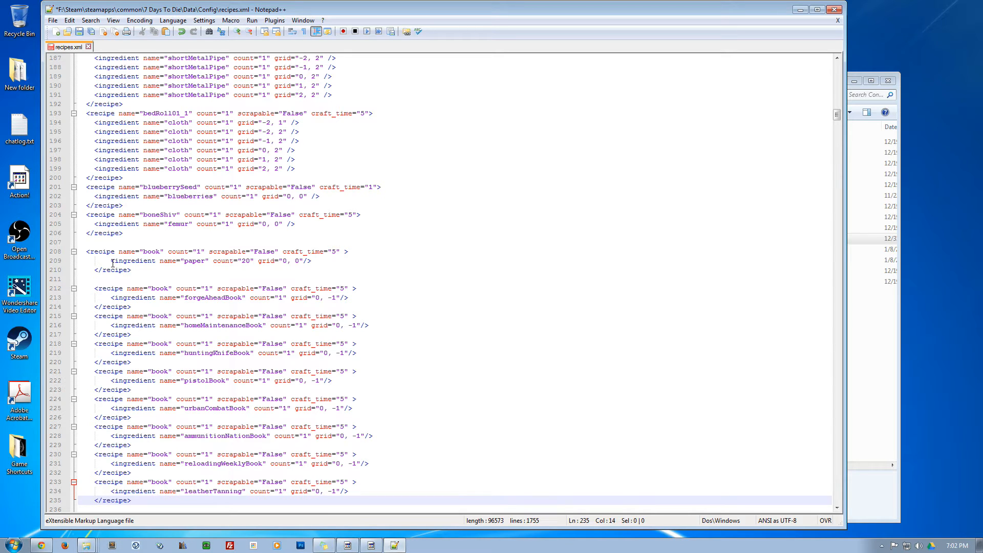
Step: Review the inserted book recipes and compare them with the recipes that follow in recipes.xml
{"action": "scroll", "coordinate": [255, 268], "scroll_direction": "down", "scroll_amount": 1}
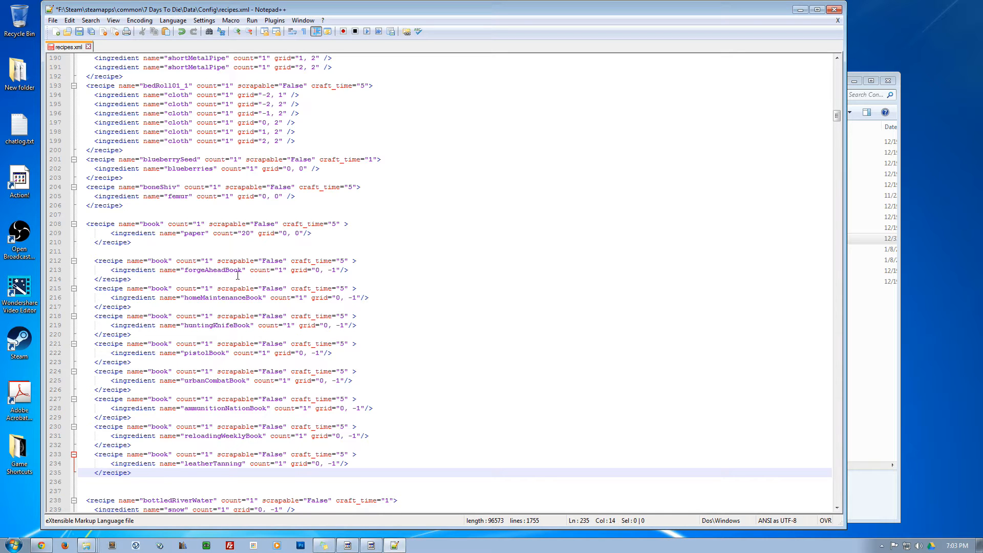
{"action": "scroll", "coordinate": [257, 378], "scroll_direction": "down", "scroll_amount": 4}
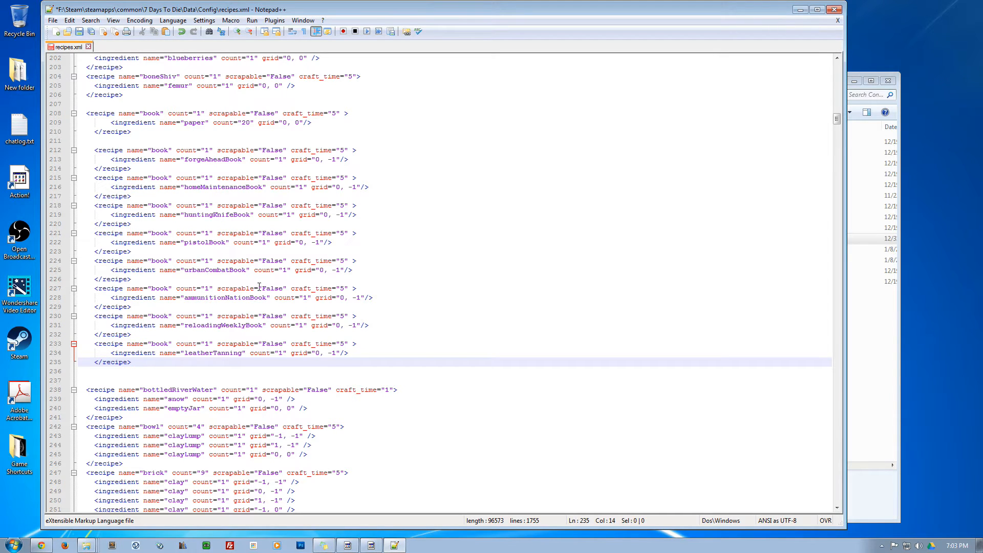
{"action": "scroll", "coordinate": [258, 281], "scroll_direction": "down", "scroll_amount": 3}
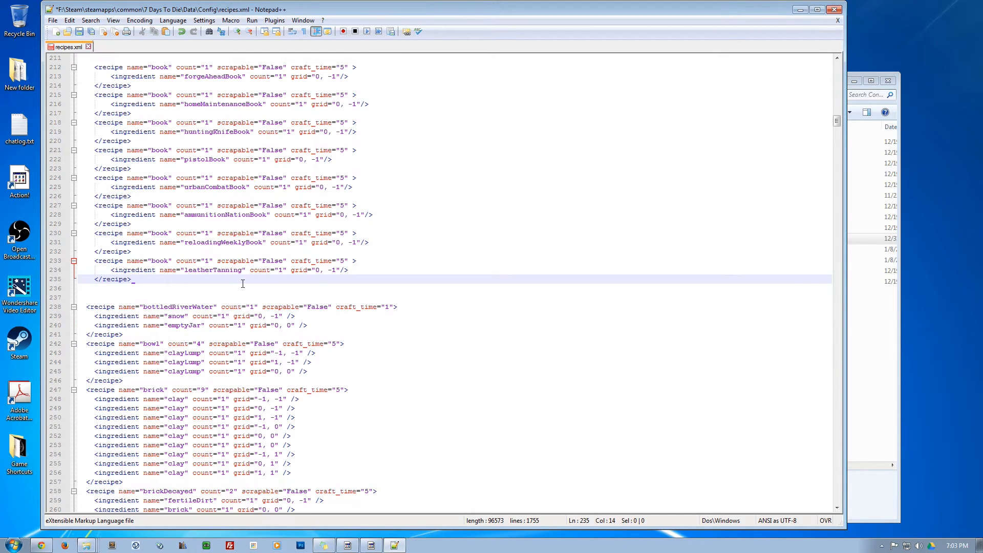
{"action": "scroll", "coordinate": [243, 284], "scroll_direction": "down", "scroll_amount": 3}
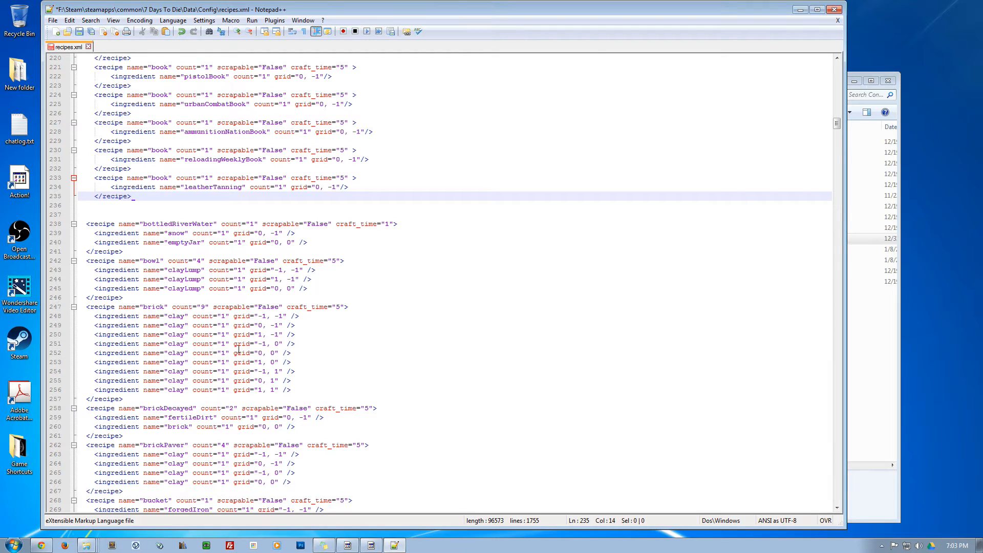
{"action": "scroll", "coordinate": [188, 378], "scroll_direction": "down", "scroll_amount": 7}
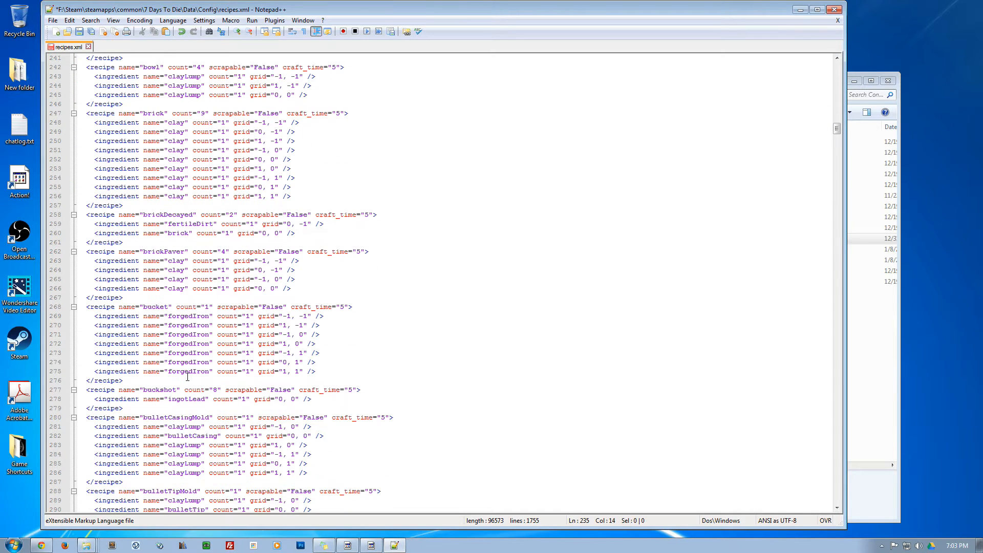
{"action": "scroll", "coordinate": [187, 377], "scroll_direction": "down", "scroll_amount": 2}
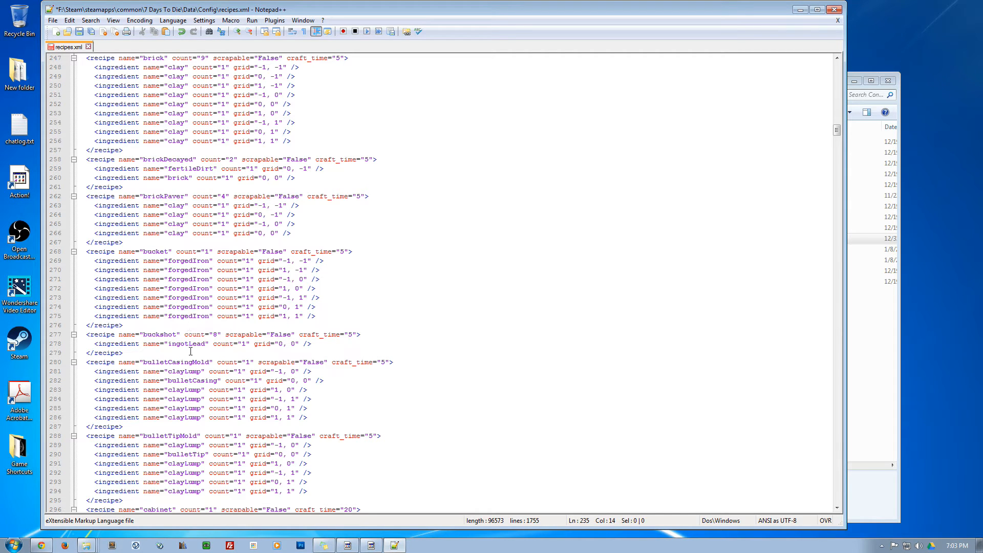
{"action": "scroll", "coordinate": [194, 280], "scroll_direction": "up", "scroll_amount": 20}
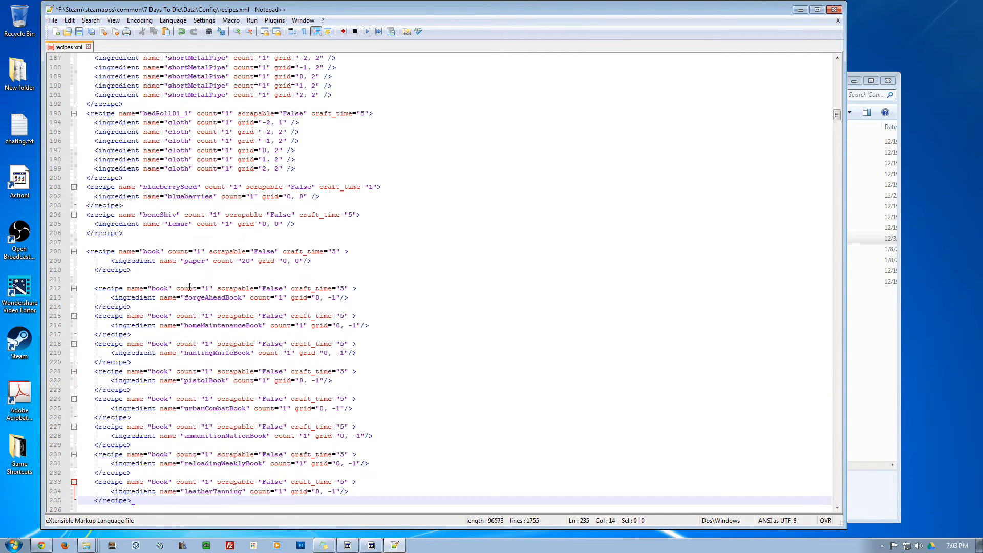
{"action": "scroll", "coordinate": [165, 320], "scroll_direction": "down", "scroll_amount": 6}
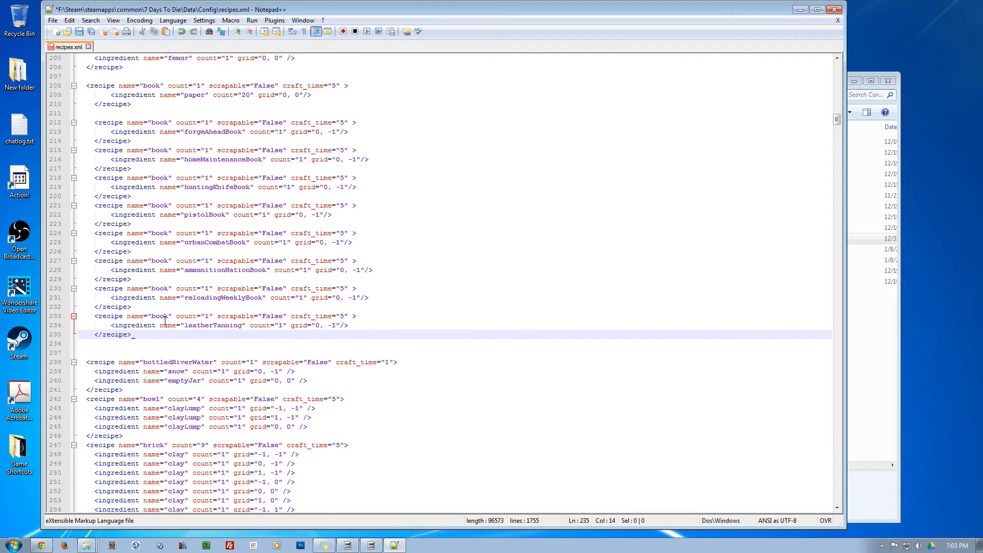
{"action": "scroll", "coordinate": [165, 320], "scroll_direction": "down", "scroll_amount": 20}
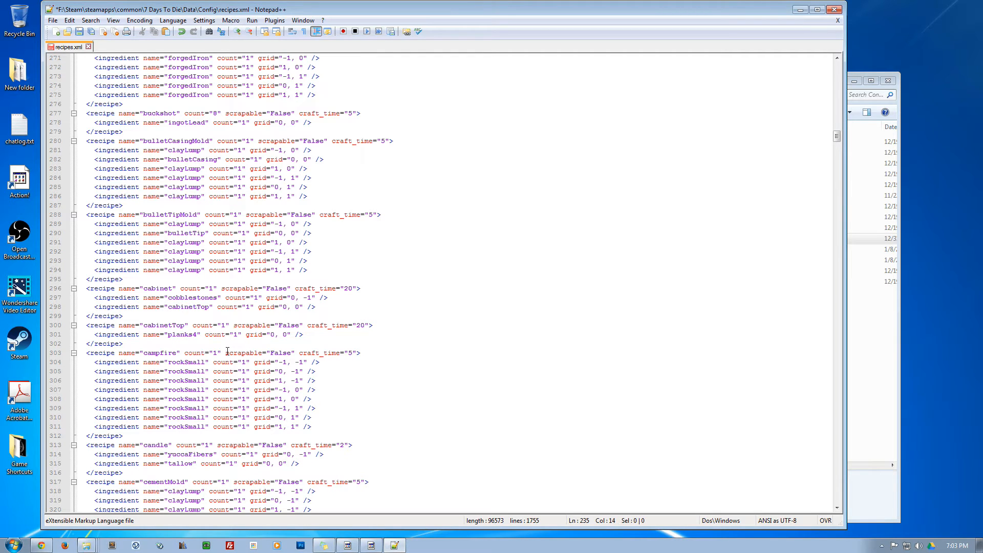
Step: Save recipes.xml, close the file and exit Notepad++
{"action": "key", "text": "ctrl+s"}
{"action": "left_click", "coordinate": [838, 20]}
{"action": "left_click", "coordinate": [834, 9]}
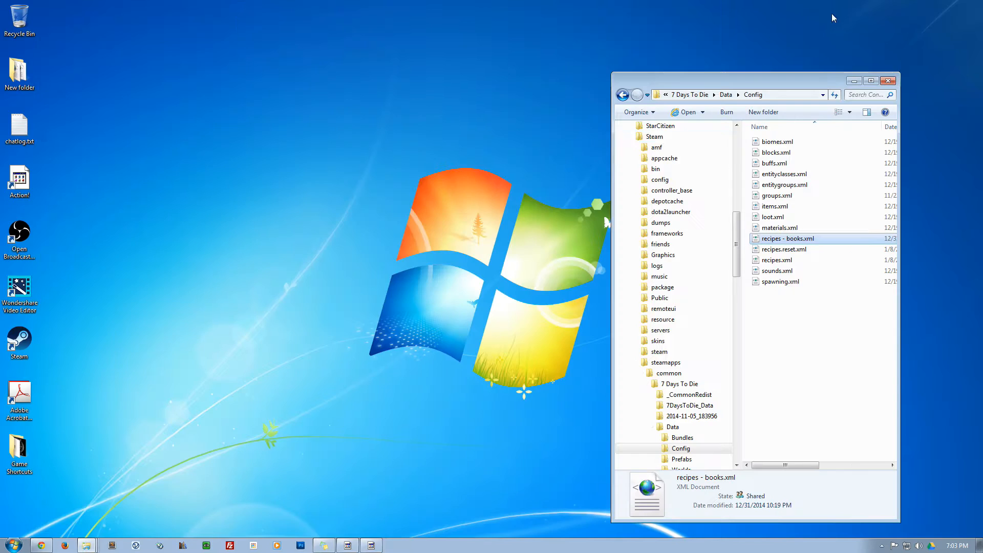
Step: Switch to Chrome and read the introduction and installation notes in the BloodSlinger's Advanced Recipe Editor forum thread
{"action": "left_click", "coordinate": [41, 547]}
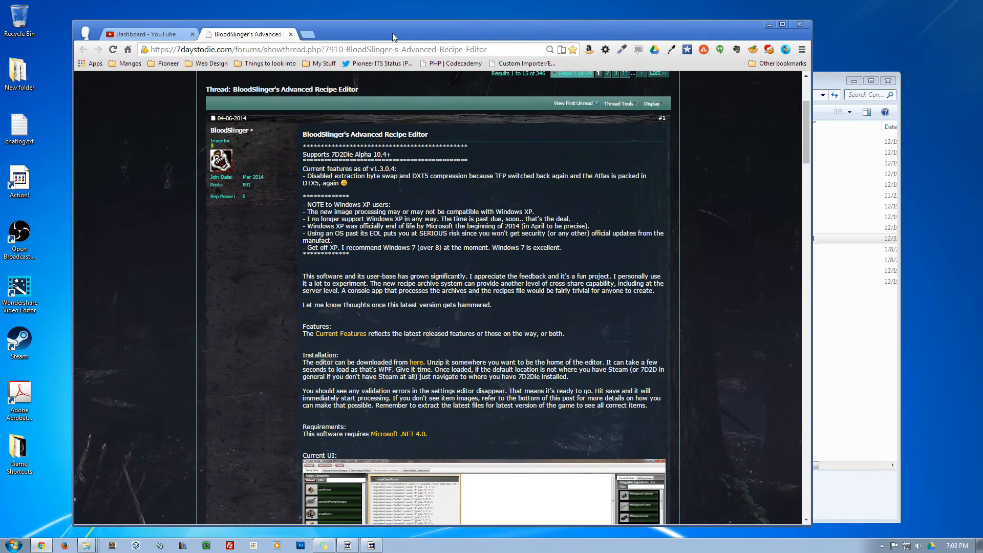
{"action": "scroll", "coordinate": [455, 316], "scroll_direction": "up", "scroll_amount": 3}
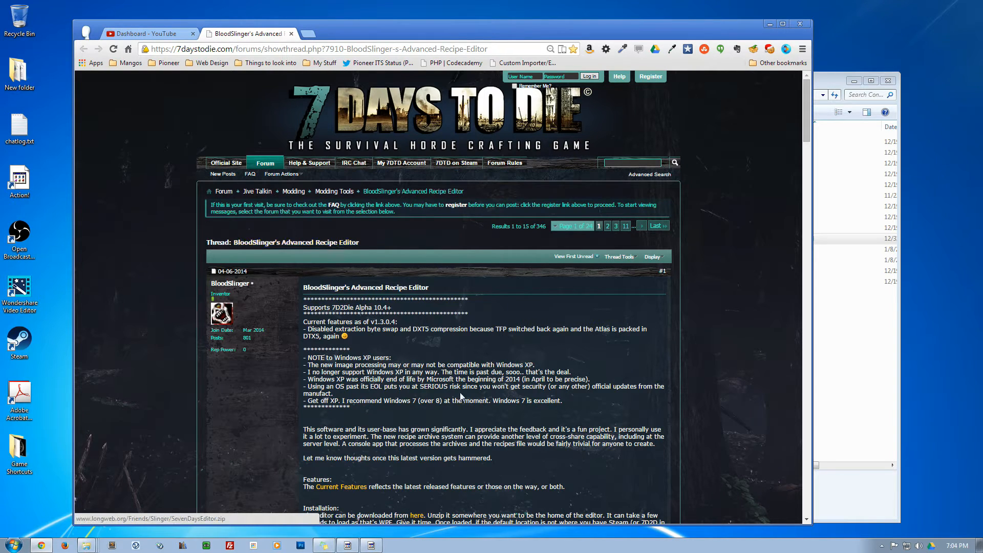
{"action": "scroll", "coordinate": [458, 389], "scroll_direction": "down", "scroll_amount": 2}
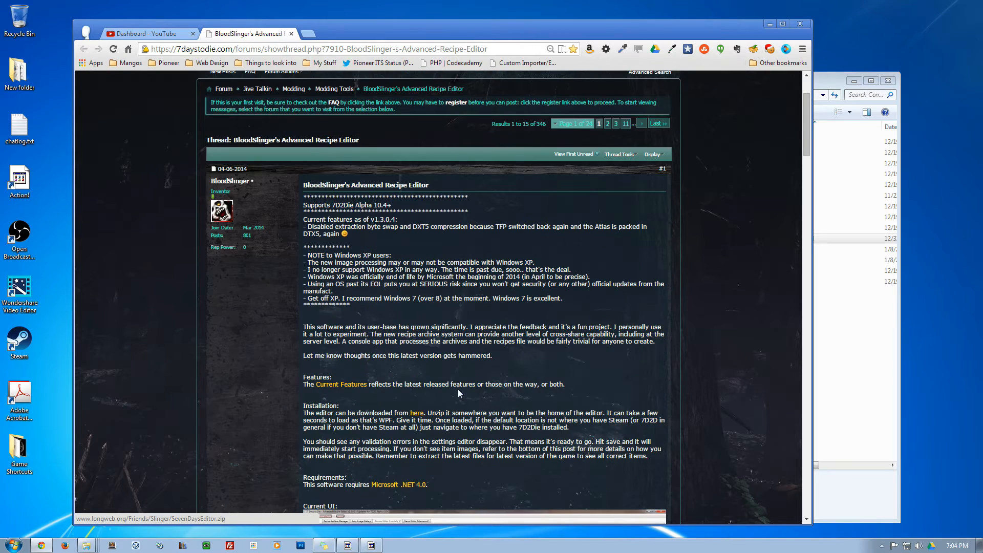
{"action": "scroll", "coordinate": [458, 389], "scroll_direction": "down", "scroll_amount": 1}
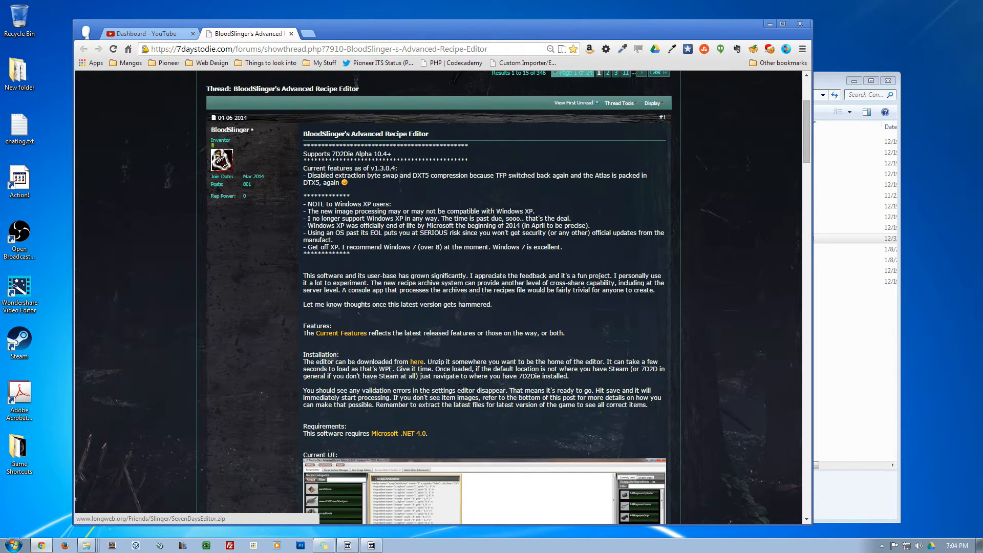
{"action": "scroll", "coordinate": [458, 389], "scroll_direction": "down", "scroll_amount": 1}
{"action": "scroll", "coordinate": [459, 392], "scroll_direction": "down", "scroll_amount": 1}
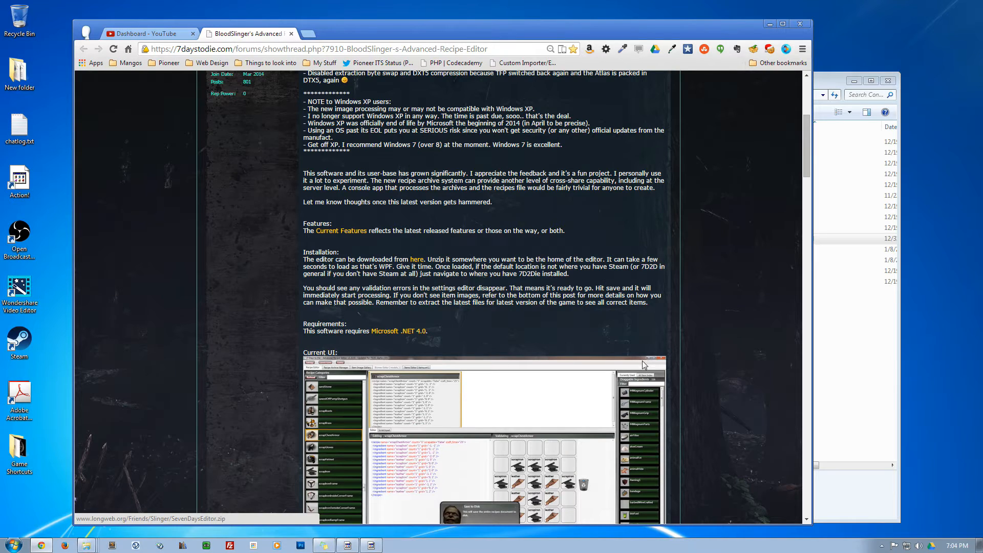
Step: Examine the thread's screenshots of the recipe editor's current UI and archive system, and return to the start of the post
{"action": "scroll", "coordinate": [672, 357], "scroll_direction": "down", "scroll_amount": 2}
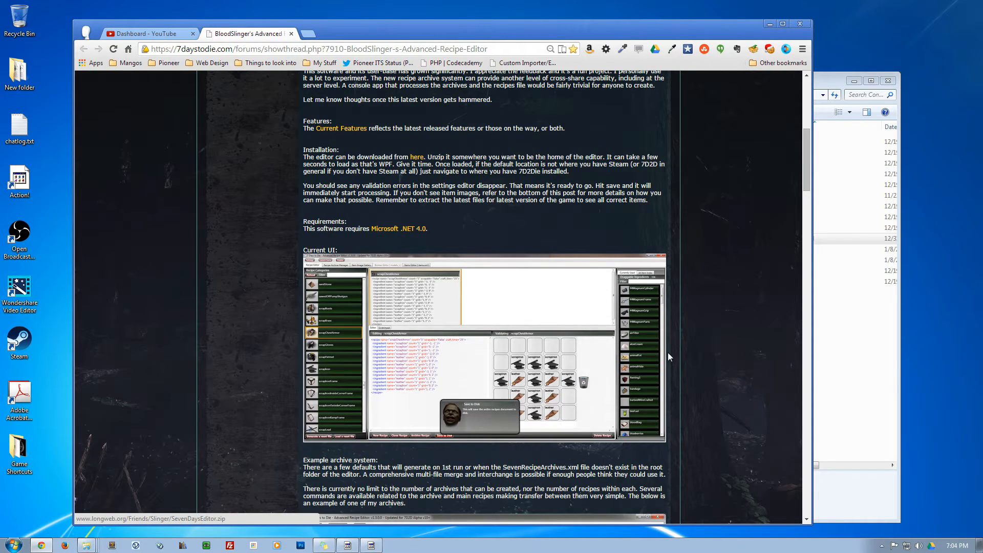
{"action": "scroll", "coordinate": [664, 354], "scroll_direction": "down", "scroll_amount": 5}
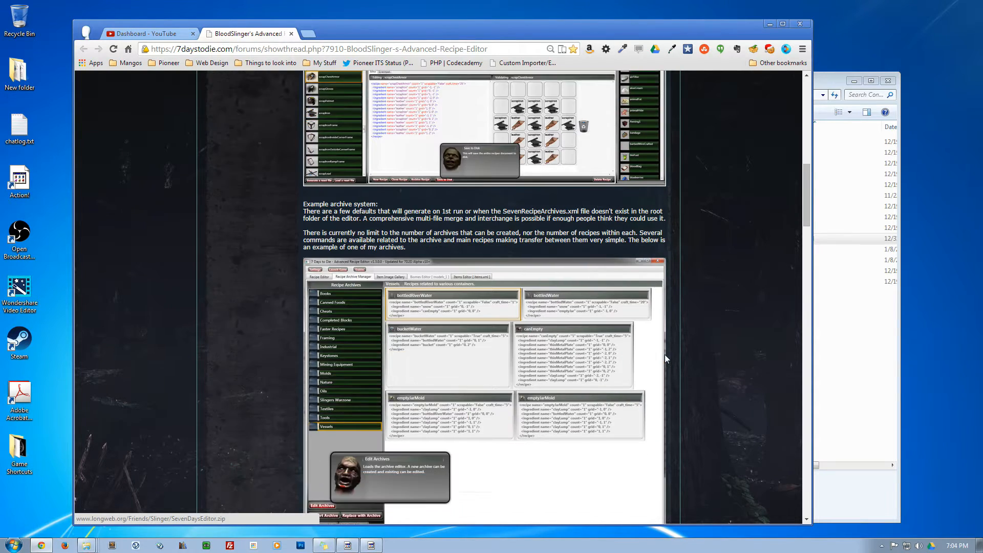
{"action": "scroll", "coordinate": [665, 358], "scroll_direction": "down", "scroll_amount": 1}
{"action": "scroll", "coordinate": [665, 355], "scroll_direction": "down", "scroll_amount": 2}
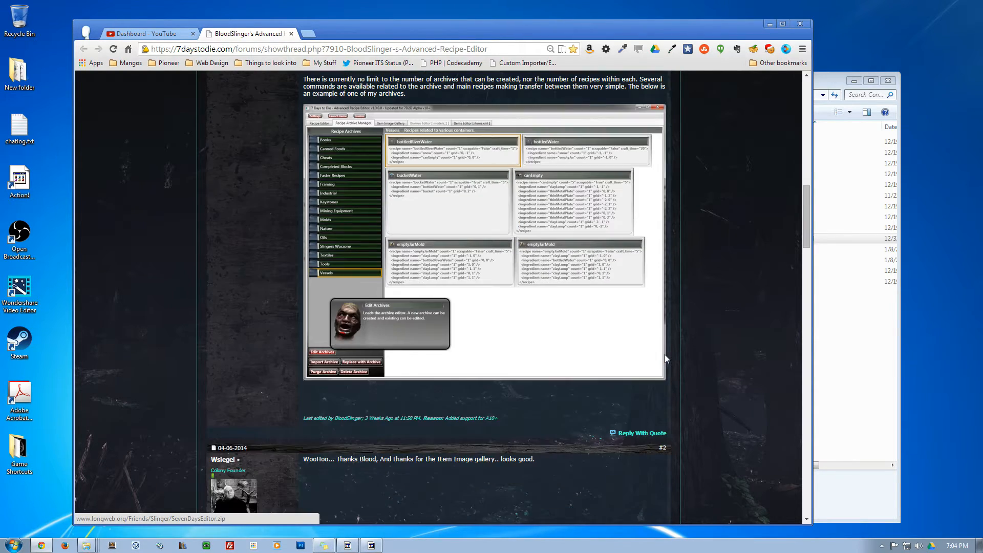
{"action": "scroll", "coordinate": [665, 355], "scroll_direction": "up", "scroll_amount": 5}
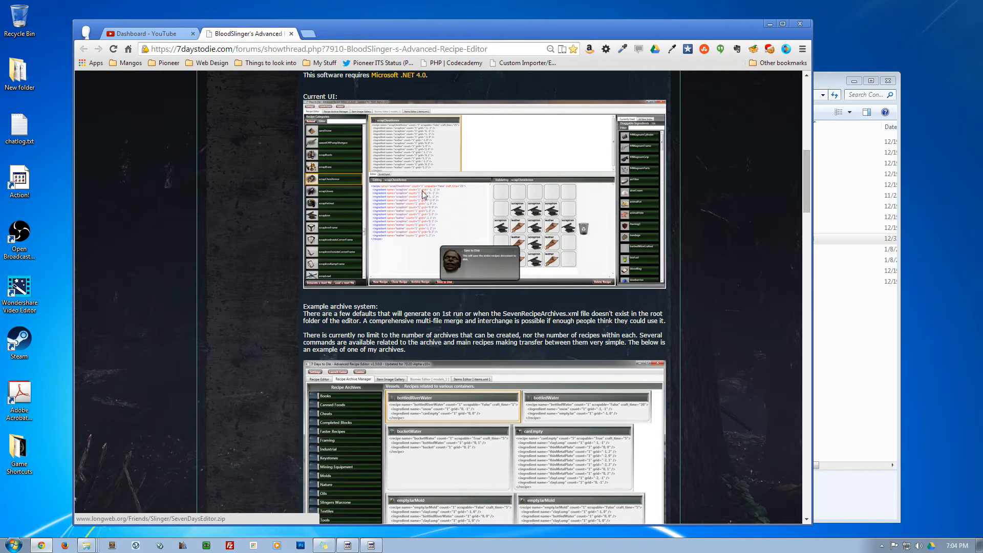
{"action": "scroll", "coordinate": [669, 358], "scroll_direction": "up", "scroll_amount": 8}
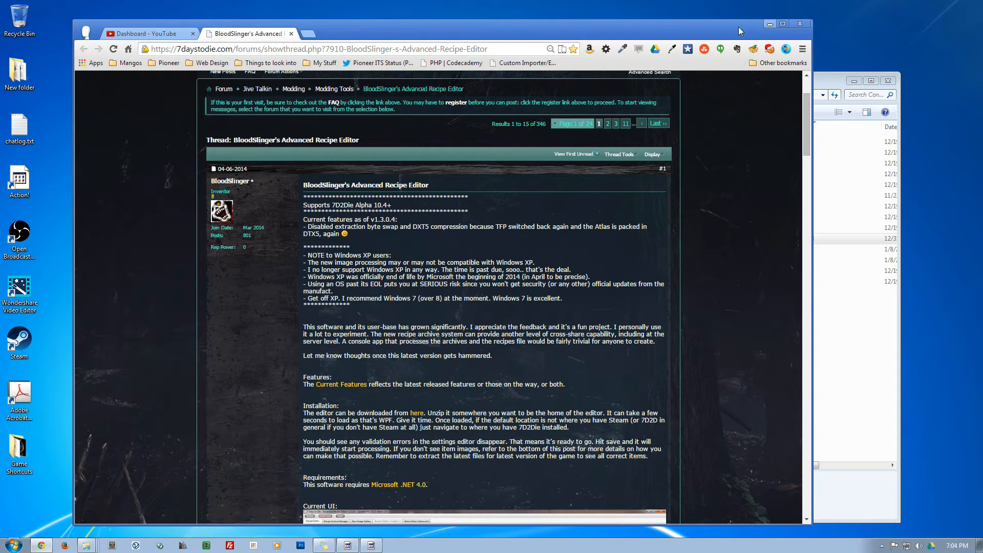
Step: Minimise the browser, bring the 7 Days to Die Recipe Editor folder window into view to show SevenDaysEditor.exe, and move it away again
{"action": "left_click", "coordinate": [769, 23]}
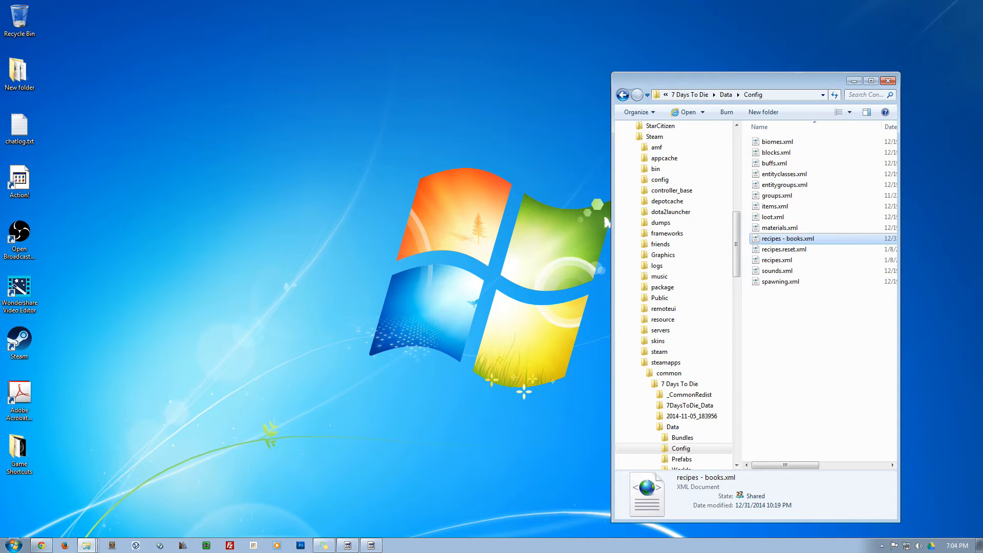
{"action": "left_click_drag", "start_coordinate": [724, 39], "coordinate": [322, 64]}
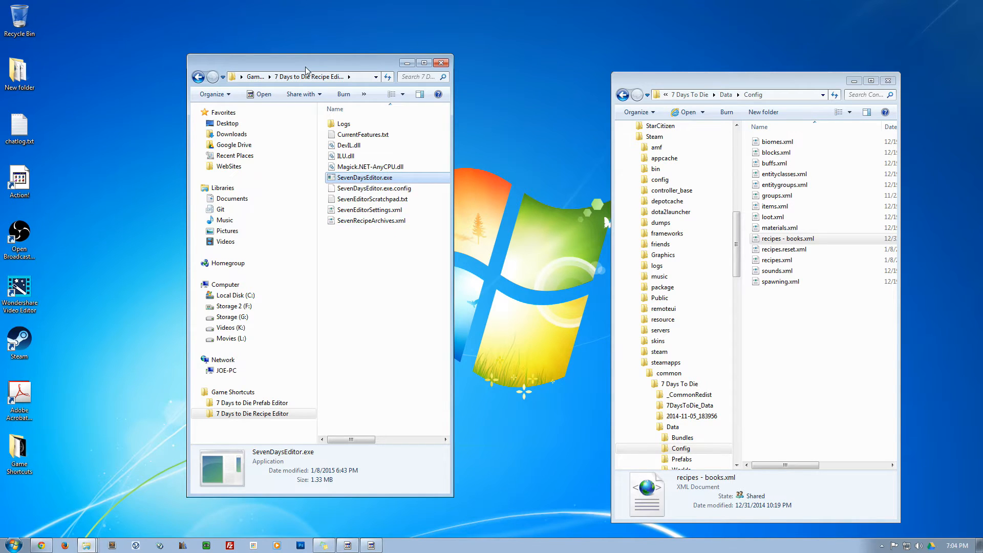
{"action": "left_click_drag", "start_coordinate": [306, 67], "coordinate": [982, 138]}
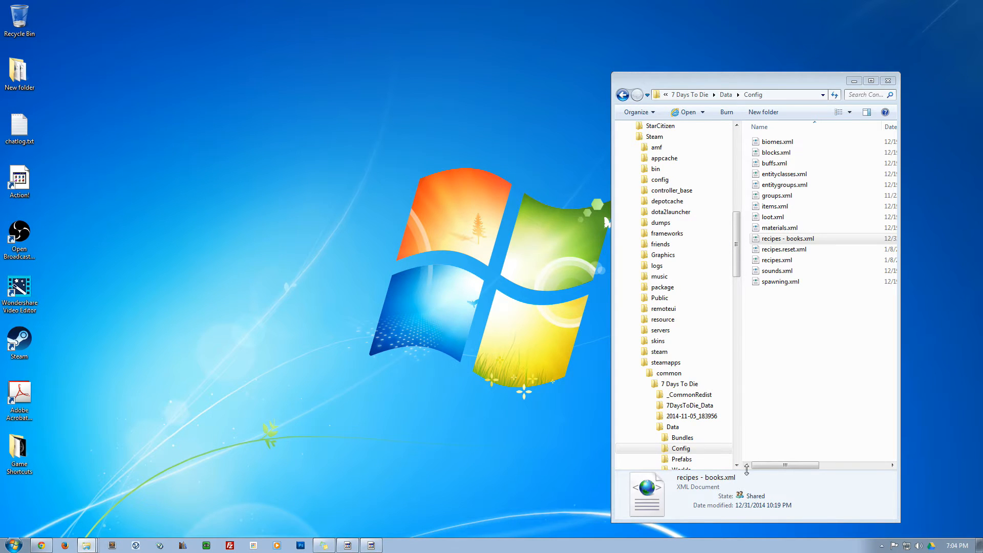
Step: Switch to the Advanced Recipe Editor and view its Recipe Archive Manager
{"action": "left_click", "coordinate": [370, 546]}
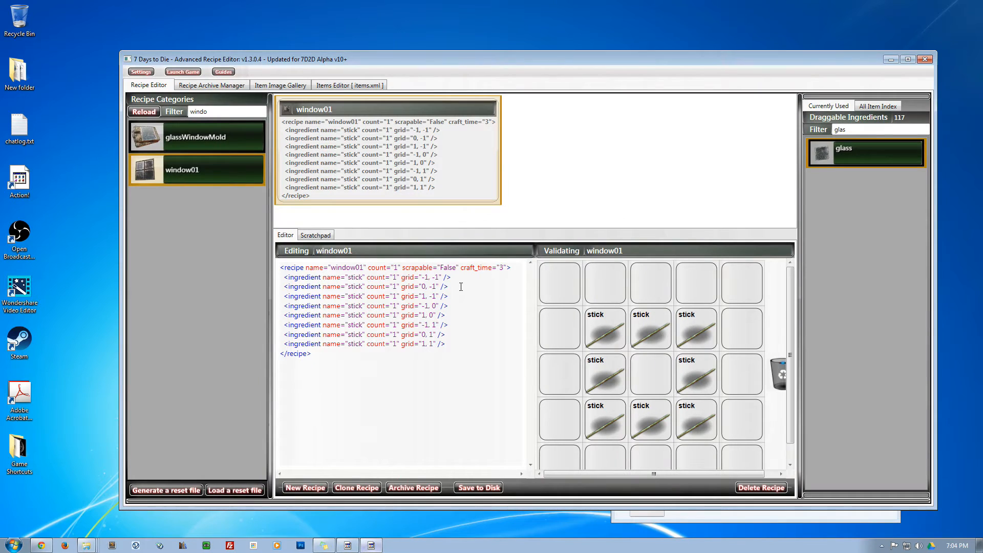
{"action": "left_click", "coordinate": [180, 85]}
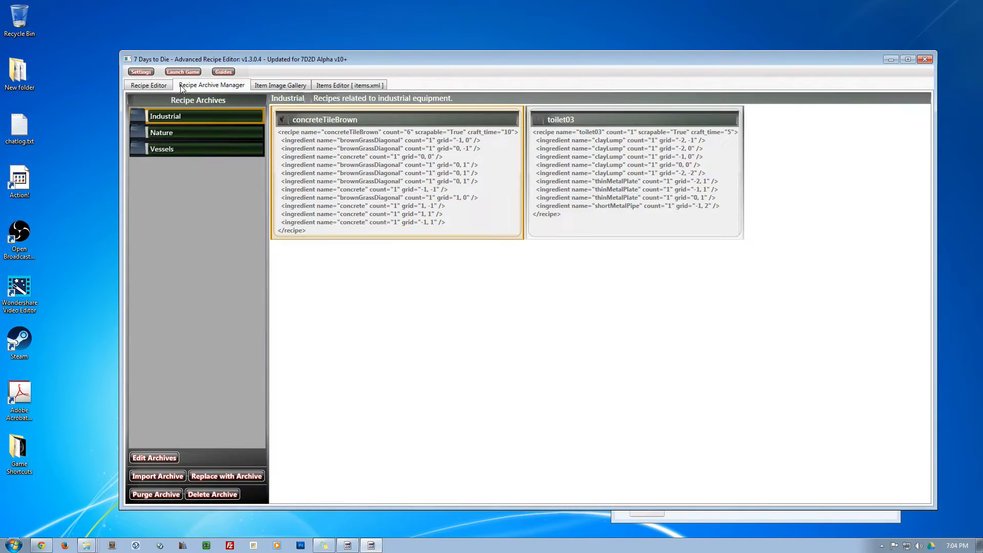
Step: Open the recipe editor's settings, check the game path and file names, and save the settings
{"action": "left_click", "coordinate": [142, 73]}
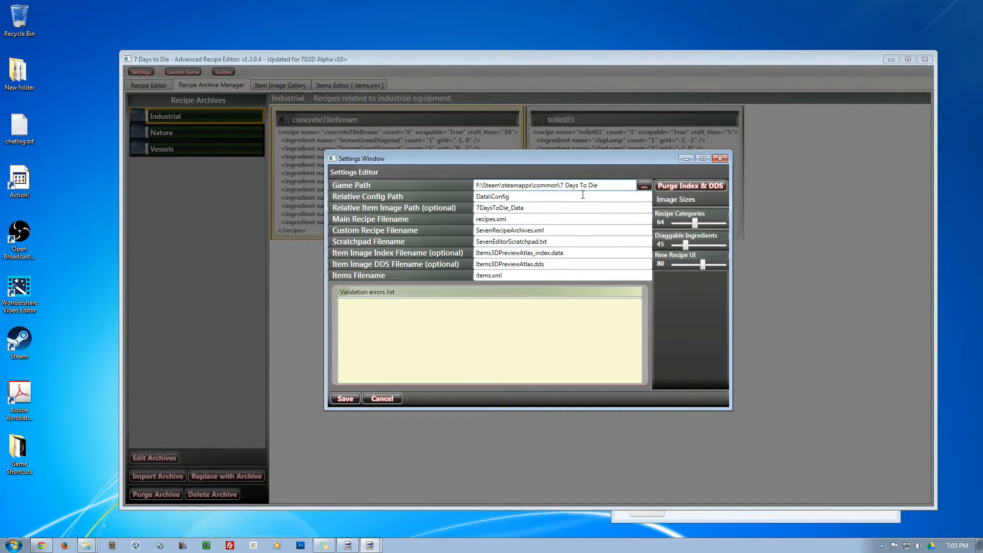
{"action": "left_click", "coordinate": [643, 185]}
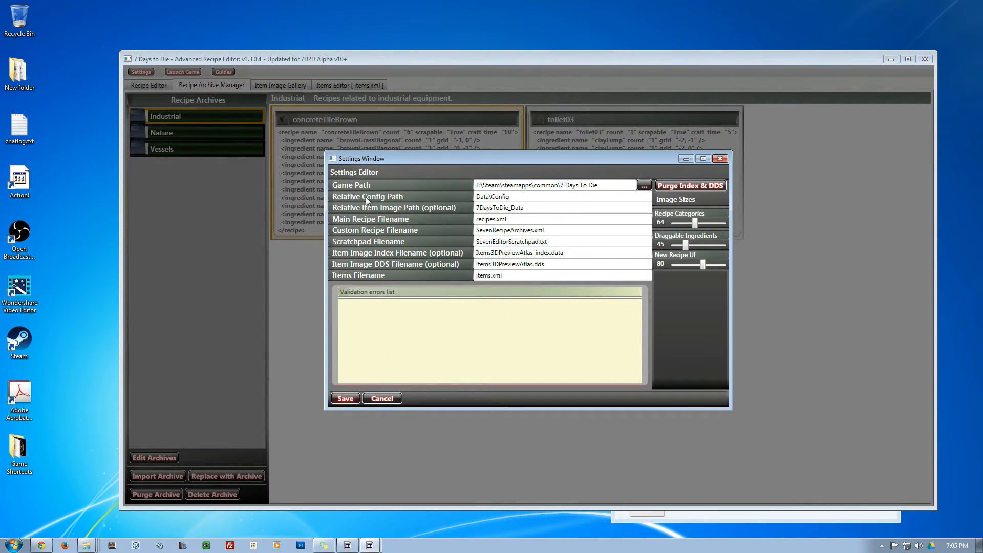
{"action": "left_click", "coordinate": [340, 402]}
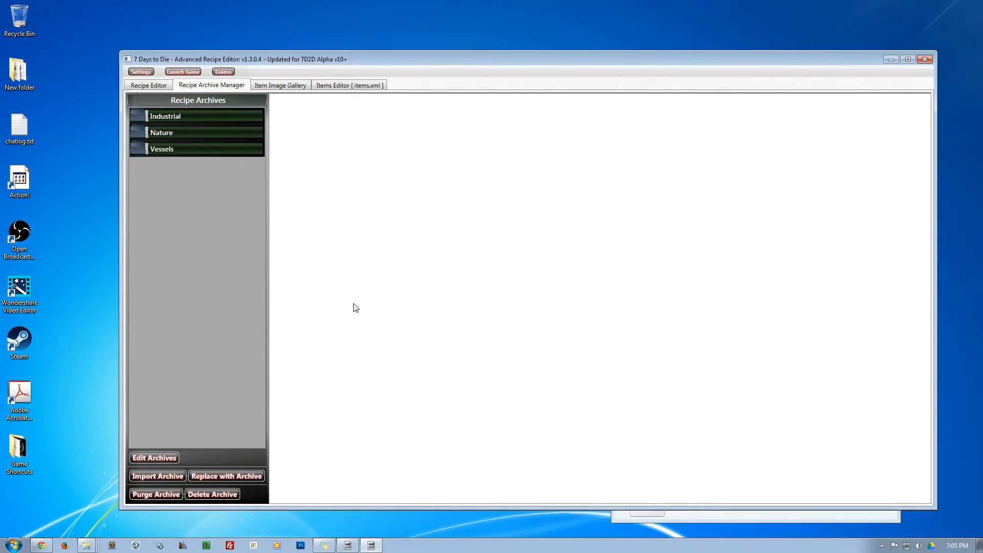
Step: Show the Recipe Editor's recipe list and crafting grid, and close the Advanced Recipe Editor
{"action": "left_click", "coordinate": [144, 87]}
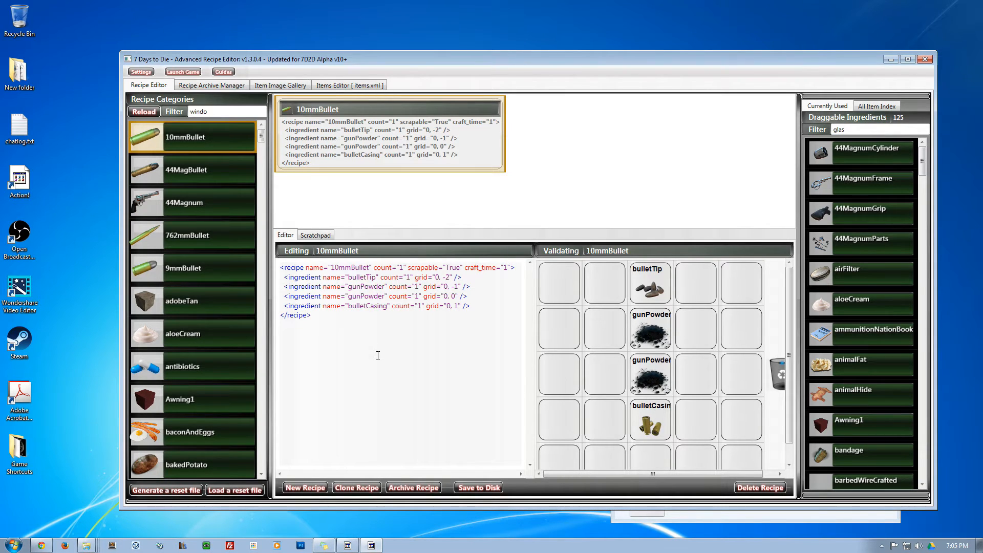
{"action": "left_click", "coordinate": [924, 60]}
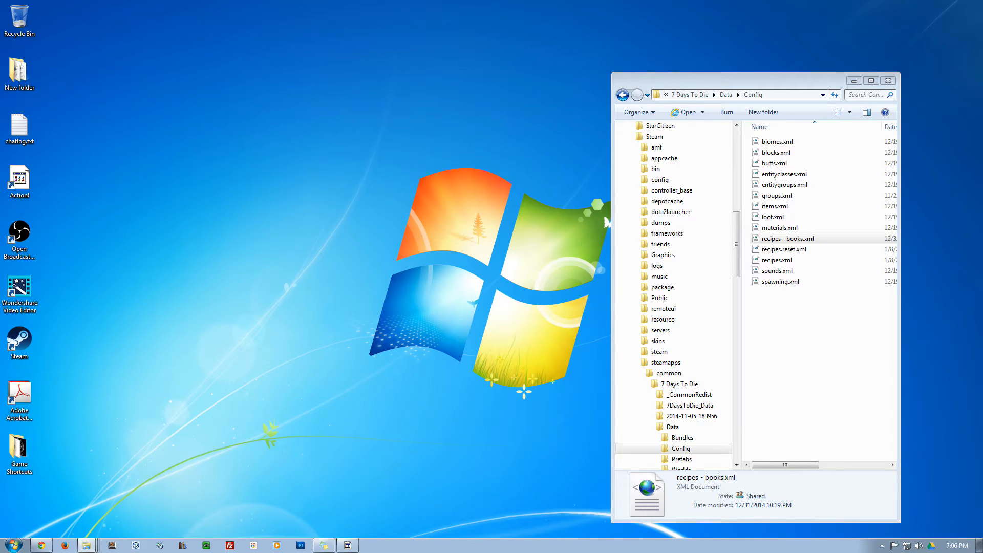
Step: Filter the recipe categories by "book" and look through the book recipes using reloadingWeeklyBook, leatherTanning, ammunitionNationBook and pistolBook
{"action": "left_click_drag", "start_coordinate": [326, 64], "coordinate": [462, 56]}
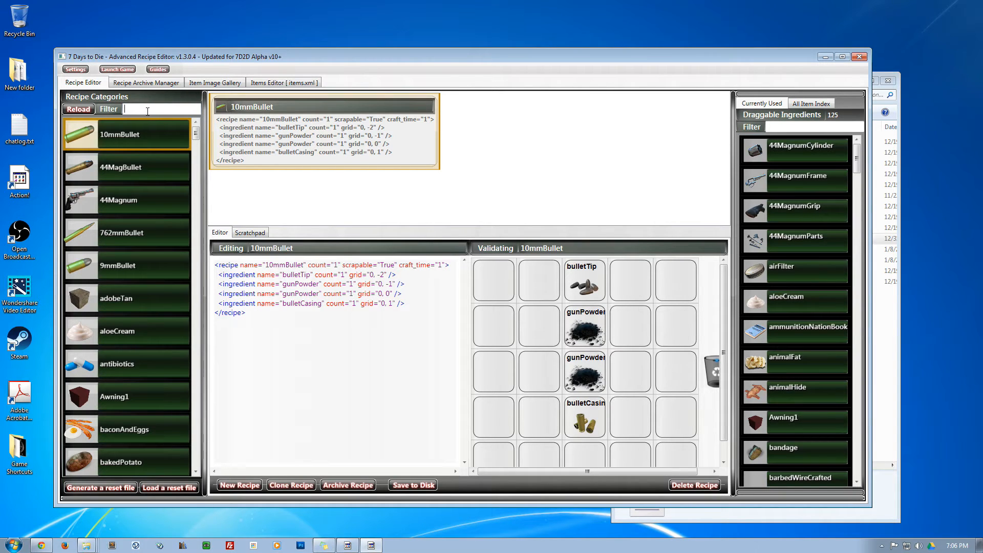
{"action": "type", "text": "book"}
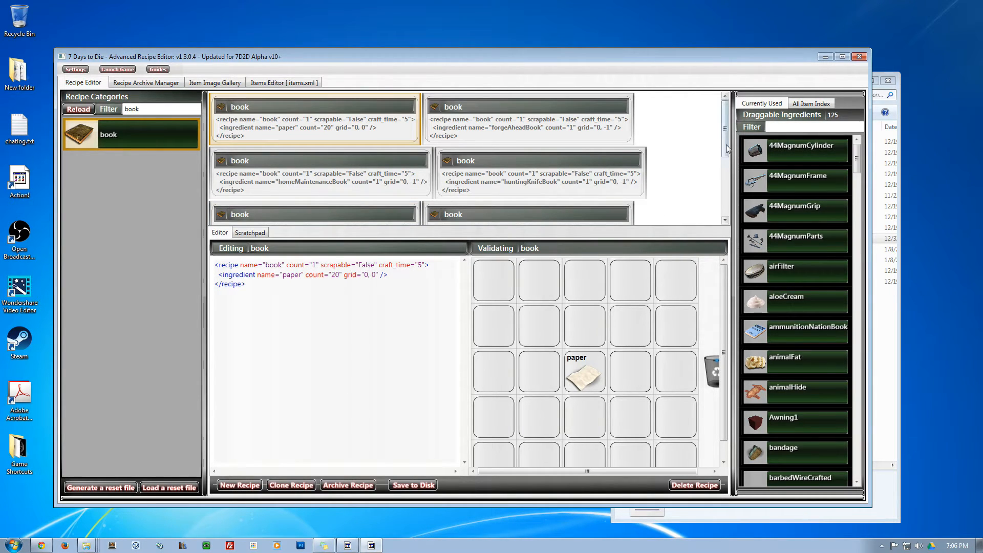
{"action": "left_click_drag", "start_coordinate": [726, 145], "coordinate": [725, 210]}
{"action": "left_click", "coordinate": [563, 154]}
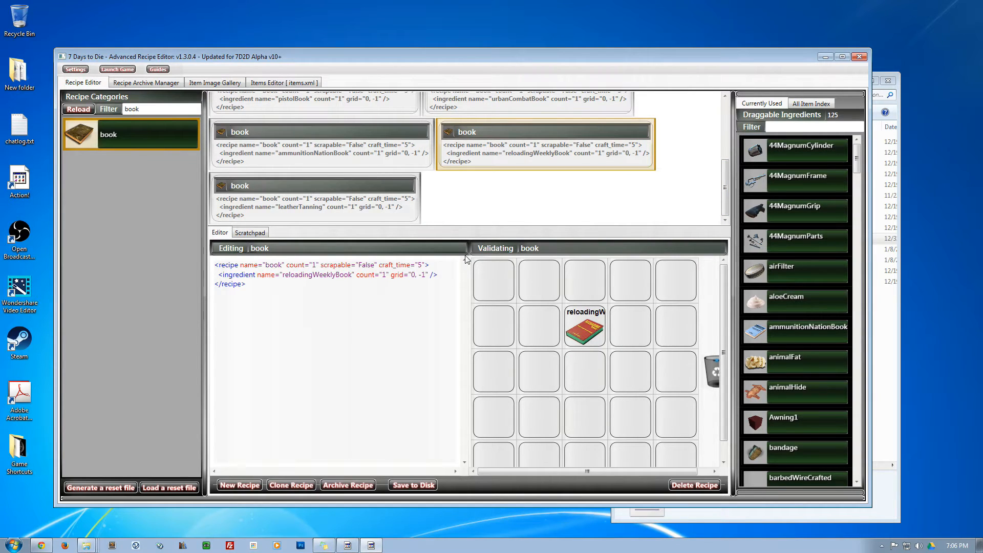
{"action": "left_click", "coordinate": [315, 198]}
{"action": "left_click", "coordinate": [283, 127]}
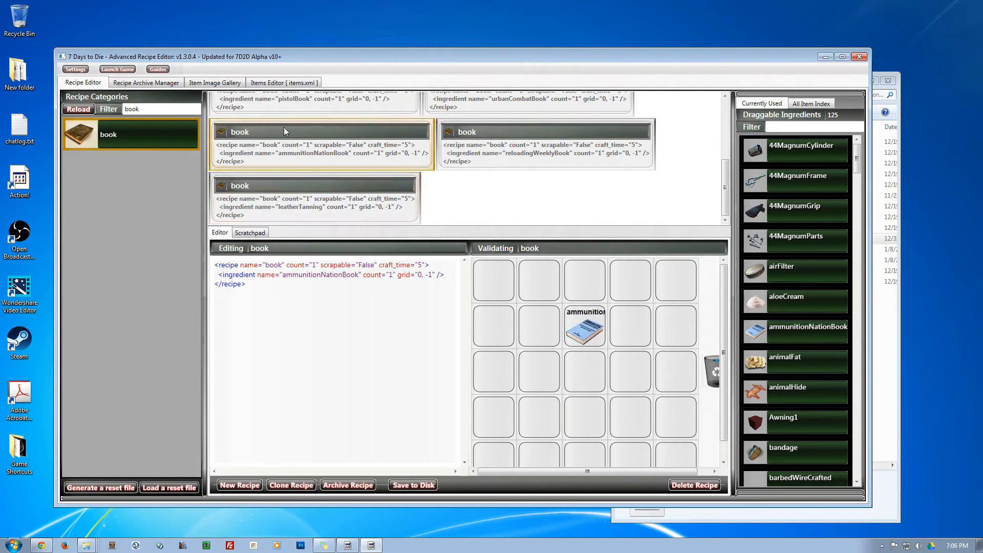
{"action": "left_click", "coordinate": [278, 102]}
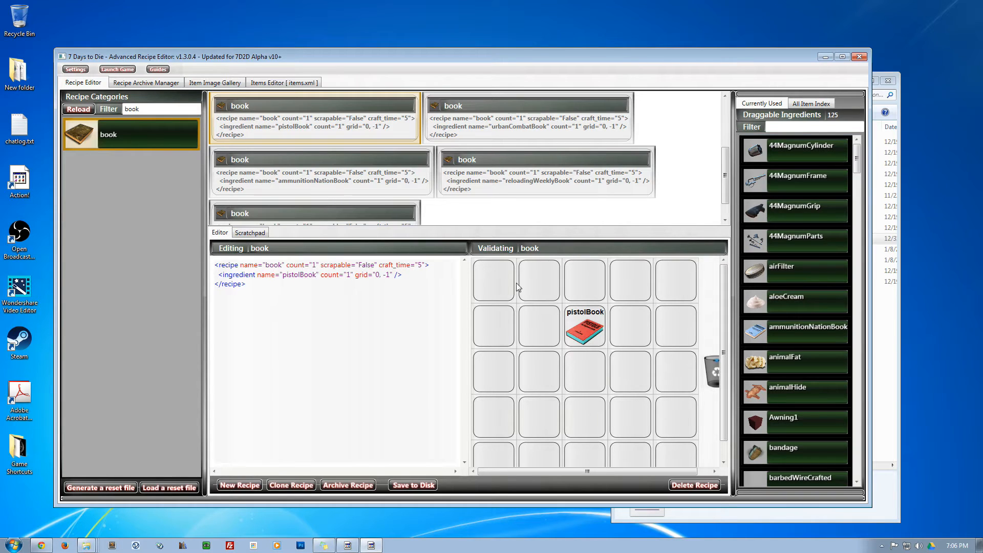
{"action": "left_click_drag", "start_coordinate": [724, 181], "coordinate": [727, 114]}
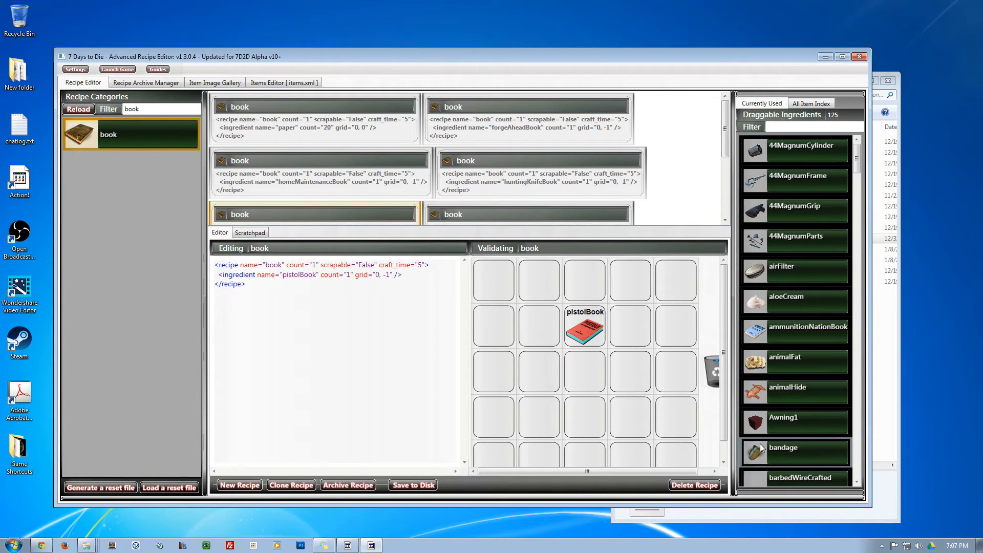
Step: Filter the recipe categories by "cro" and add the rabbit ingredient to the crossbow recipe at grid cell -1, 0
{"action": "left_click_drag", "start_coordinate": [856, 156], "coordinate": [846, 475]}
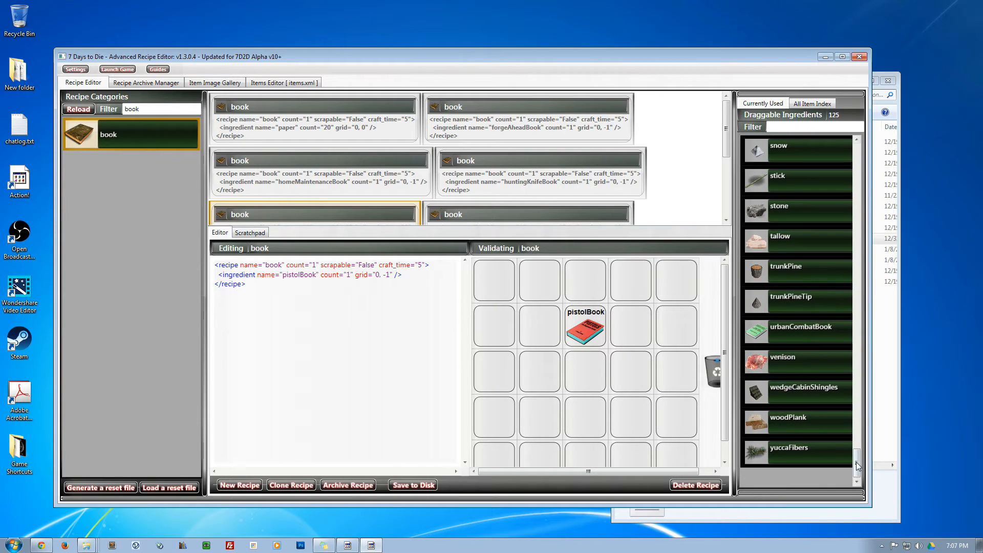
{"action": "left_click_drag", "start_coordinate": [857, 458], "coordinate": [855, 414]}
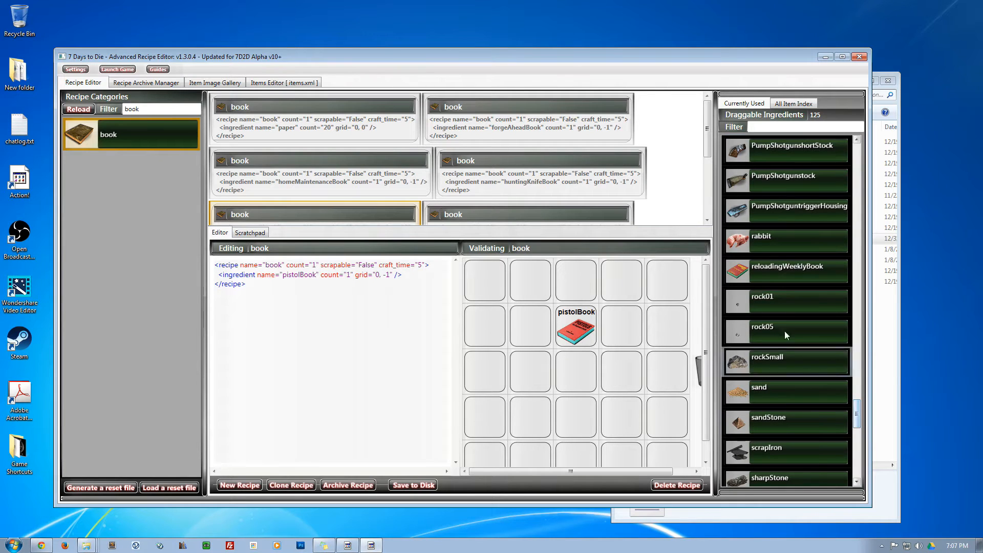
{"action": "key", "text": "BackSpace"}
{"action": "key", "text": "BackSpace"}
{"action": "key", "text": "BackSpace"}
{"action": "key", "text": "BackSpace"}
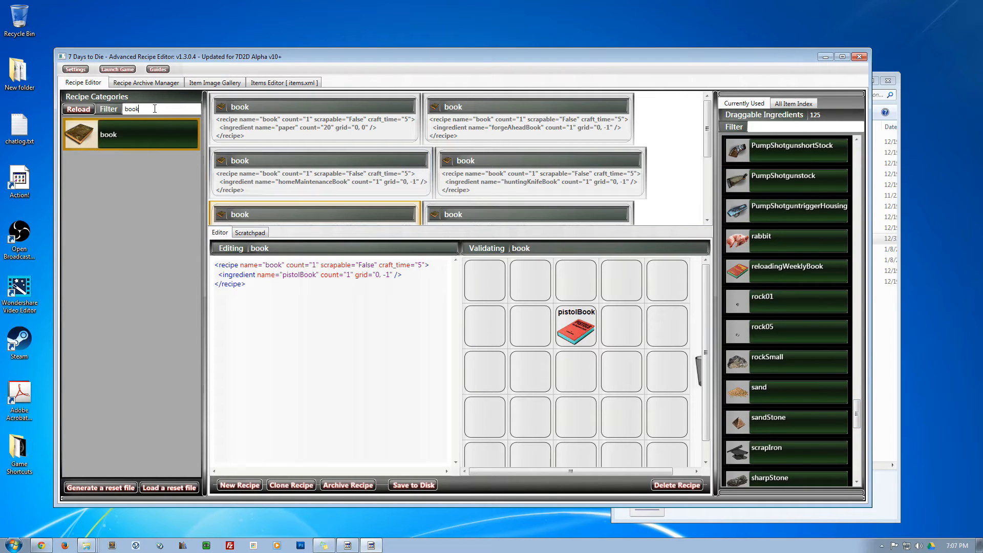
{"action": "type", "text": "cro"}
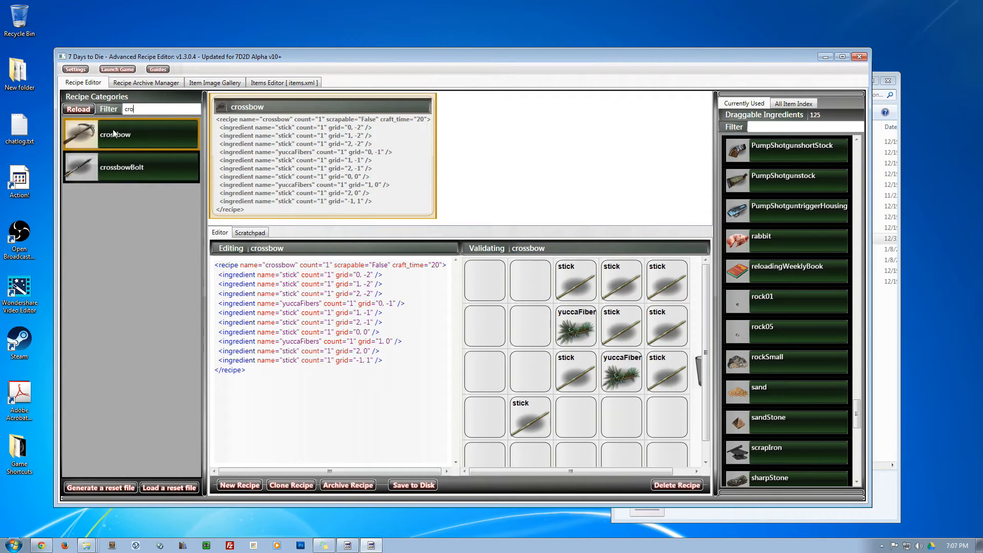
{"action": "left_click_drag", "start_coordinate": [779, 241], "coordinate": [536, 385]}
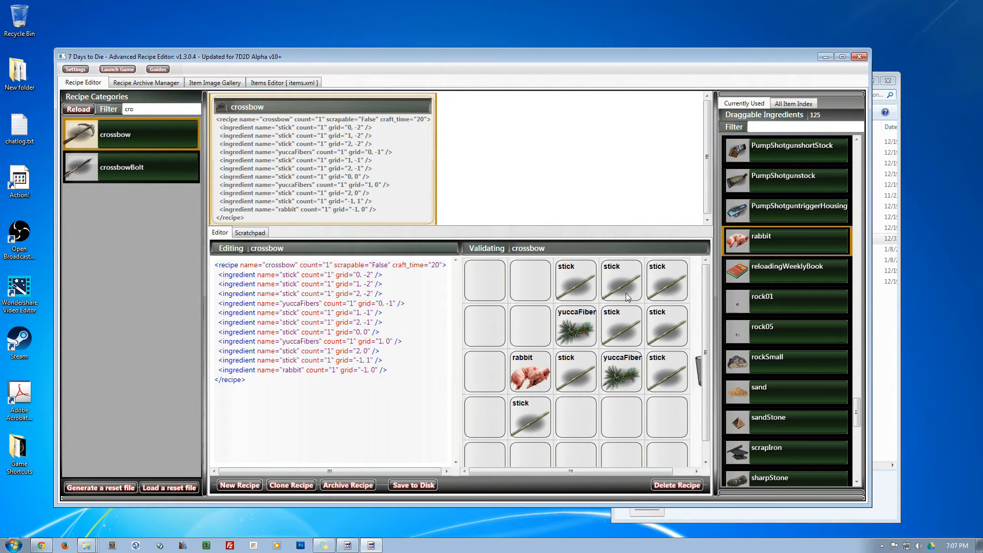
Step: Widen the editor window until the grid's trash can is in view, and remove the rabbit ingredient from the crossbow recipe
{"action": "left_click_drag", "start_coordinate": [528, 472], "coordinate": [565, 473]}
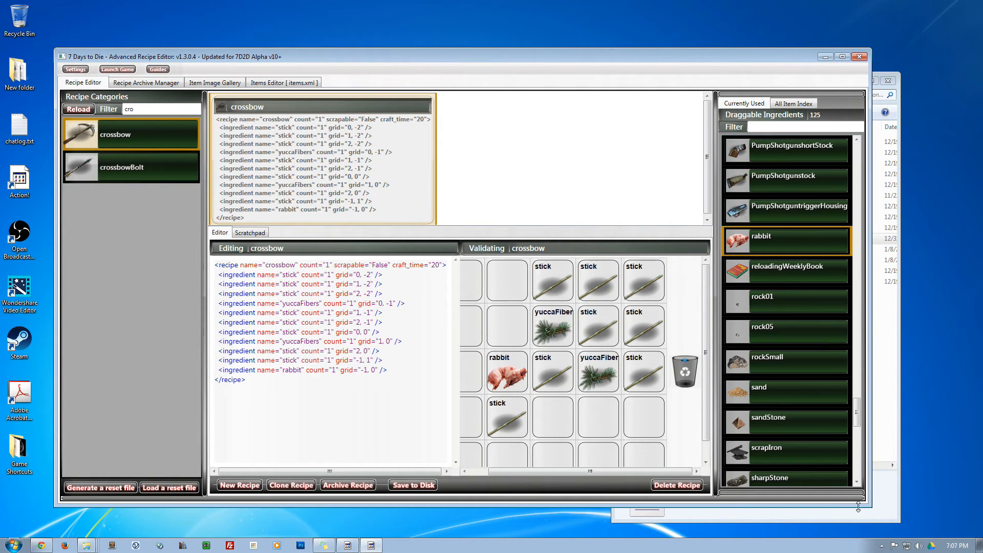
{"action": "left_click_drag", "start_coordinate": [871, 506], "coordinate": [956, 507]}
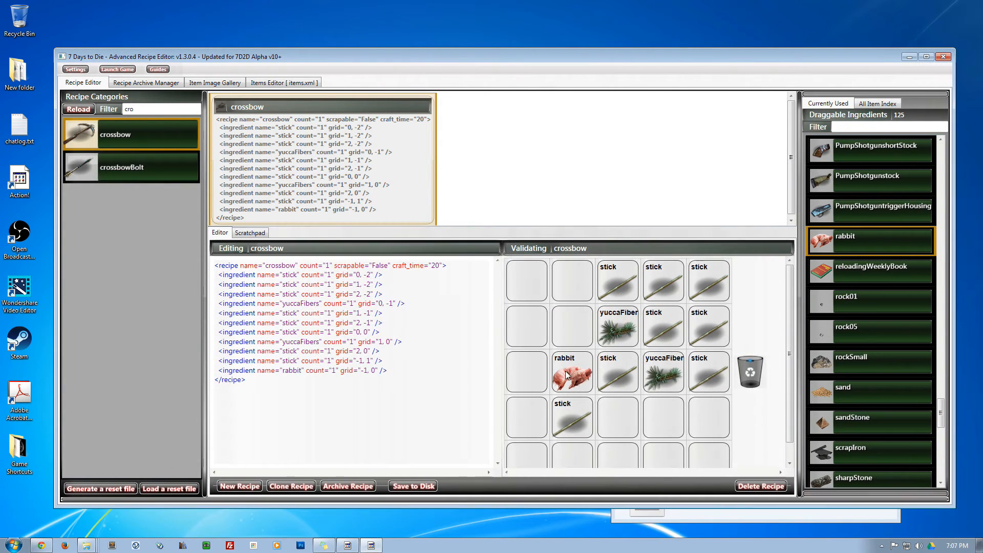
{"action": "left_click_drag", "start_coordinate": [567, 375], "coordinate": [755, 367]}
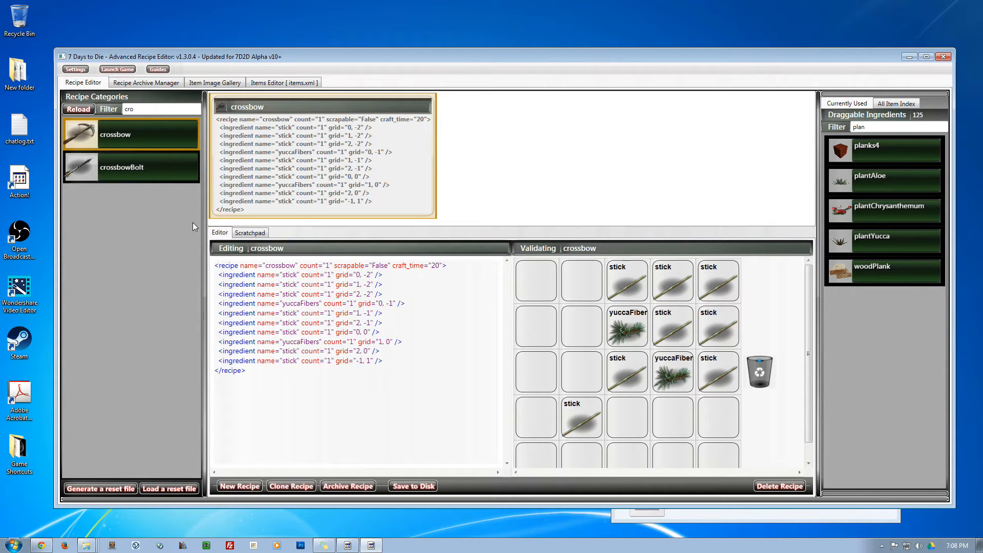
Step: Filter the recipe categories by "win", open the window01 recipe and enlarge the editor window to show its whole crafting grid
{"action": "left_click", "coordinate": [141, 107]}
{"action": "left_click_drag", "start_coordinate": [133, 108], "coordinate": [110, 109]}
{"action": "type", "text": "win"}
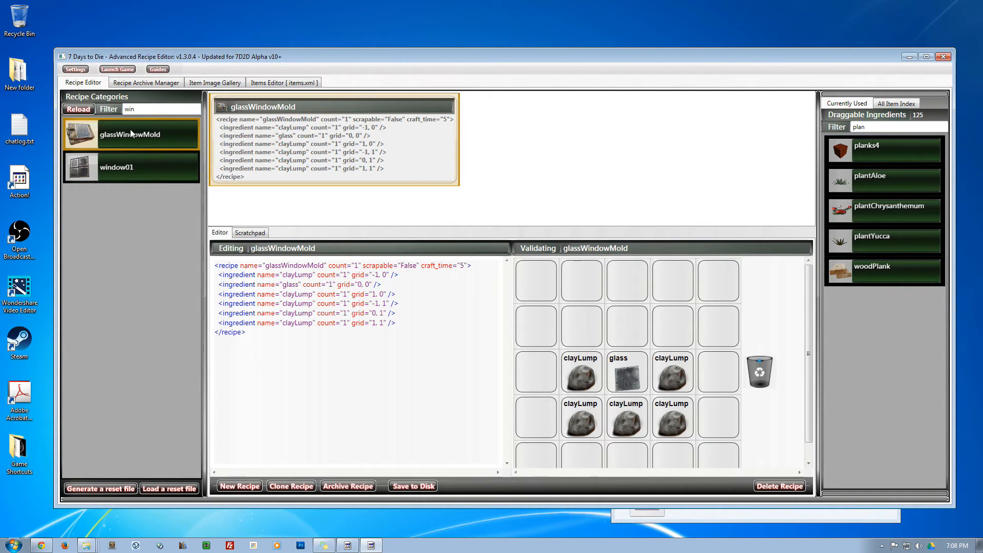
{"action": "left_click", "coordinate": [101, 168]}
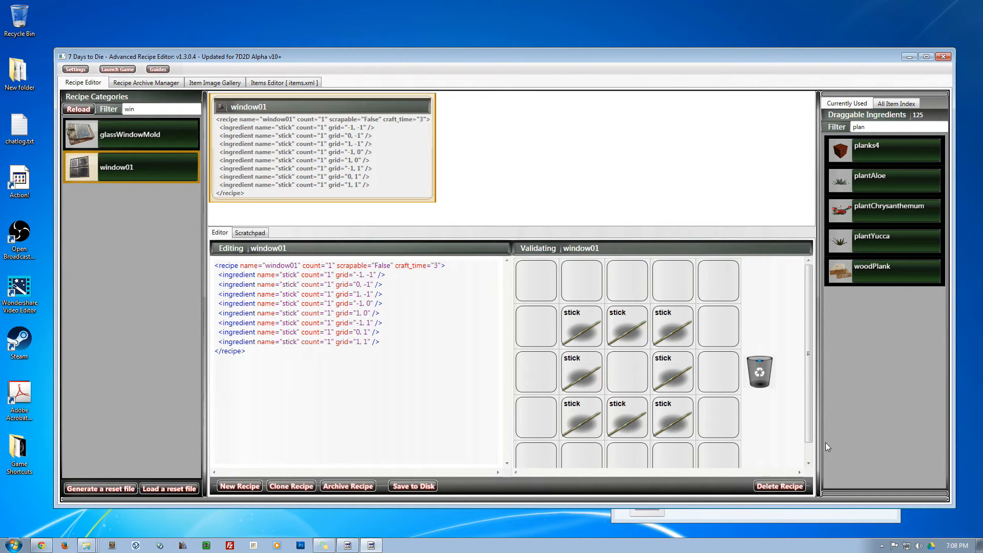
{"action": "scroll", "coordinate": [809, 445], "scroll_direction": "down", "scroll_amount": 1}
{"action": "left_click_drag", "start_coordinate": [809, 448], "coordinate": [809, 444]}
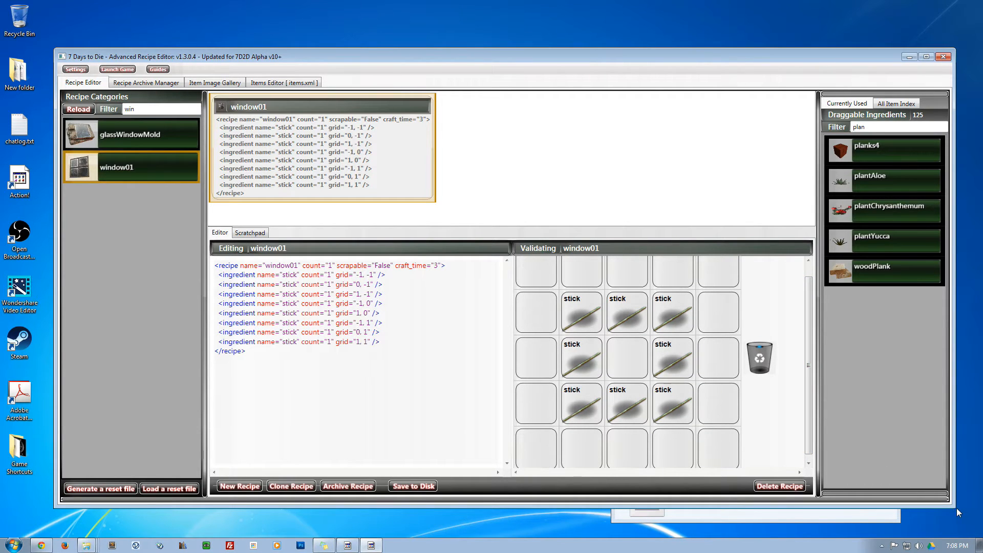
{"action": "left_click_drag", "start_coordinate": [953, 506], "coordinate": [982, 552]}
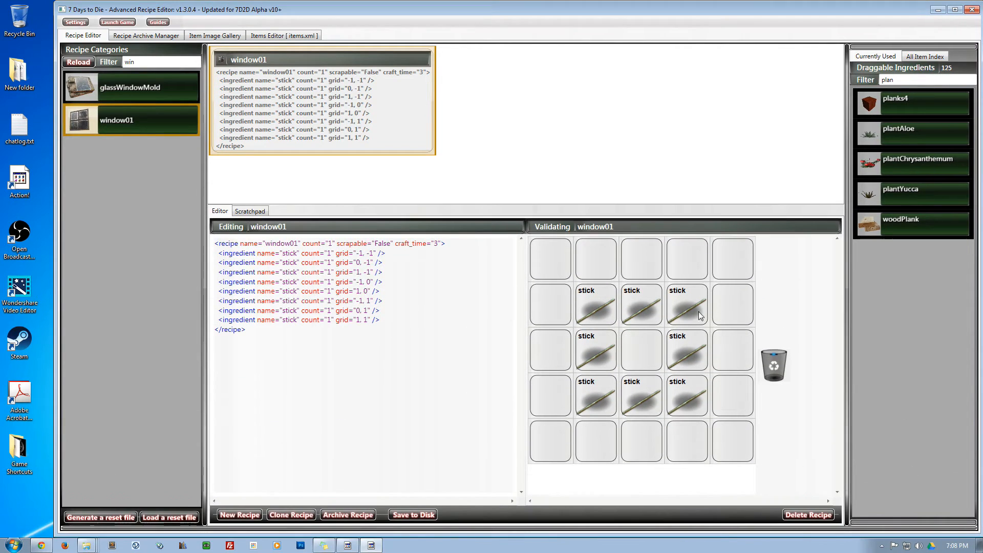
Step: Move five of the window01 recipe's sticks into the top row of the crafting grid, cells -2, -2 through 2, -2
{"action": "left_click_drag", "start_coordinate": [587, 305], "coordinate": [544, 259]}
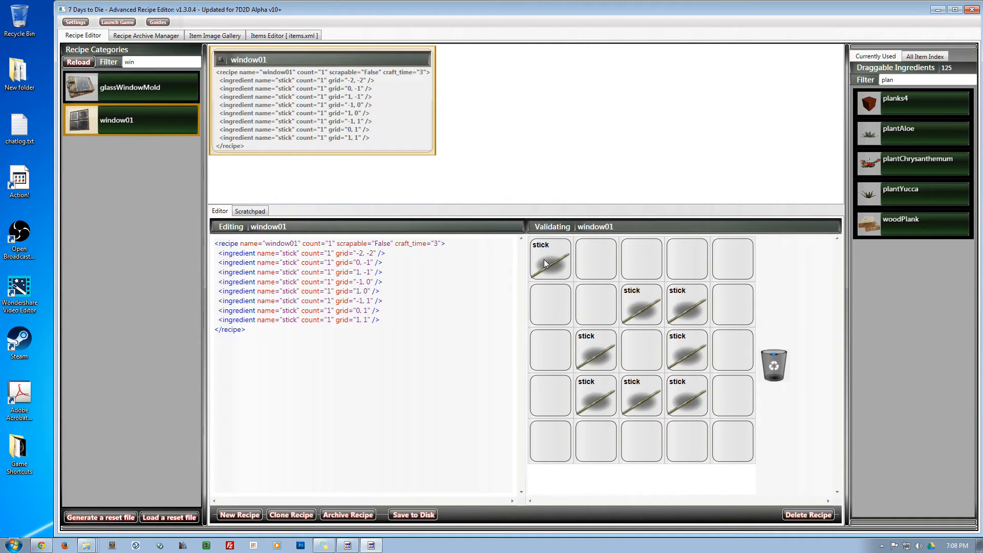
{"action": "left_click_drag", "start_coordinate": [640, 307], "coordinate": [600, 260]}
{"action": "left_click_drag", "start_coordinate": [683, 313], "coordinate": [641, 261]}
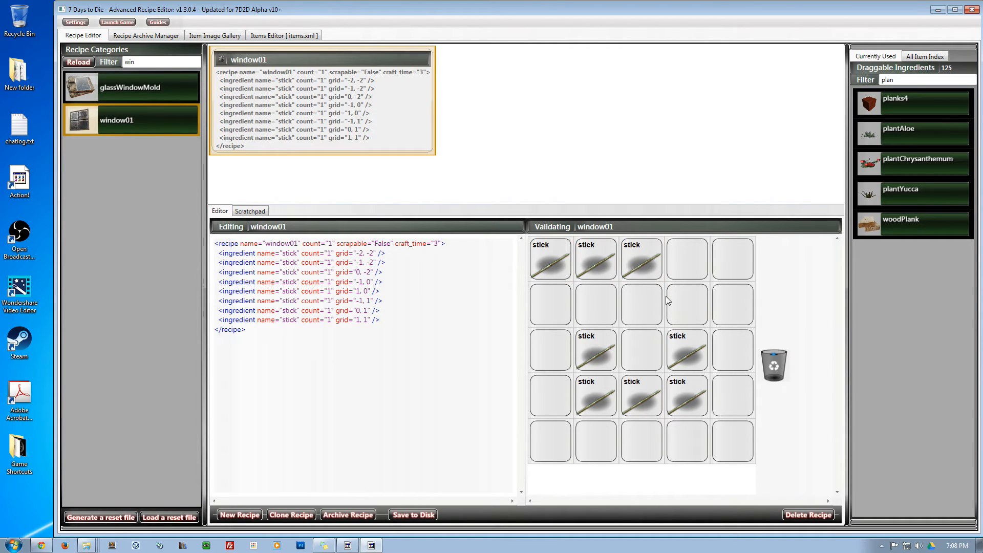
{"action": "left_click_drag", "start_coordinate": [686, 352], "coordinate": [686, 259]}
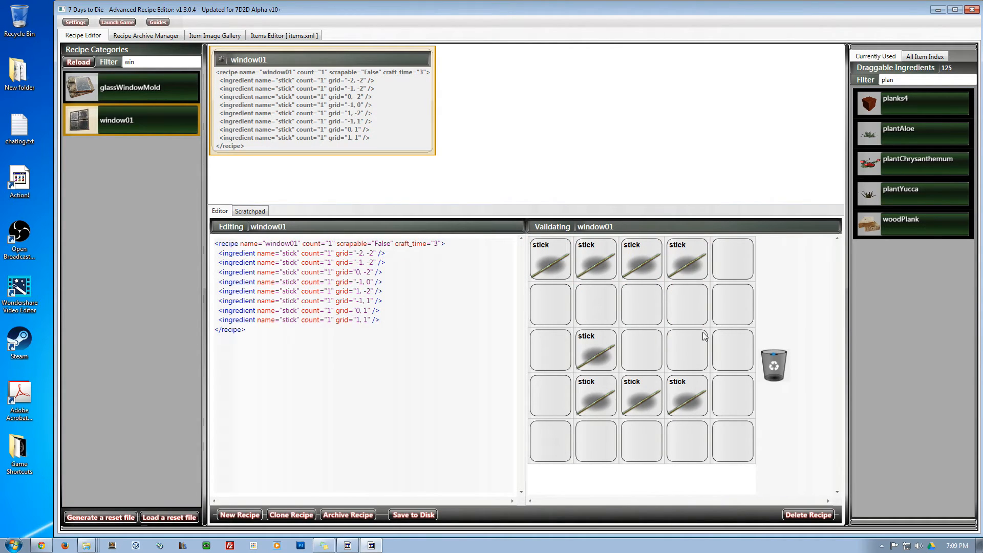
{"action": "left_click_drag", "start_coordinate": [687, 397], "coordinate": [732, 259]}
Step: Fill the rest of the grid's left column by moving the three remaining sticks and adding one from the ingredients filtered by "sti" at -2, 2
{"action": "left_click_drag", "start_coordinate": [595, 351], "coordinate": [550, 305]}
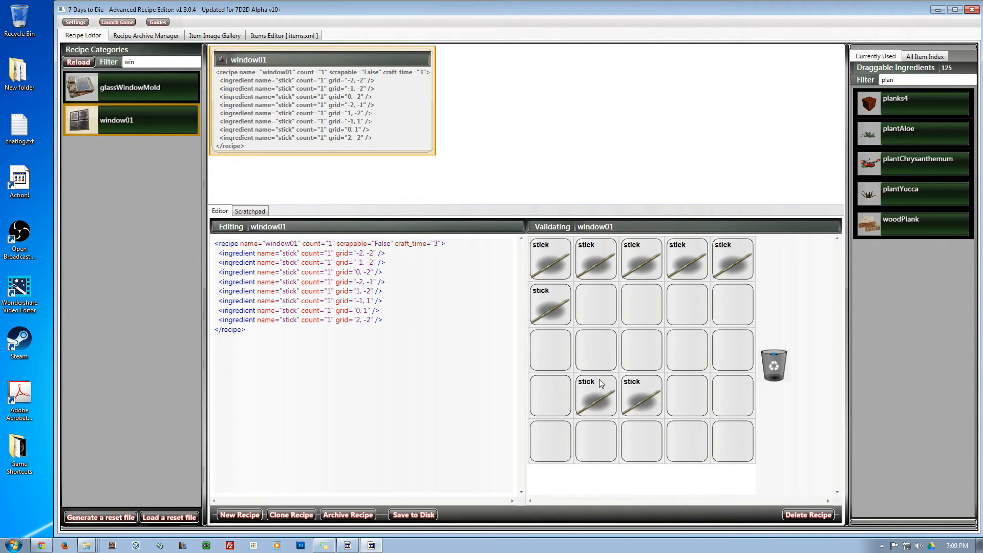
{"action": "left_click_drag", "start_coordinate": [602, 383], "coordinate": [550, 351]}
{"action": "left_click_drag", "start_coordinate": [633, 405], "coordinate": [551, 397]}
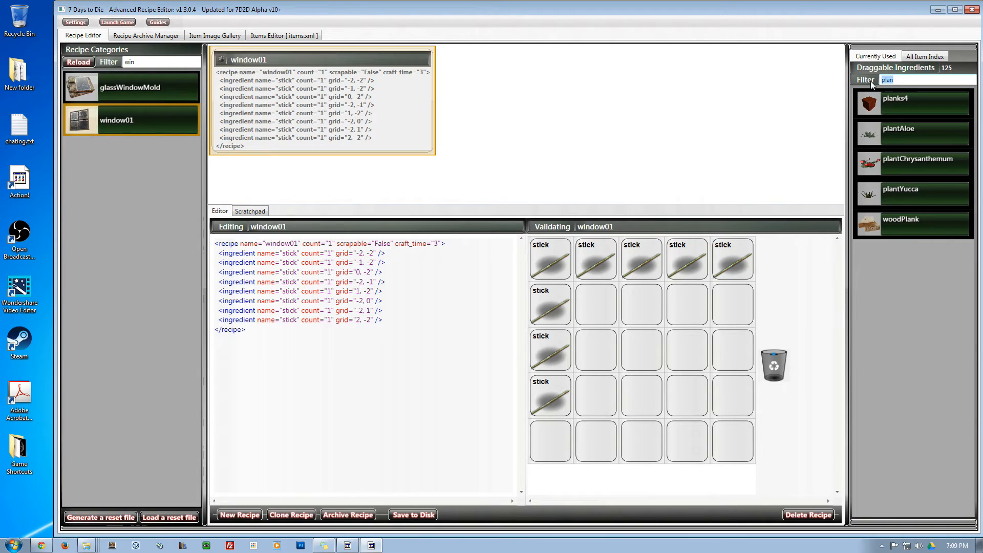
{"action": "type", "text": "si"}
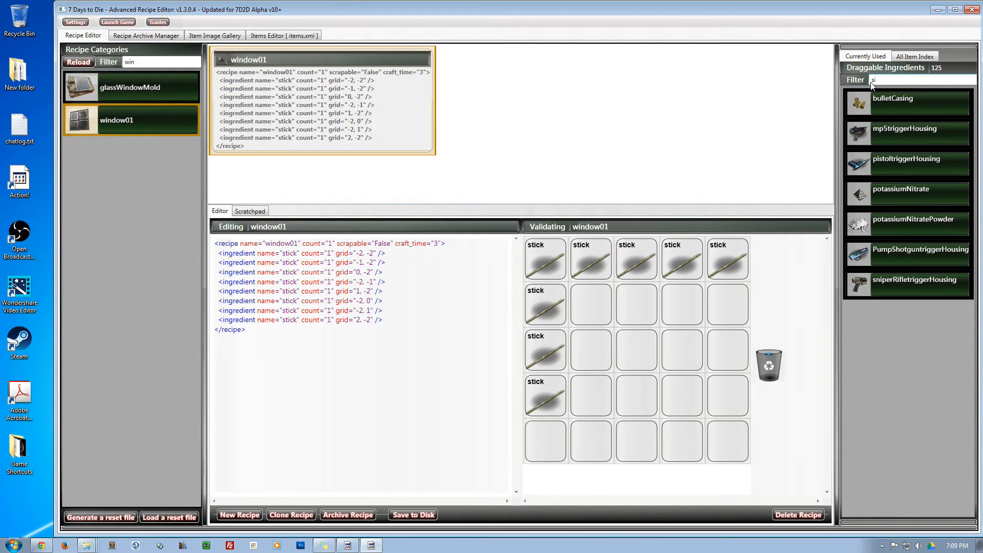
{"action": "key", "text": "BackSpace"}
{"action": "type", "text": "ti"}
{"action": "left_click_drag", "start_coordinate": [869, 105], "coordinate": [553, 441]}
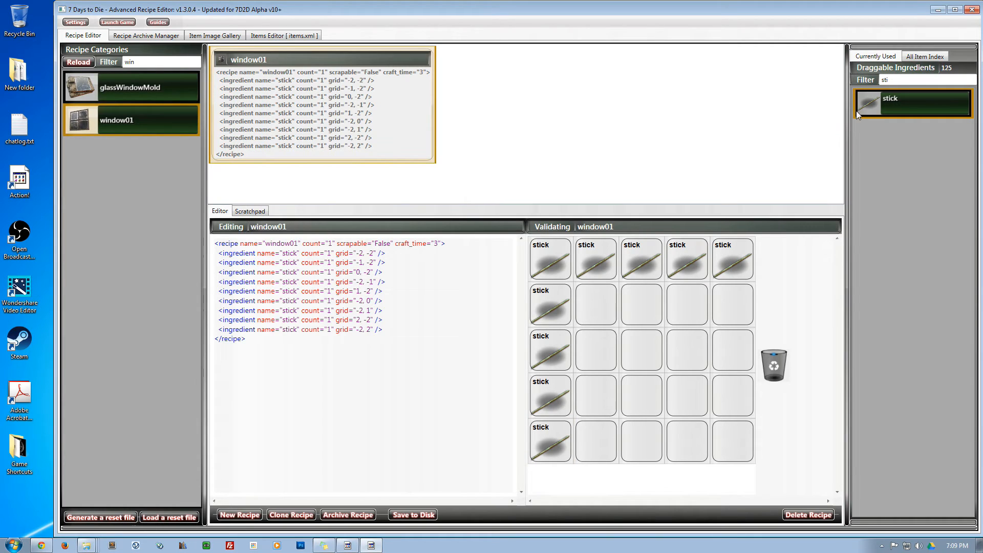
Step: Add stick ingredients down the right column of the window01 grid, cells 2, -1 through 2, 2
{"action": "left_click_drag", "start_coordinate": [777, 249], "coordinate": [733, 350]}
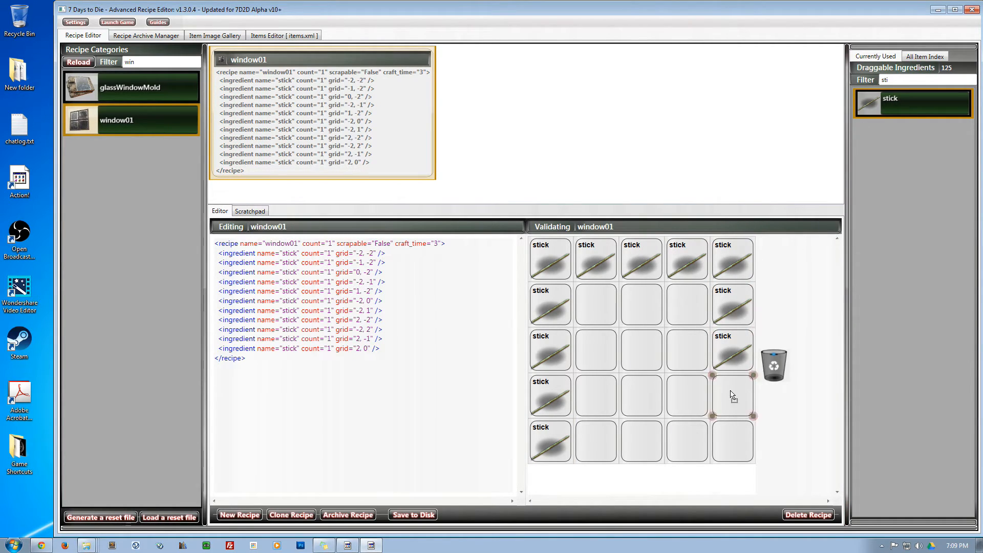
{"action": "left_click_drag", "start_coordinate": [733, 395], "coordinate": [733, 396]}
{"action": "left_click_drag", "start_coordinate": [876, 104], "coordinate": [753, 450]}
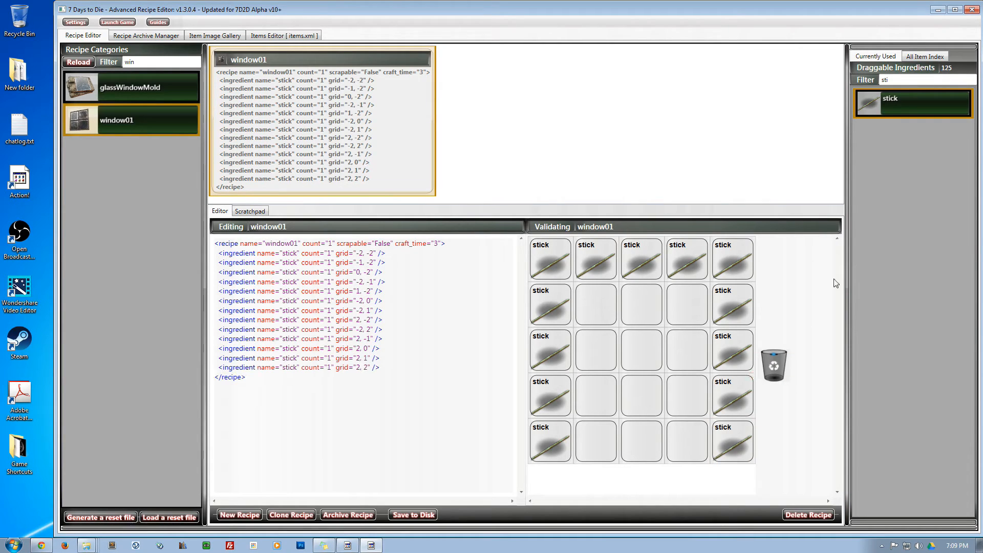
Step: Add sticks at 1, 2, 0, 2 and -1, 2 to complete the bottom row of the window01 grid
{"action": "left_click_drag", "start_coordinate": [726, 301], "coordinate": [686, 441]}
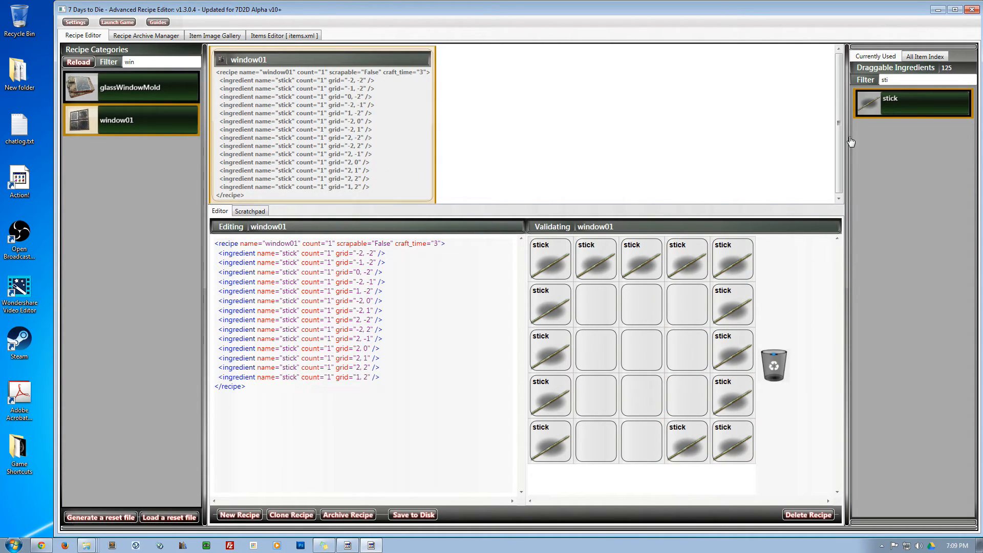
{"action": "left_click_drag", "start_coordinate": [868, 101], "coordinate": [641, 451]}
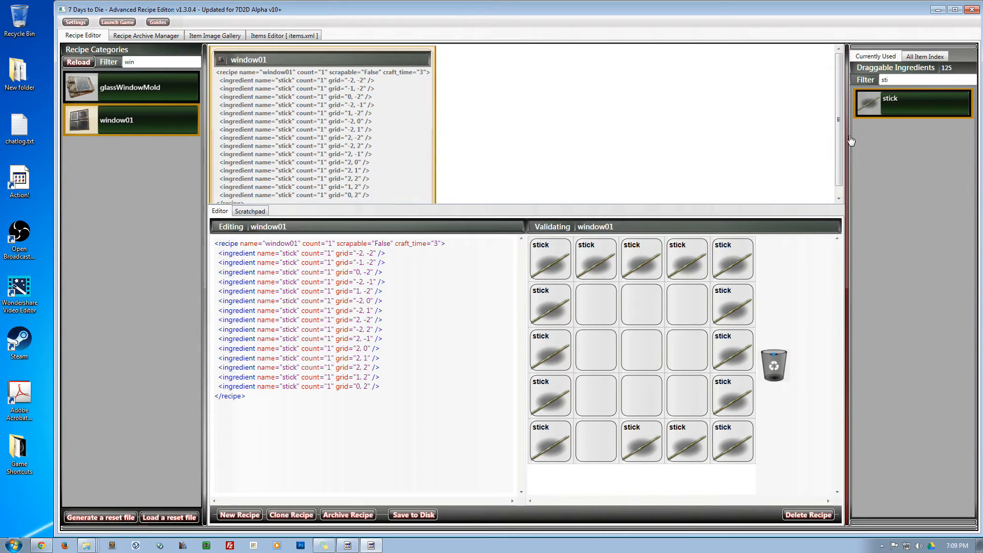
{"action": "left_click_drag", "start_coordinate": [872, 101], "coordinate": [618, 442]}
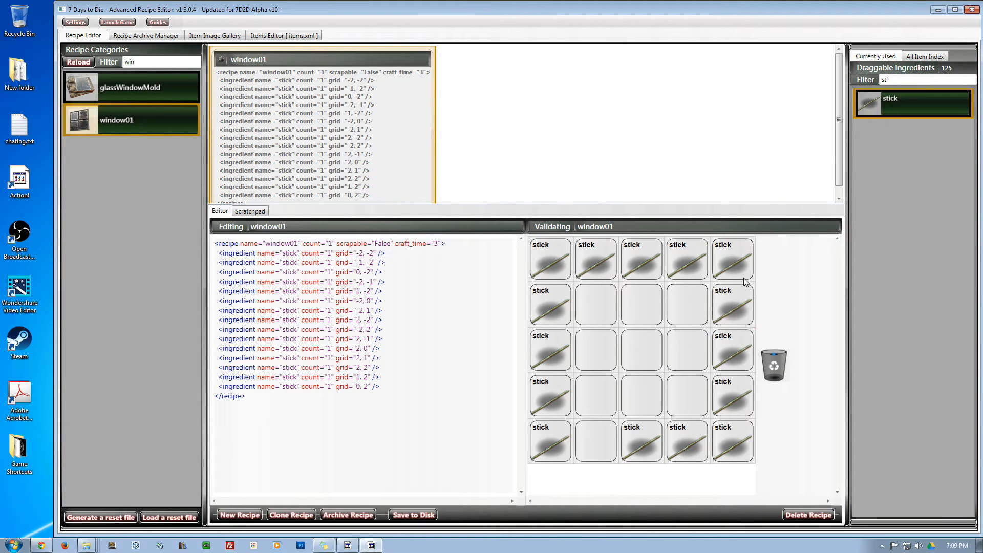
{"action": "left_click_drag", "start_coordinate": [863, 101], "coordinate": [595, 440]}
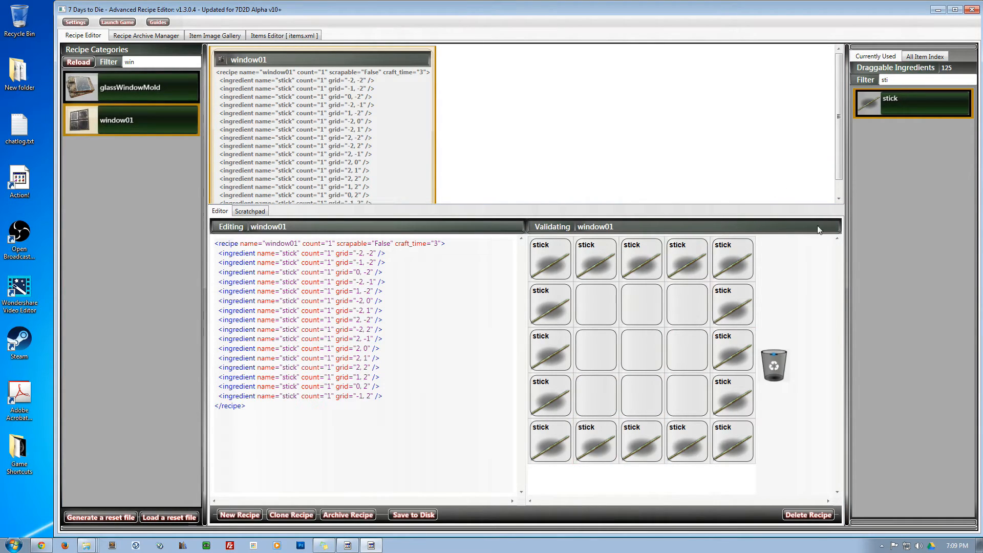
Step: Add sticks at 0, -1, 0, 0, 0, 1, 1, 0 and -1, 0 to form a cross inside the window01 frame
{"action": "left_click_drag", "start_coordinate": [867, 105], "coordinate": [652, 307]}
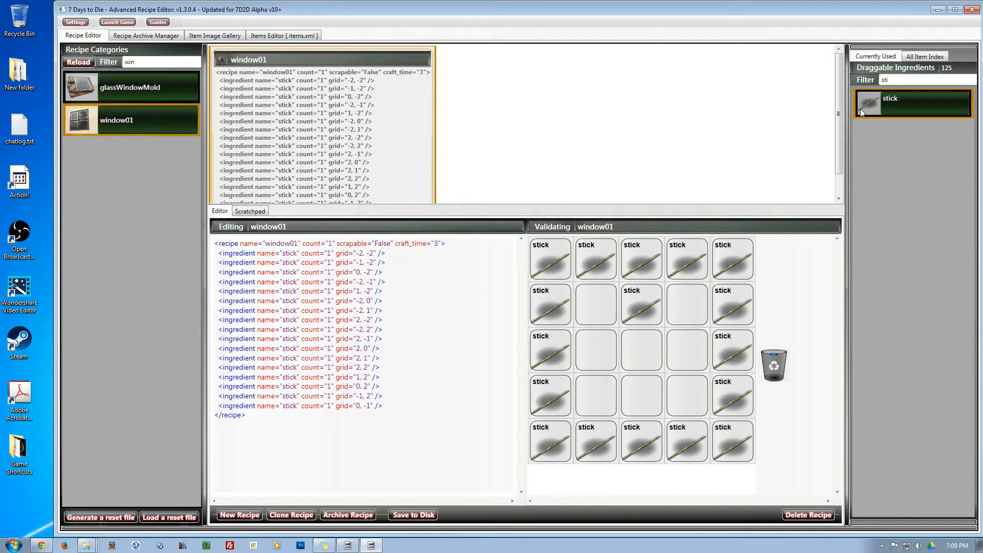
{"action": "left_click_drag", "start_coordinate": [861, 108], "coordinate": [642, 348]}
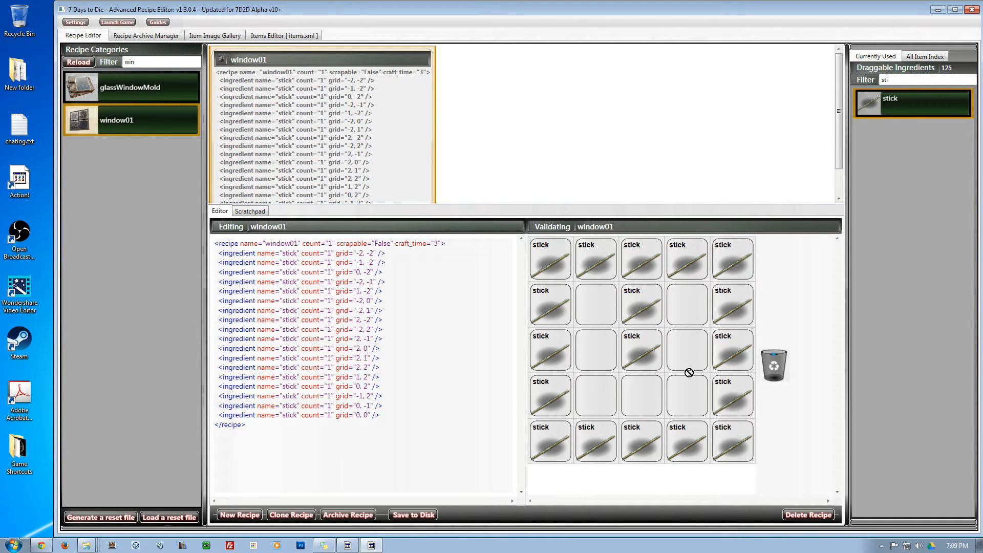
{"action": "left_click_drag", "start_coordinate": [664, 398], "coordinate": [658, 398]}
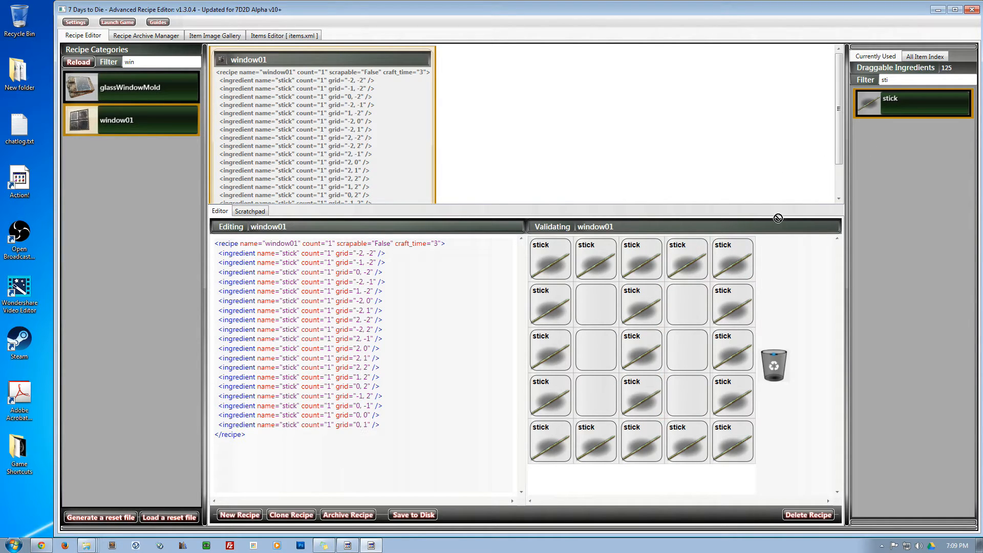
{"action": "left_click_drag", "start_coordinate": [778, 218], "coordinate": [690, 335]}
{"action": "left_click_drag", "start_coordinate": [867, 105], "coordinate": [591, 357]}
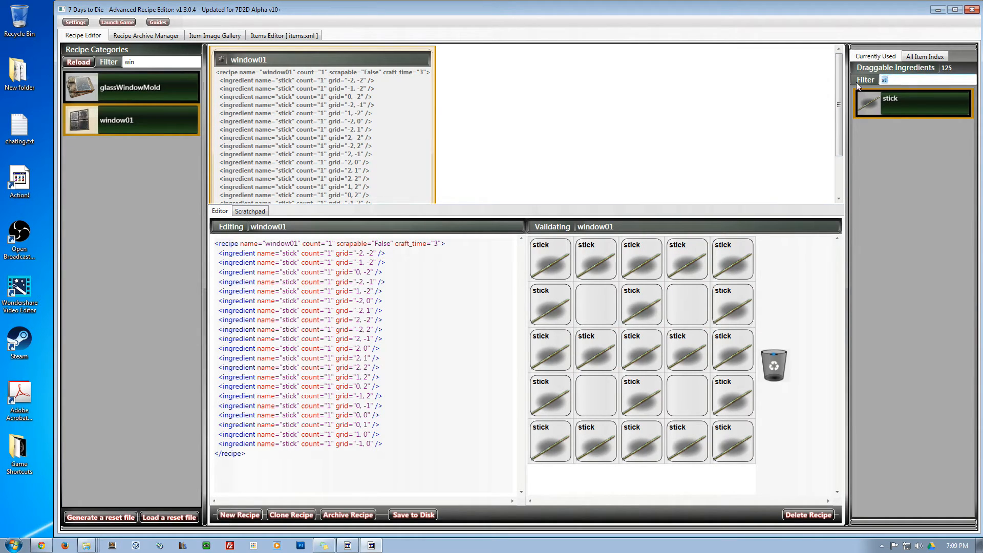
{"action": "type", "text": "win"}
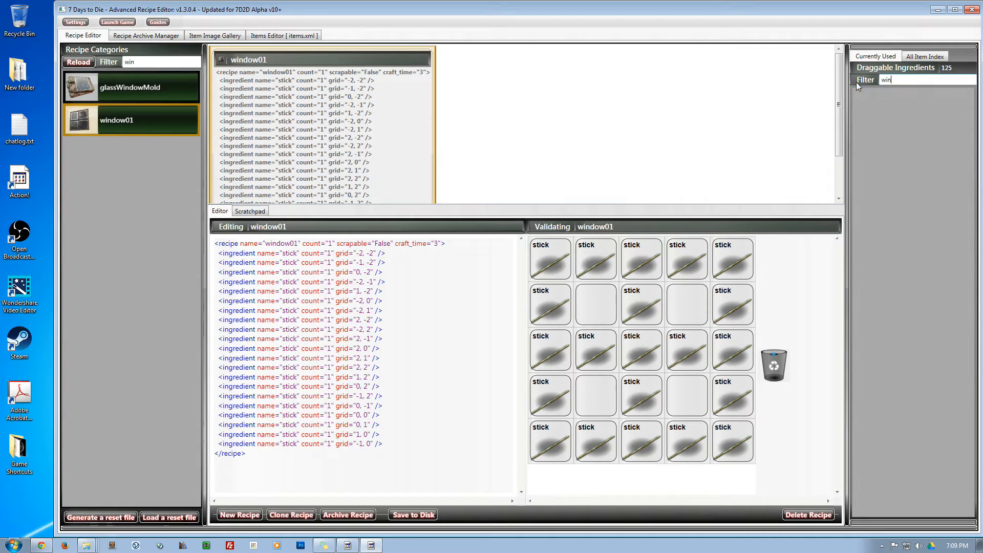
{"action": "key", "text": "BackSpace"}
{"action": "key", "text": "BackSpace"}
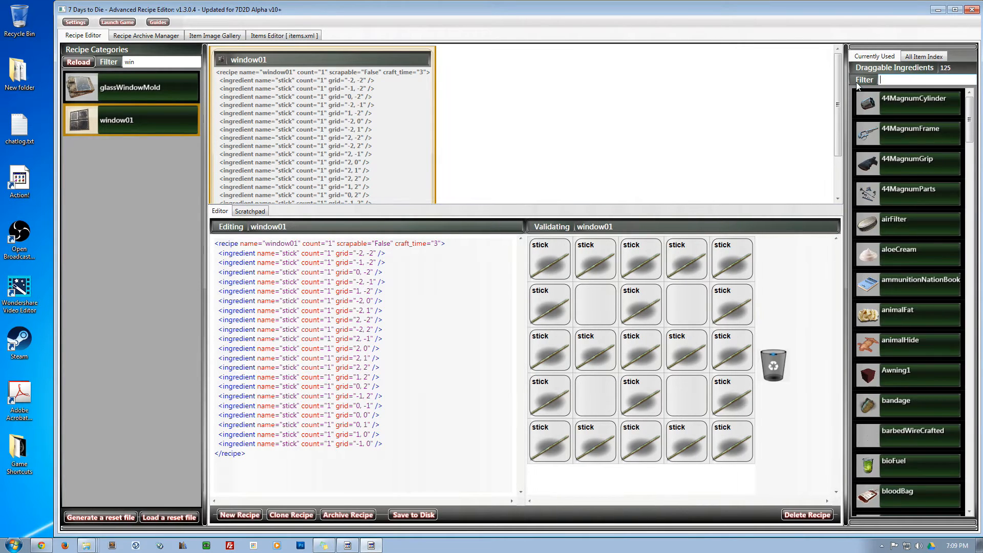
Step: Filter the ingredients by "gla", place glass in the four empty cells of the window01 grid, and save the recipes to disk
{"action": "type", "text": "gla"}
{"action": "left_click_drag", "start_coordinate": [867, 113], "coordinate": [596, 304]}
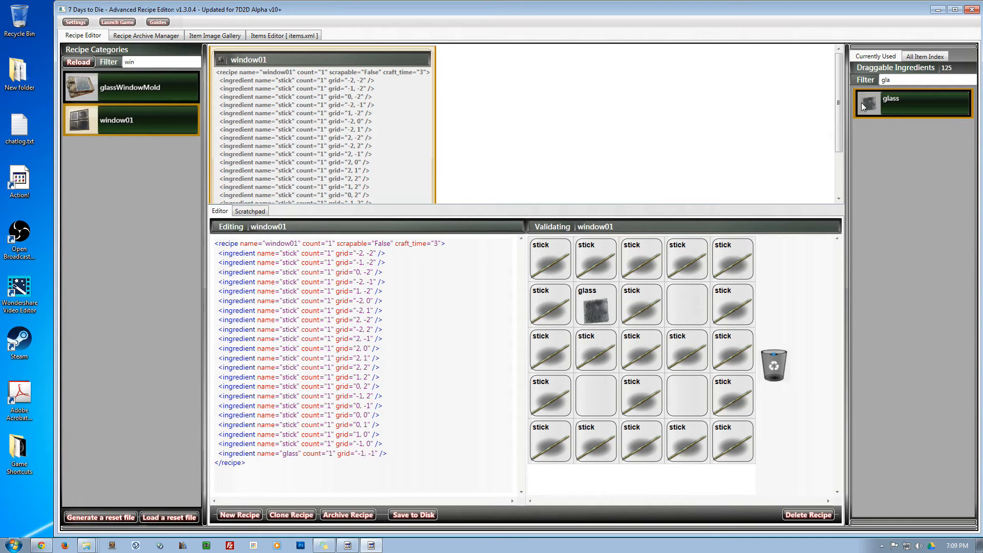
{"action": "left_click_drag", "start_coordinate": [864, 107], "coordinate": [689, 391]}
{"action": "left_click_drag", "start_coordinate": [817, 170], "coordinate": [597, 395]}
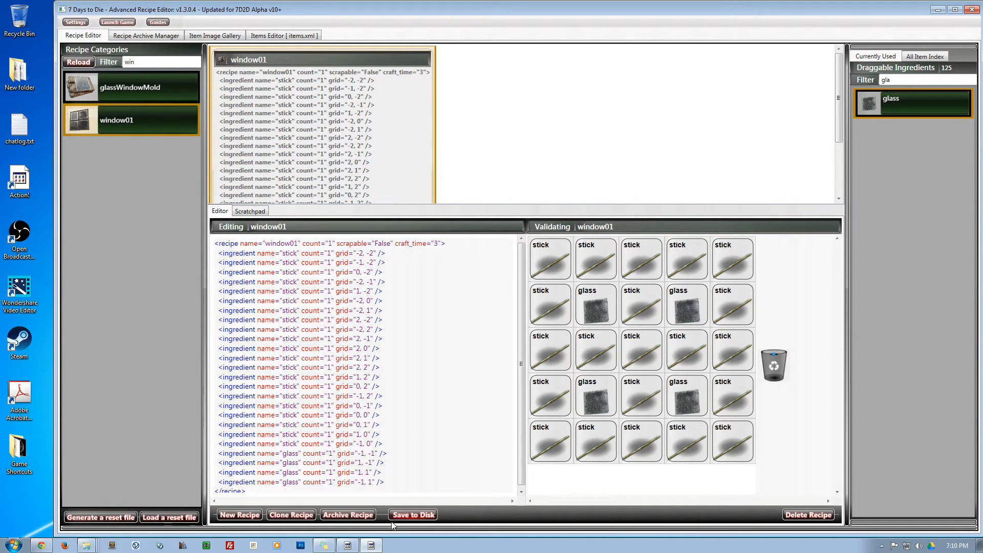
{"action": "left_click", "coordinate": [412, 515]}
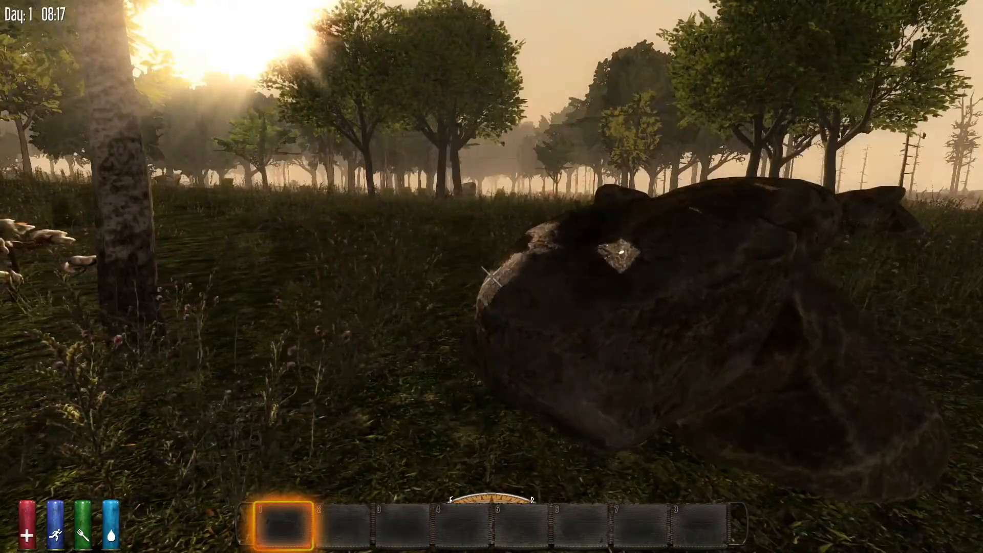
{"action": "key", "text": "d"}
{"action": "key", "text": "w"}
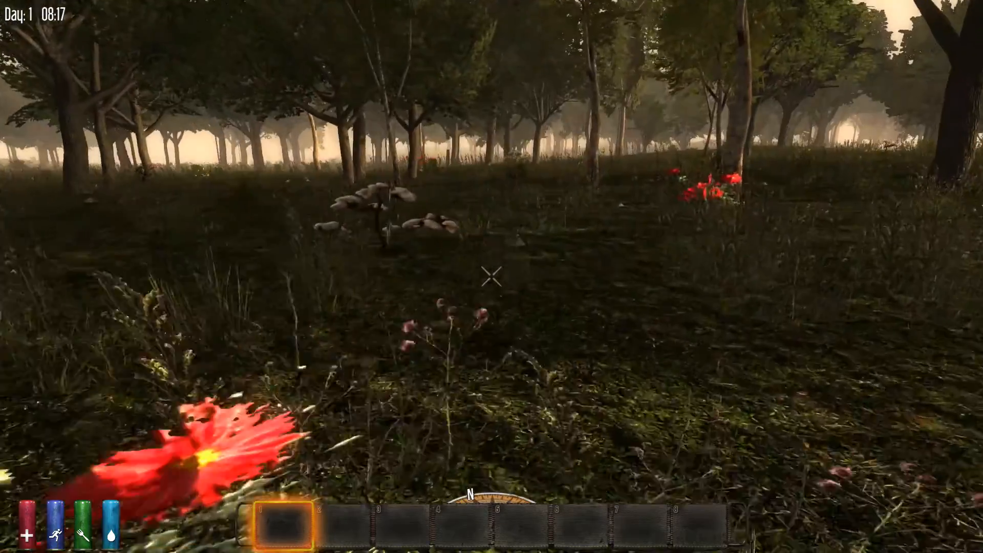
{"action": "key", "text": "s"}
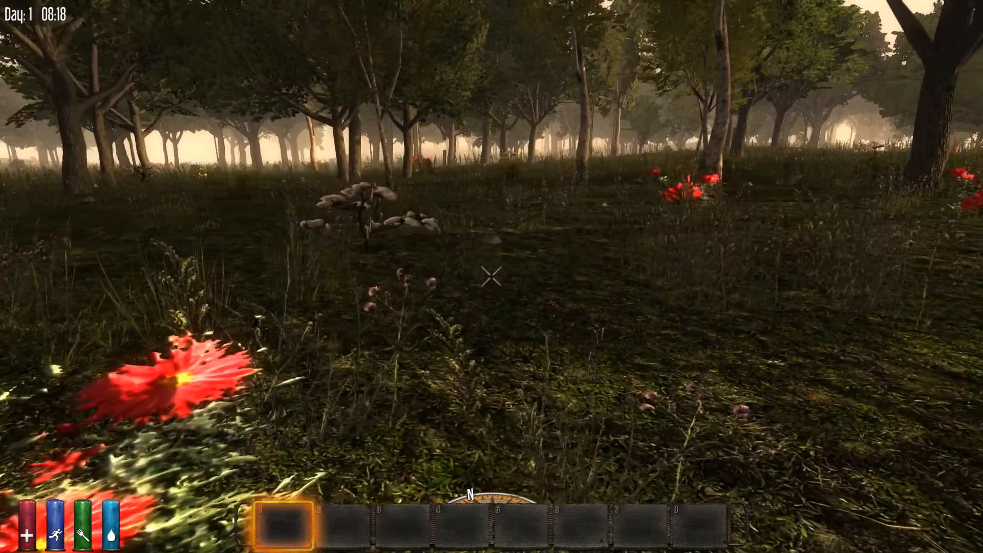
Step: Search the in-game crafting recipes for "book" and look through the ingredients of the listed Book recipes
{"action": "key", "text": "Tab"}
{"action": "left_click", "coordinate": [333, 81]}
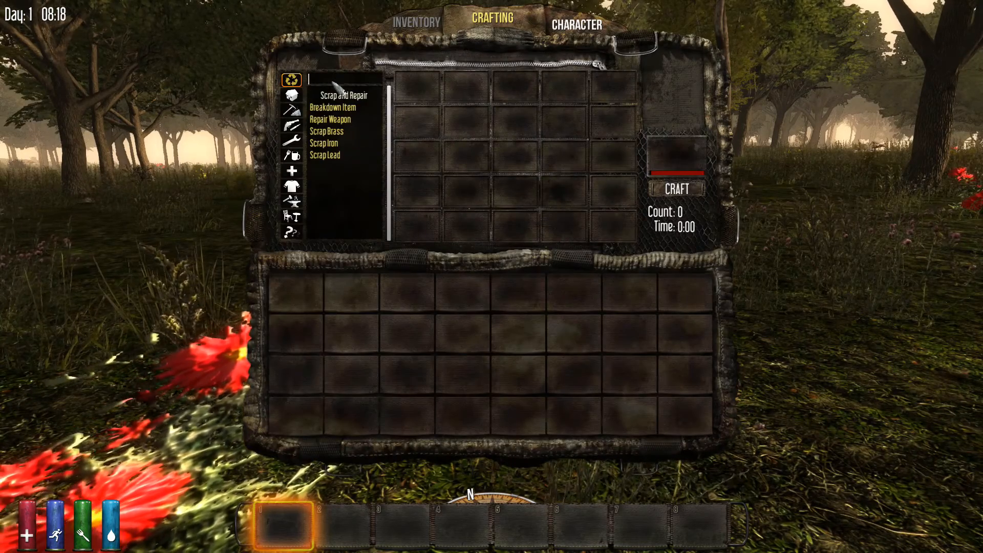
{"action": "type", "text": "book"}
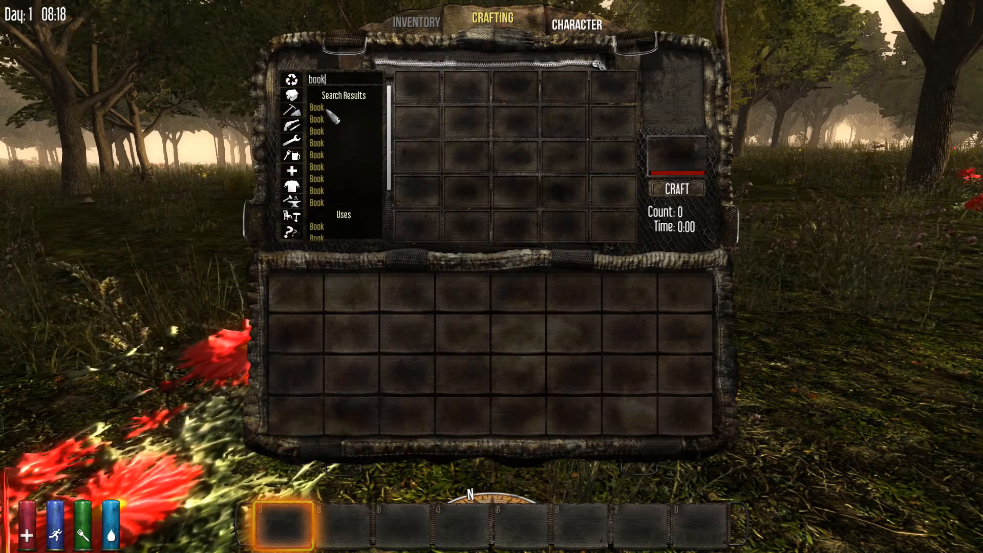
{"action": "left_click", "coordinate": [320, 204]}
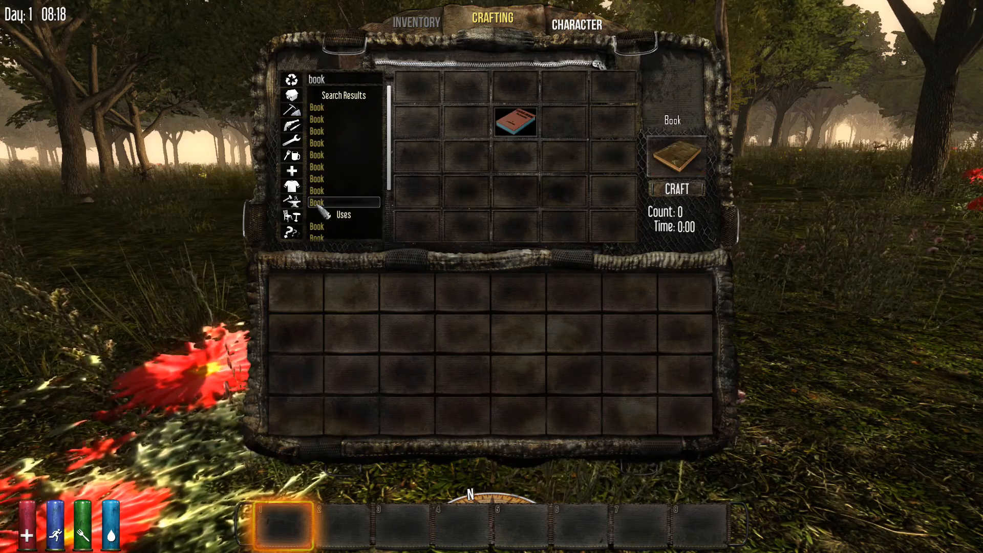
{"action": "left_click", "coordinate": [329, 167]}
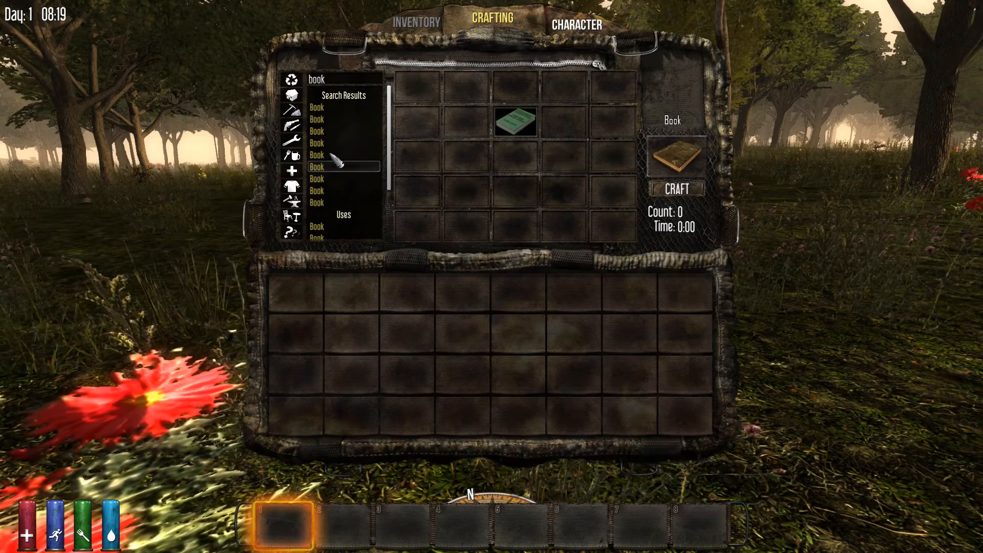
{"action": "left_click", "coordinate": [331, 155]}
{"action": "left_click", "coordinate": [334, 131]}
{"action": "left_click", "coordinate": [336, 119]}
{"action": "left_click", "coordinate": [335, 108]}
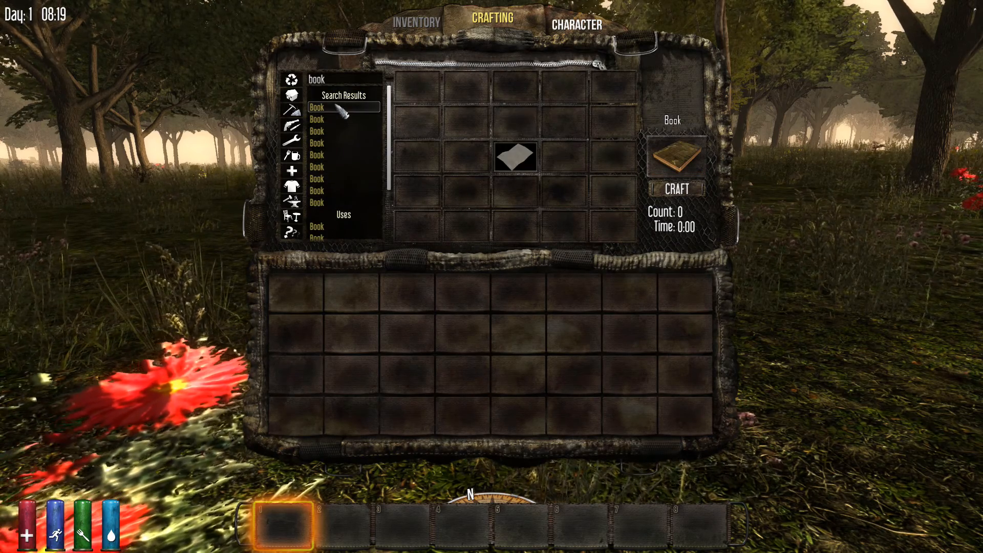
{"action": "left_click", "coordinate": [335, 120]}
{"action": "left_click", "coordinate": [333, 132]}
{"action": "left_click", "coordinate": [333, 144]}
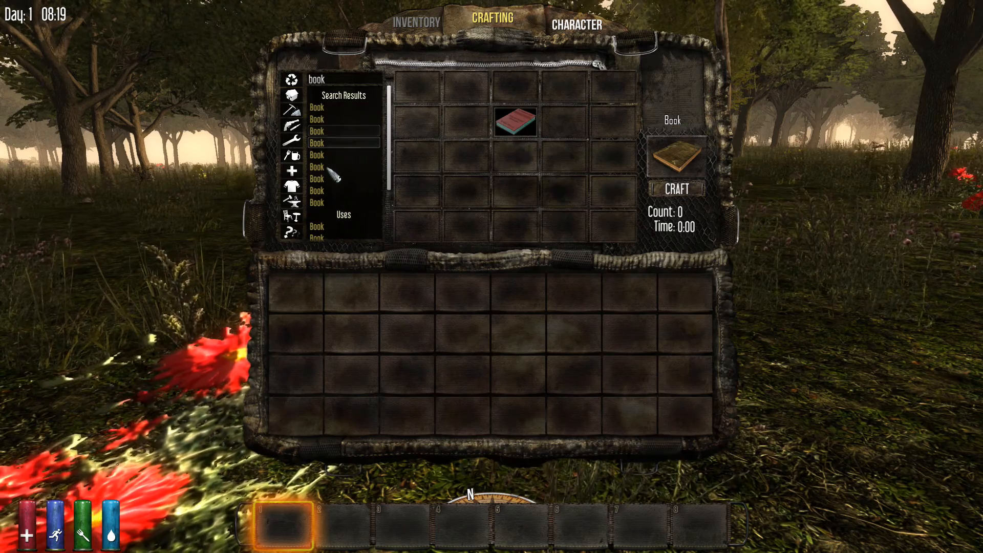
{"action": "left_click", "coordinate": [328, 167]}
{"action": "left_click", "coordinate": [326, 191]}
Step: Search the crafting recipes for "win" and show the Wood Window recipe layout
{"action": "left_click", "coordinate": [329, 82]}
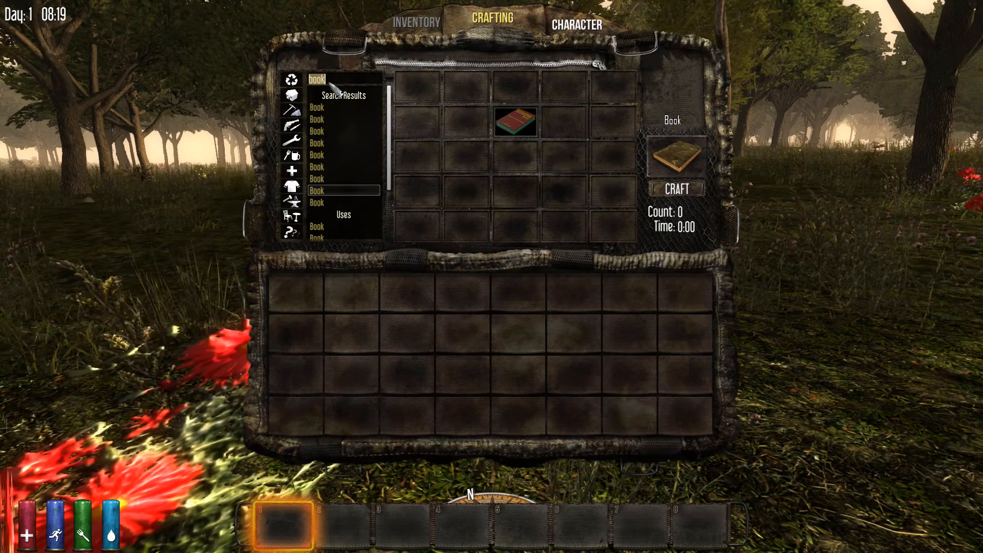
{"action": "type", "text": "win"}
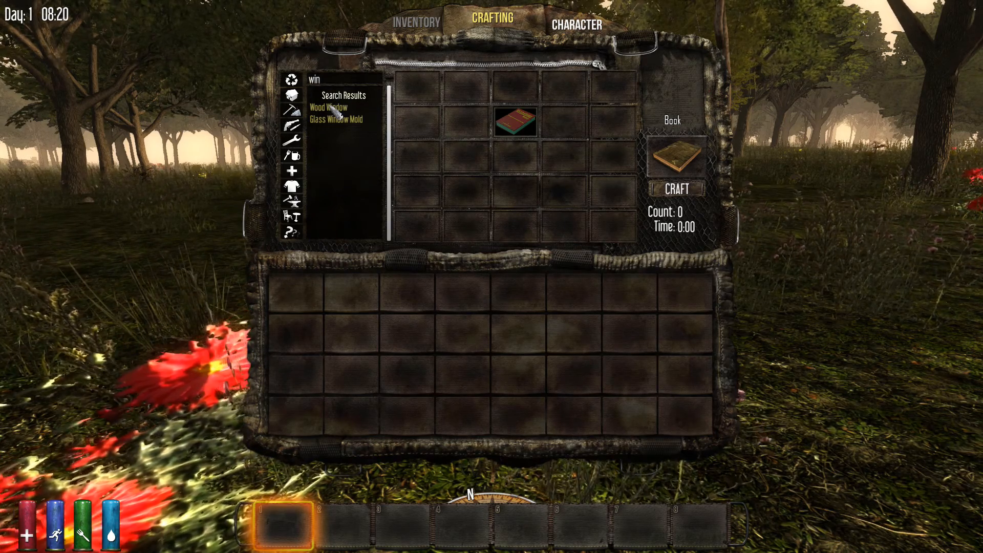
{"action": "left_click", "coordinate": [334, 108]}
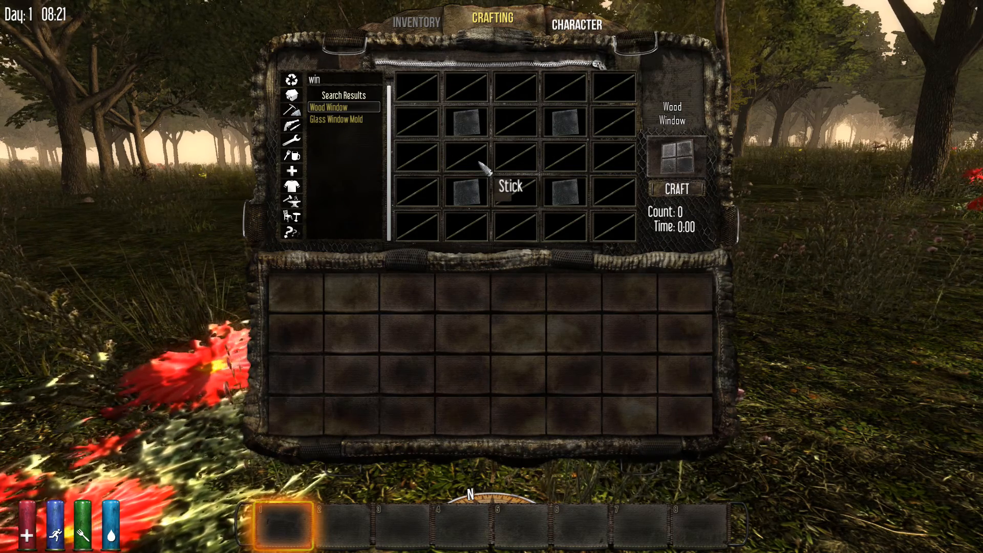
Step: Find "stick" and "glas" in the creative item list and take a stack of sticks and a stack of glass panes
{"action": "key", "text": "u"}
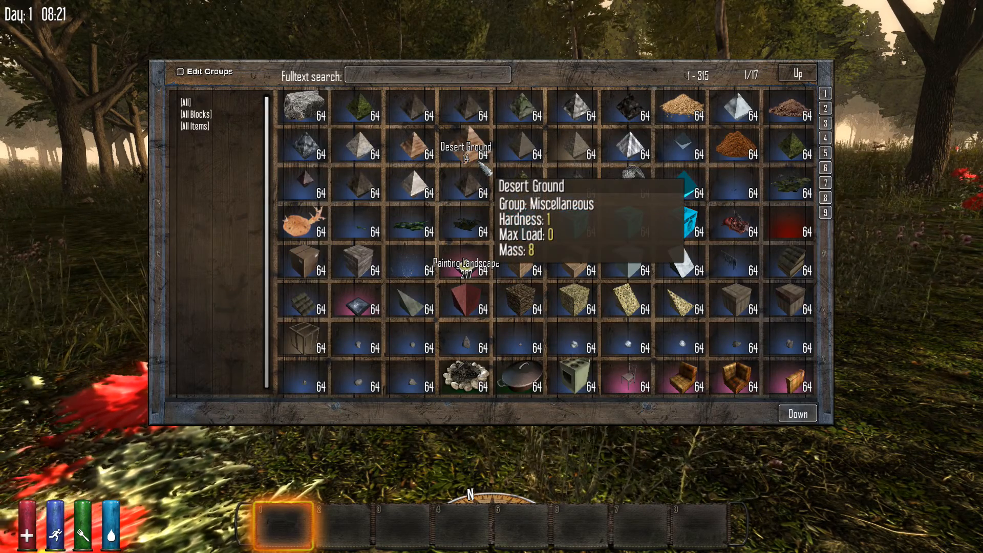
{"action": "type", "text": "stick"}
{"action": "left_click", "coordinate": [301, 102], "text": "shift"}
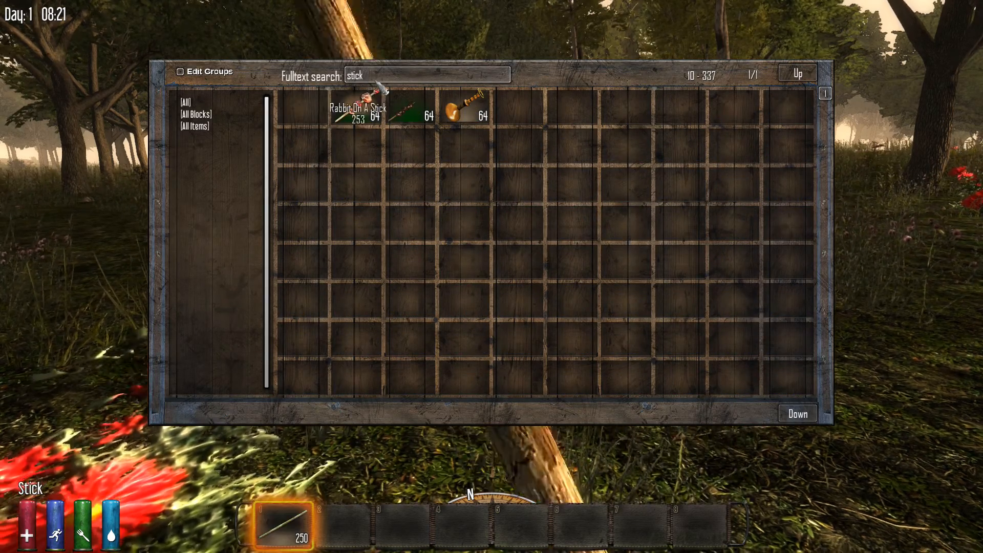
{"action": "left_click", "coordinate": [376, 80]}
{"action": "type", "text": "glas"}
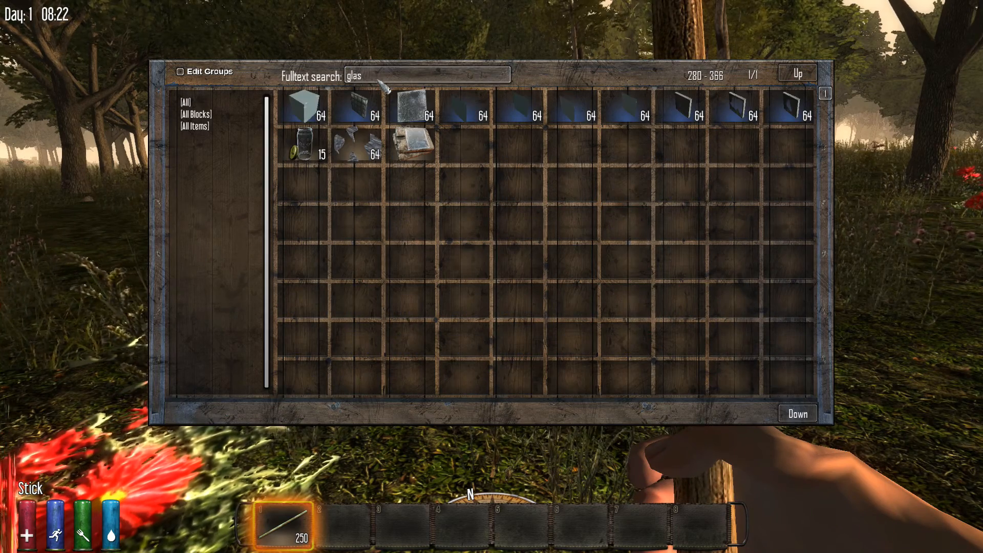
{"action": "left_click", "coordinate": [419, 110], "text": "shift"}
Step: Return to crafting, move the sticks from the toolbelt to the first backpack slot, and select the Wood Window recipe
{"action": "key", "text": "Tab"}
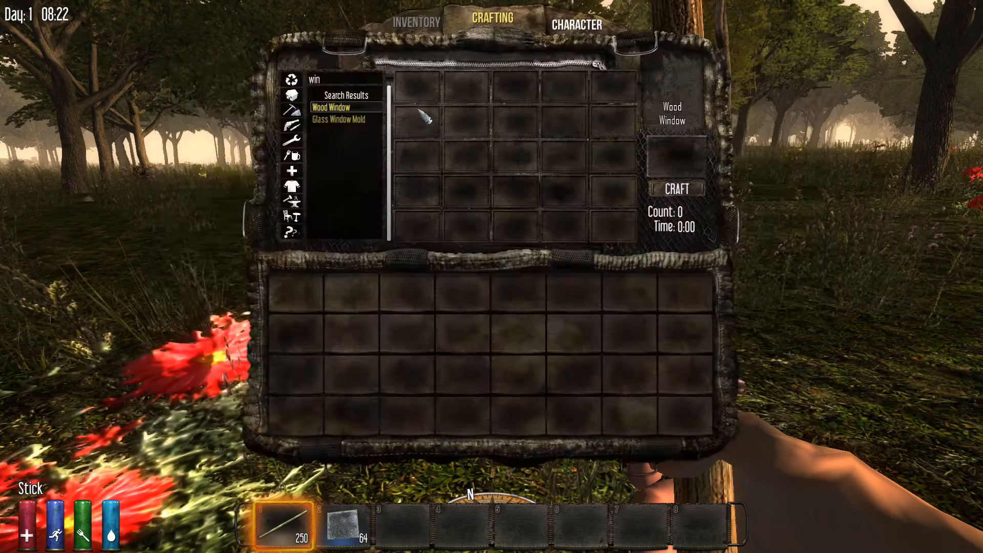
{"action": "left_click", "coordinate": [284, 525]}
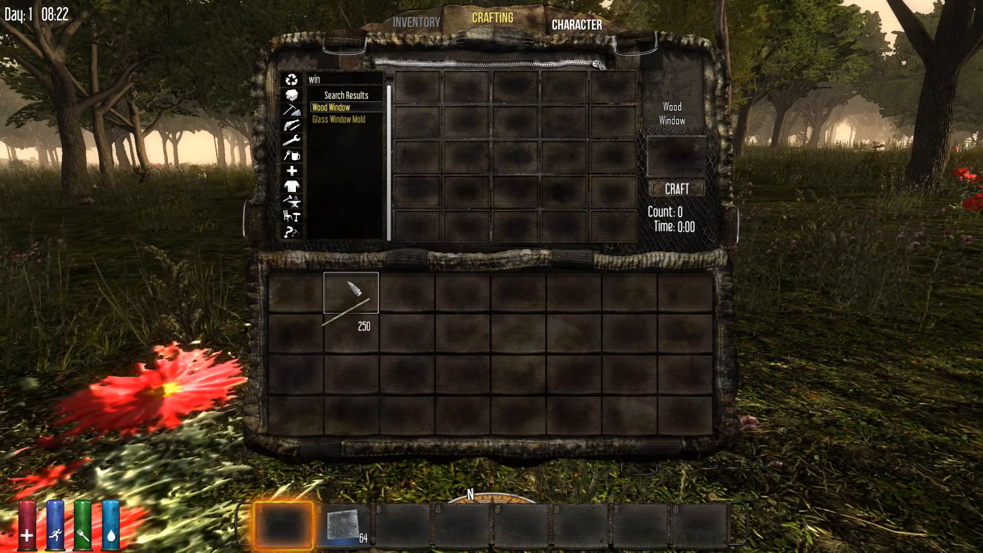
{"action": "left_click", "coordinate": [296, 292]}
{"action": "left_click", "coordinate": [338, 110]}
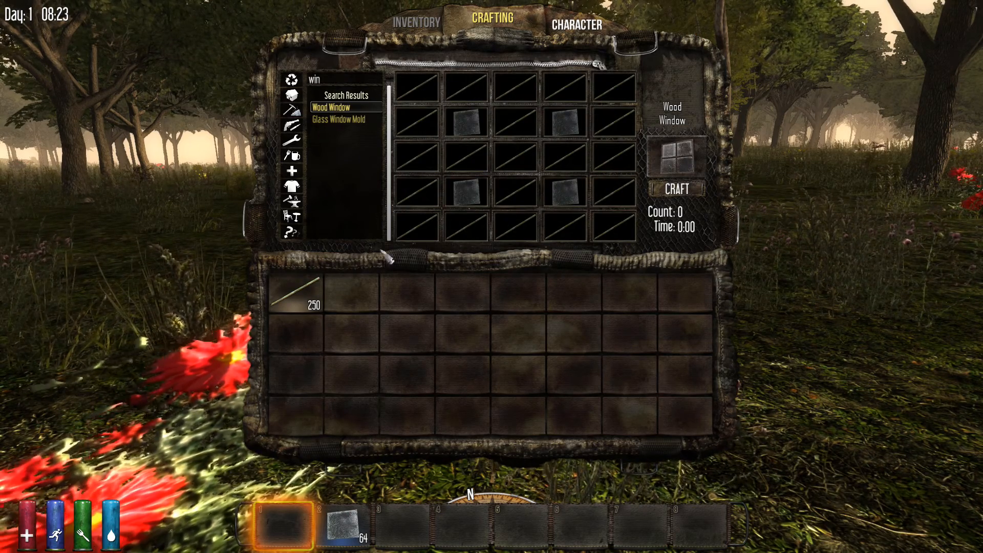
Step: Place one stick in each of the five cells of the crafting grid's left column
{"action": "left_click", "coordinate": [317, 284]}
{"action": "right_click", "coordinate": [419, 93]}
{"action": "right_click", "coordinate": [417, 123]}
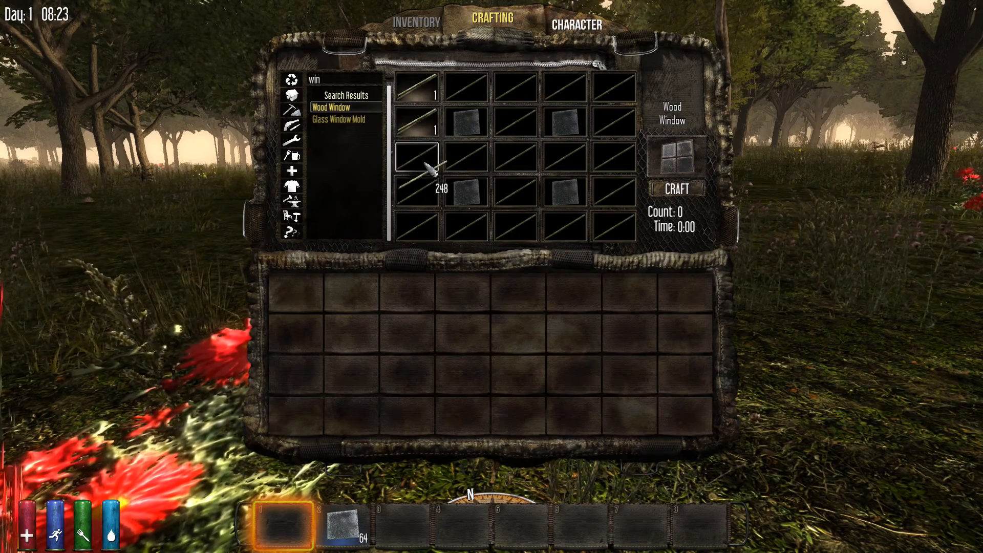
{"action": "right_click", "coordinate": [418, 156]}
{"action": "right_click", "coordinate": [417, 191]}
{"action": "right_click", "coordinate": [418, 225]}
Step: Place one stick in each of the four remaining cells of the crafting grid's bottom row
{"action": "right_click", "coordinate": [466, 225]}
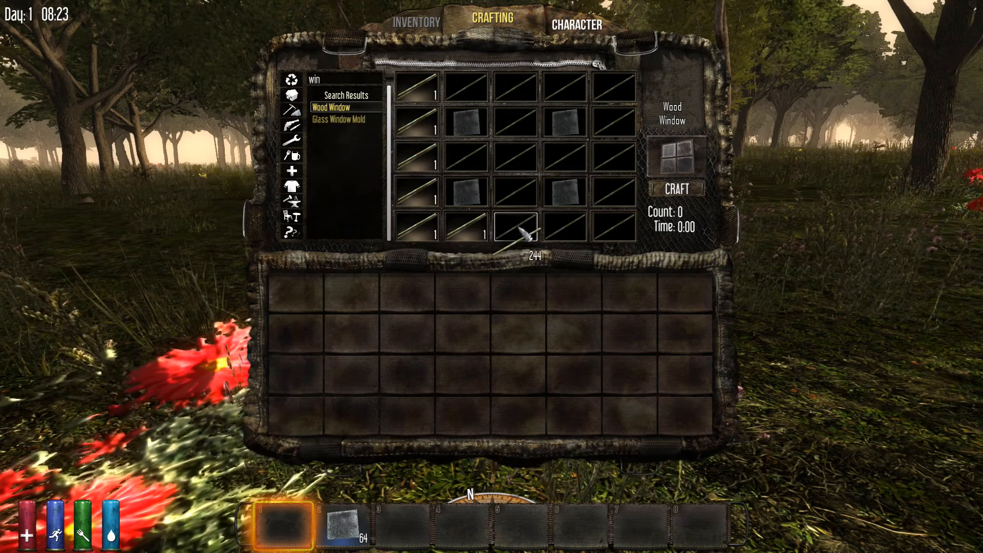
{"action": "right_click", "coordinate": [516, 225]}
{"action": "right_click", "coordinate": [564, 226]}
{"action": "right_click", "coordinate": [613, 225]}
Step: Place single sticks in the remaining cells of the crafting grid's right column and top row
{"action": "right_click", "coordinate": [615, 190]}
{"action": "right_click", "coordinate": [613, 157]}
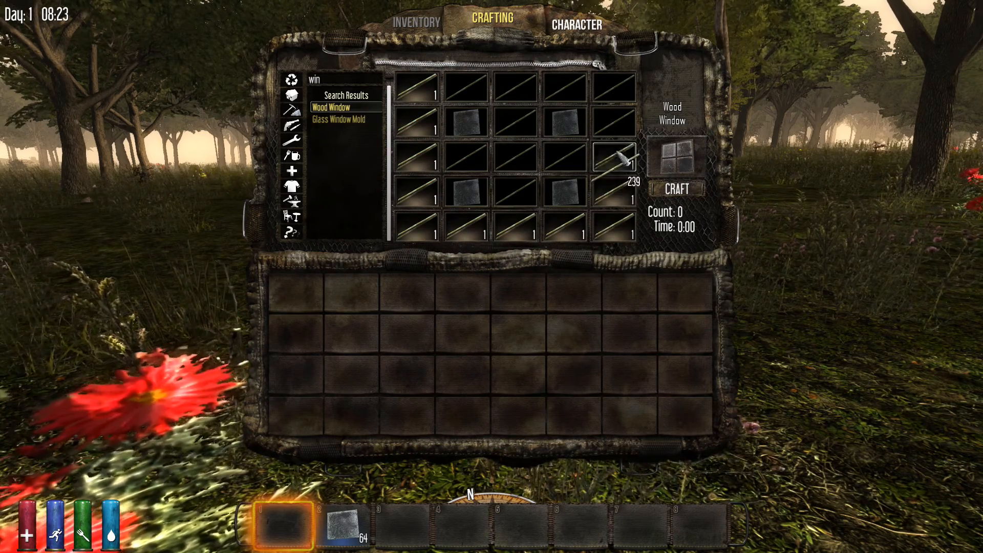
{"action": "right_click", "coordinate": [613, 122]}
{"action": "right_click", "coordinate": [613, 87]}
{"action": "right_click", "coordinate": [564, 87]}
{"action": "right_click", "coordinate": [516, 88]}
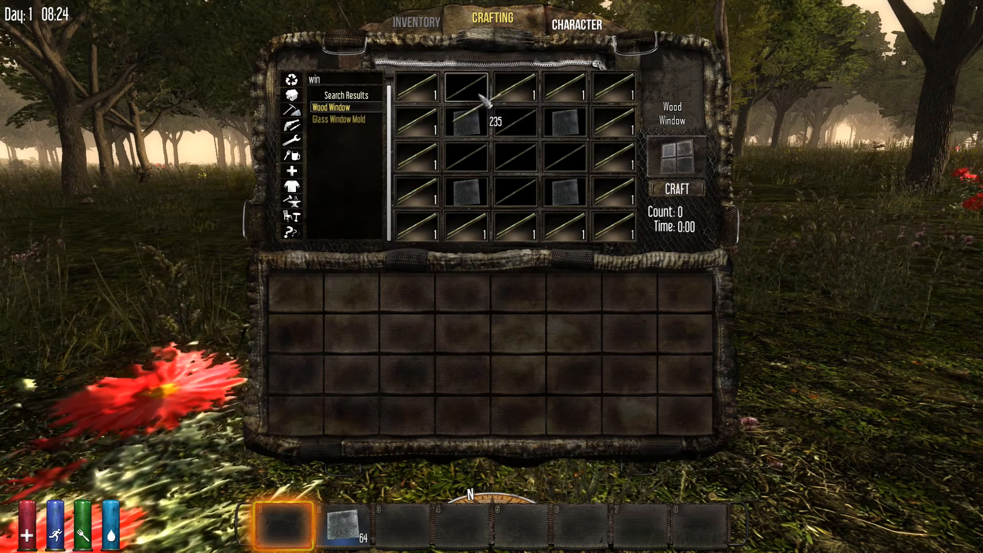
{"action": "right_click", "coordinate": [468, 88]}
Step: Place single sticks in the inner cross of the crafting grid and return the remaining sticks to the backpack
{"action": "right_click", "coordinate": [514, 125]}
{"action": "right_click", "coordinate": [518, 159]}
{"action": "right_click", "coordinate": [525, 194]}
{"action": "right_click", "coordinate": [466, 156]}
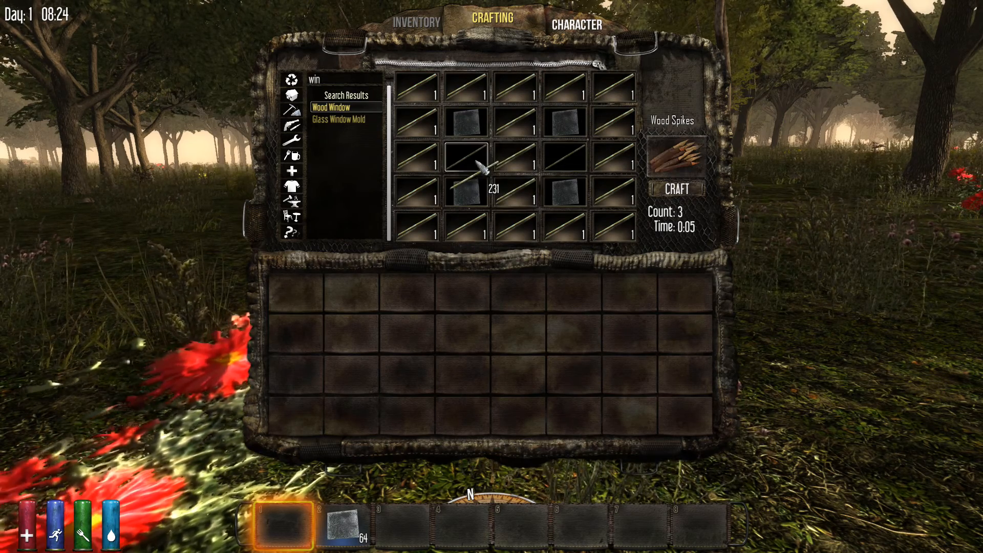
{"action": "right_click", "coordinate": [564, 156]}
{"action": "left_click", "coordinate": [517, 292]}
Step: Place one glass pane in each of the four window openings of the grid and store the remaining panes in the backpack
{"action": "left_click", "coordinate": [364, 532]}
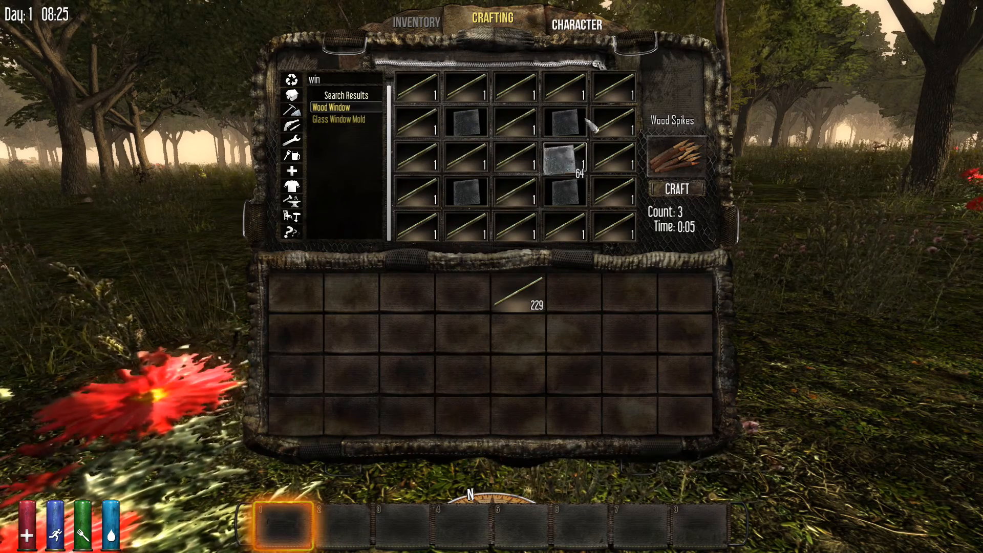
{"action": "right_click", "coordinate": [466, 123]}
{"action": "right_click", "coordinate": [564, 123]}
{"action": "right_click", "coordinate": [564, 191]}
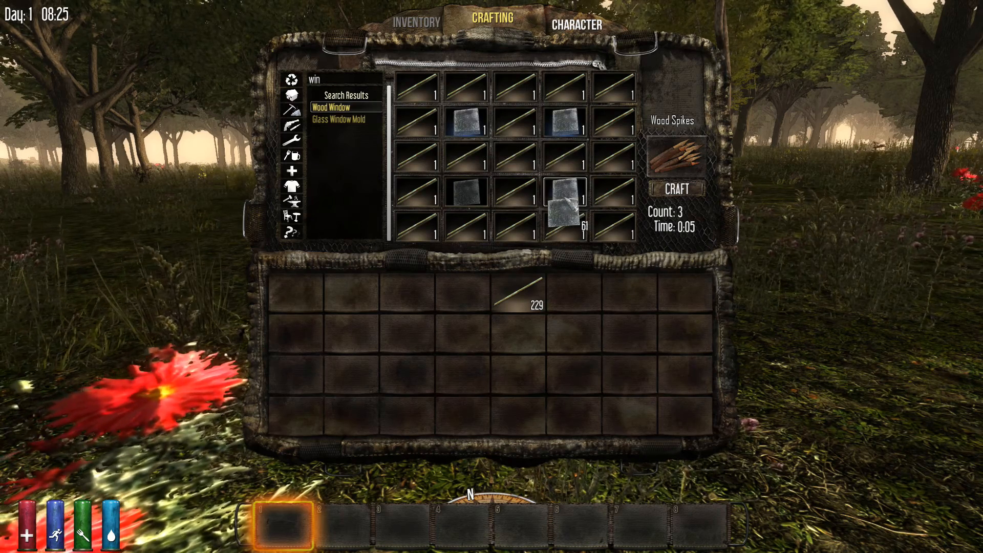
{"action": "right_click", "coordinate": [465, 190]}
{"action": "left_click", "coordinate": [320, 310]}
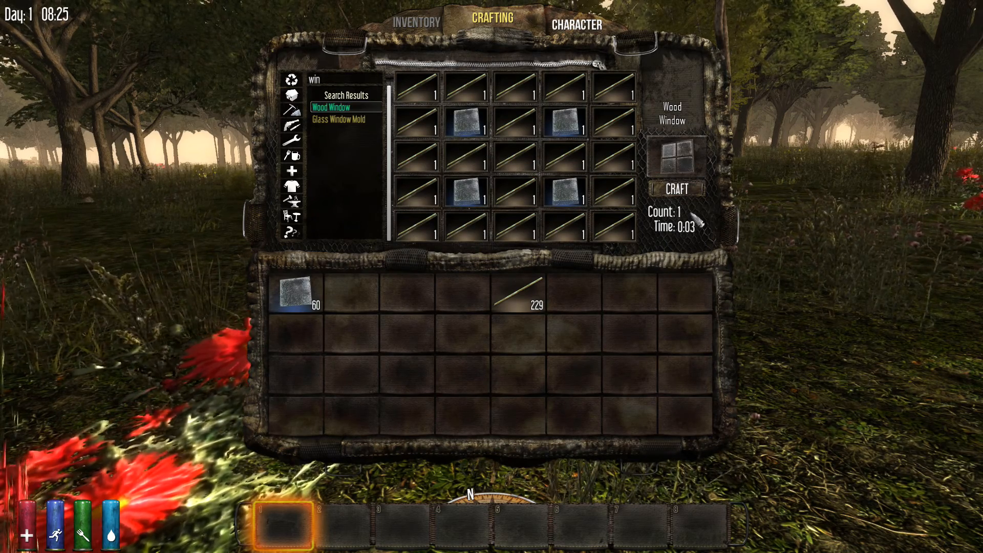
Step: Craft the Wood Window, move it into the backpack, and close the crafting screen
{"action": "left_click", "coordinate": [677, 189]}
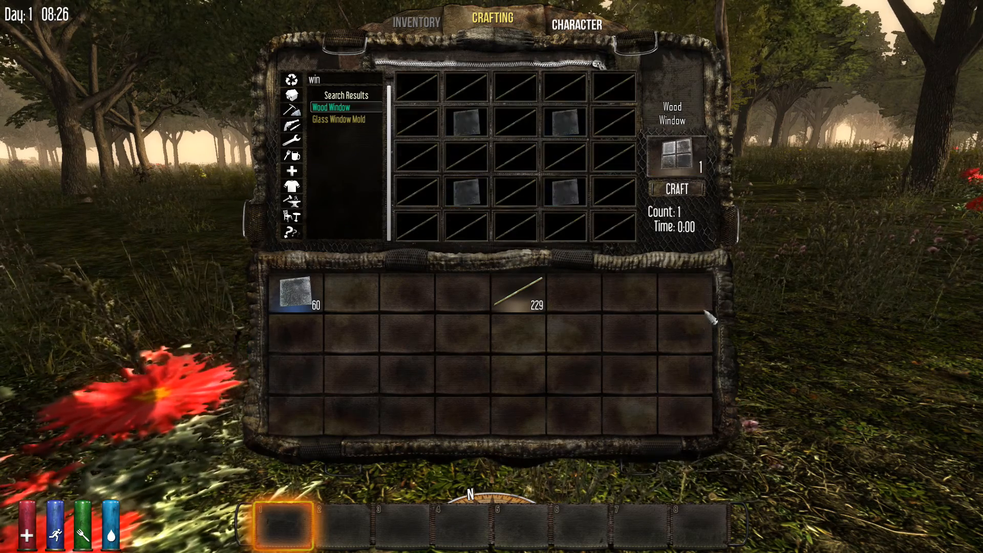
{"action": "left_click", "coordinate": [676, 157]}
{"action": "left_click", "coordinate": [410, 301]}
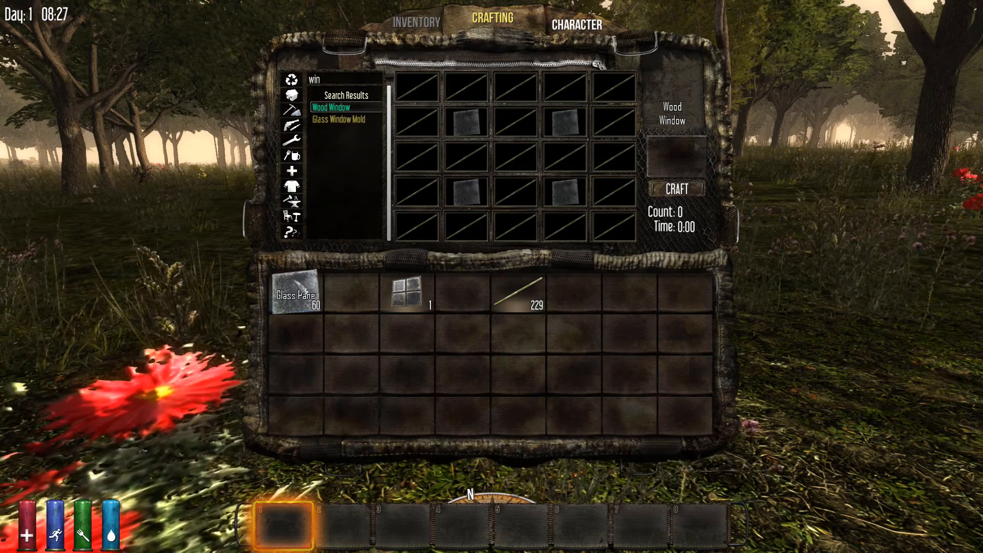
{"action": "mouse_move", "coordinate": [303, 296]}
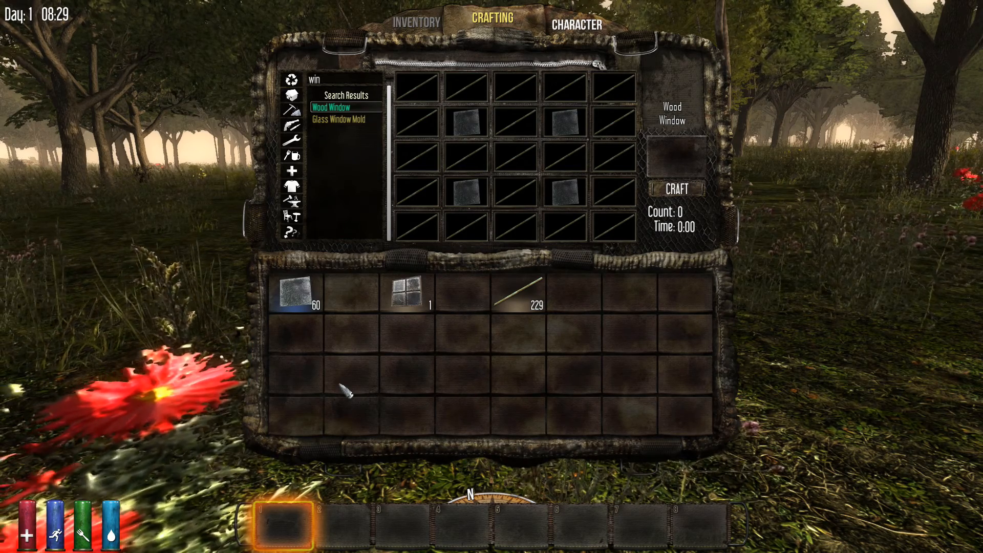
{"action": "key", "text": "Tab"}
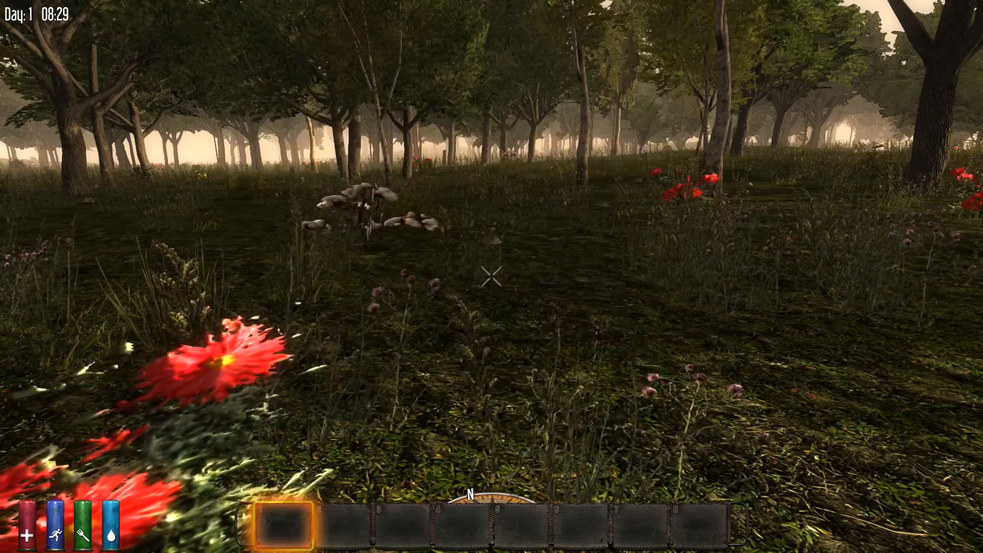
{"action": "key", "text": "s"}
{"action": "key", "text": "a"}
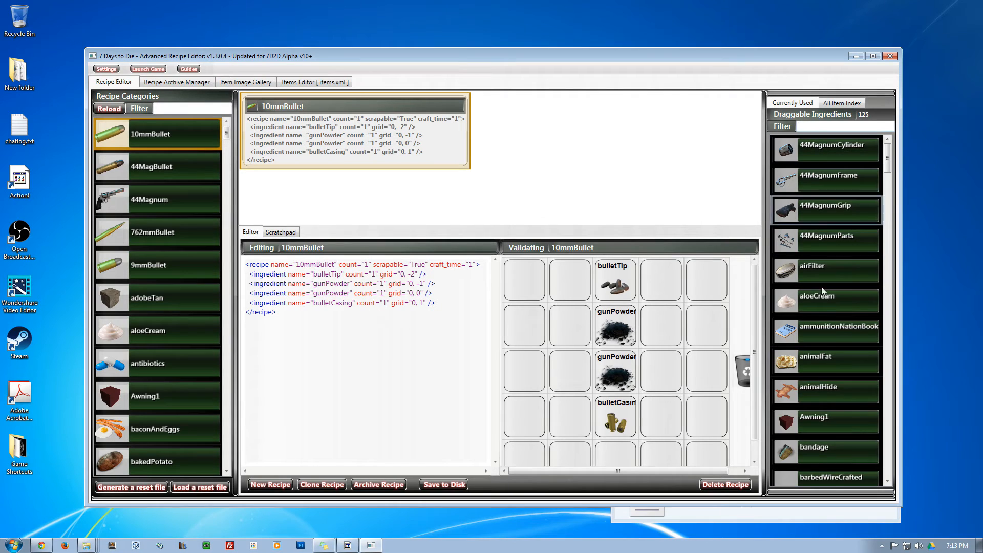
Step: Compare the list of currently used draggable ingredients with the full index of all items
{"action": "left_click", "coordinate": [838, 103]}
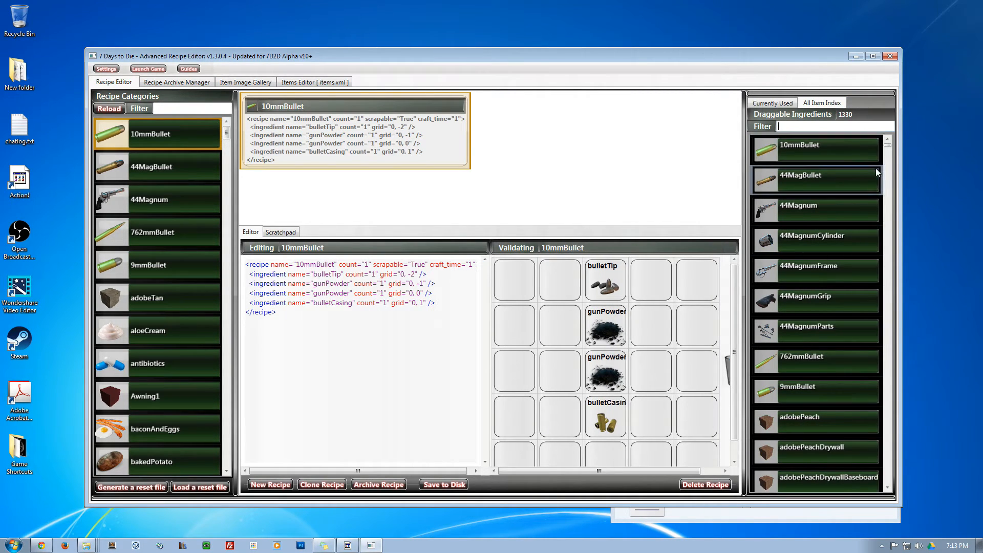
{"action": "left_click", "coordinate": [779, 104]}
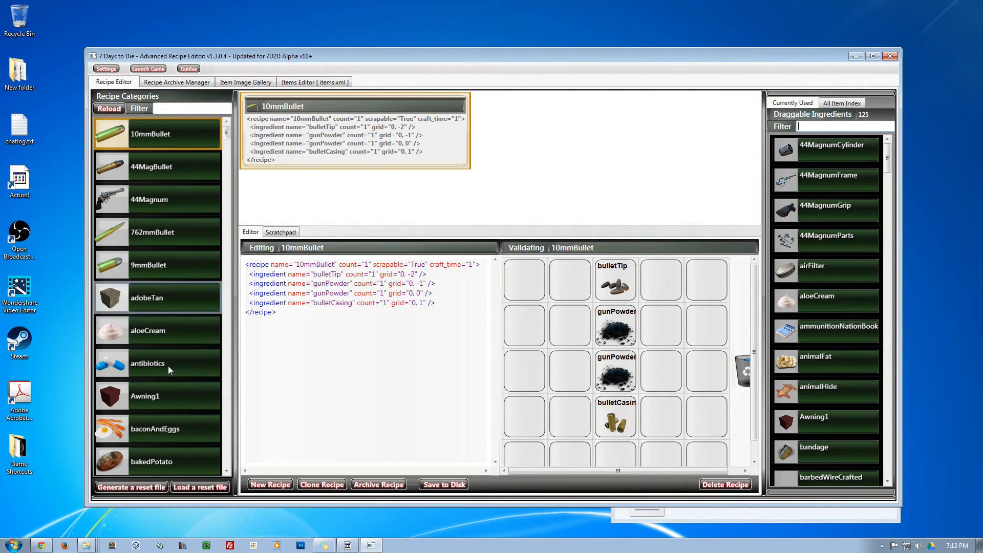
{"action": "left_click", "coordinate": [836, 104]}
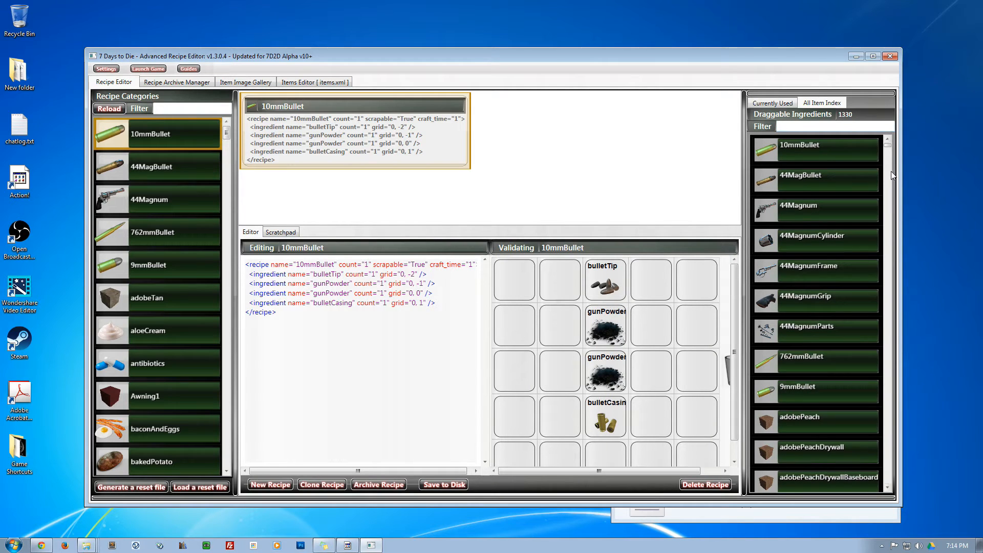
Step: Filter the recipe categories by "44" and open the 44Magnum recipe
{"action": "left_click", "coordinate": [170, 110]}
{"action": "type", "text": "44"}
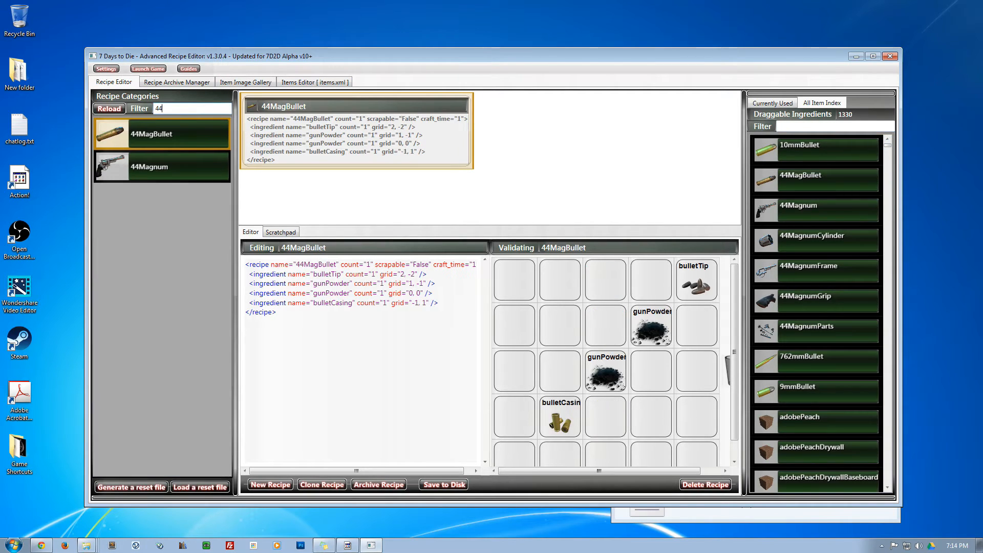
{"action": "left_click", "coordinate": [110, 170]}
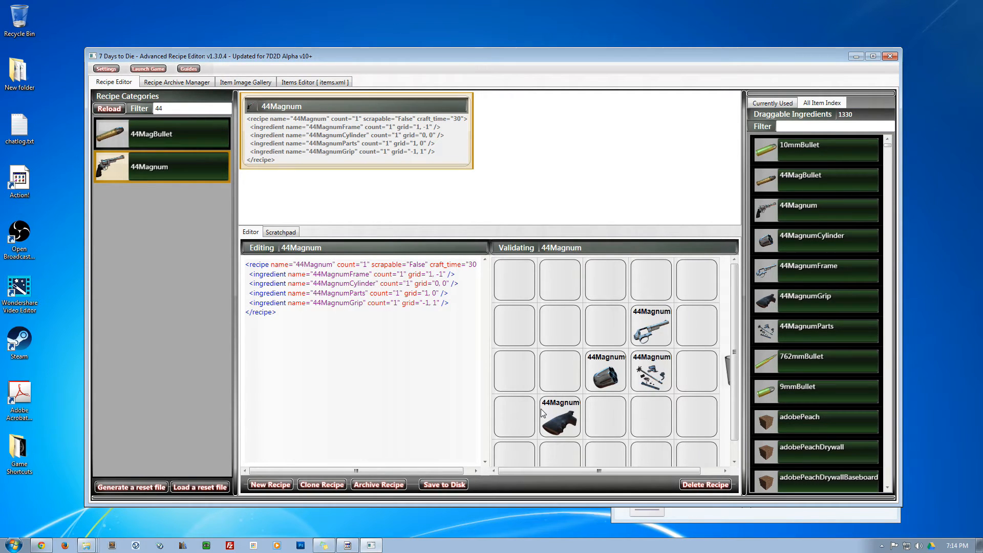
Step: Search the recipe categories for "frid" to view the fridge recipe, and clear the filter
{"action": "left_click_drag", "start_coordinate": [177, 109], "coordinate": [140, 110]}
{"action": "type", "text": "re"}
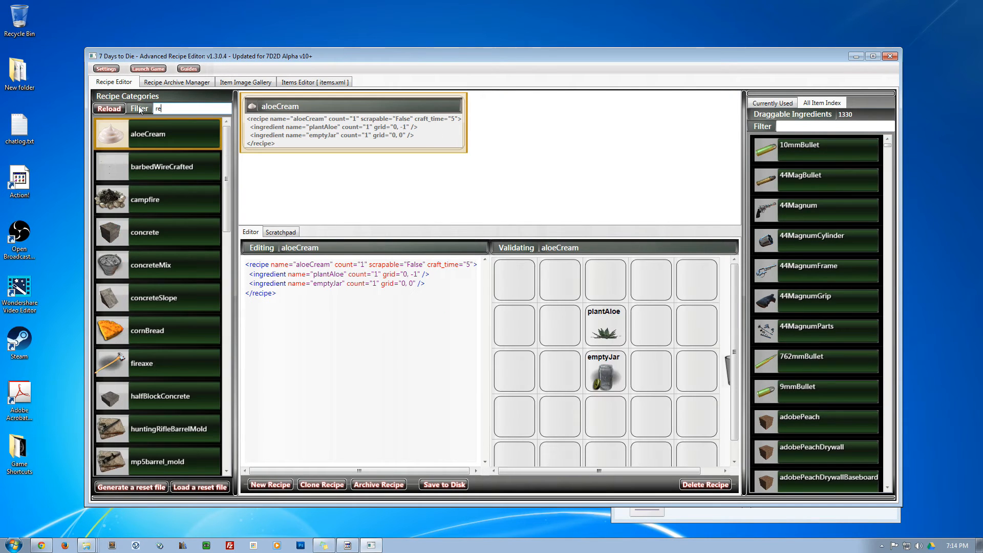
{"action": "type", "text": "f"}
{"action": "key", "text": "BackSpace"}
{"action": "key", "text": "BackSpace"}
{"action": "key", "text": "BackSpace"}
{"action": "type", "text": "frid"}
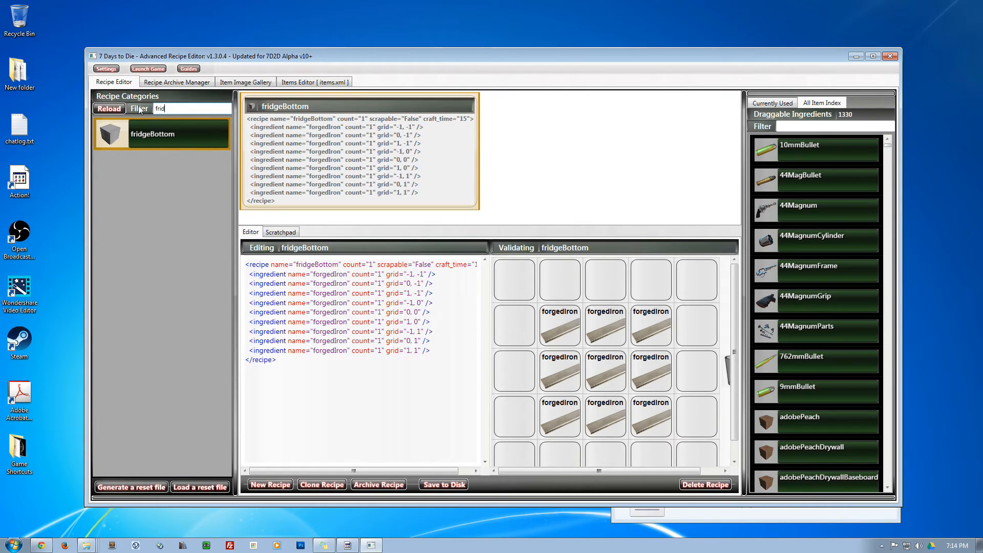
{"action": "key", "text": "BackSpace"}
{"action": "key", "text": "BackSpace"}
{"action": "key", "text": "BackSpace"}
{"action": "key", "text": "BackSpace"}
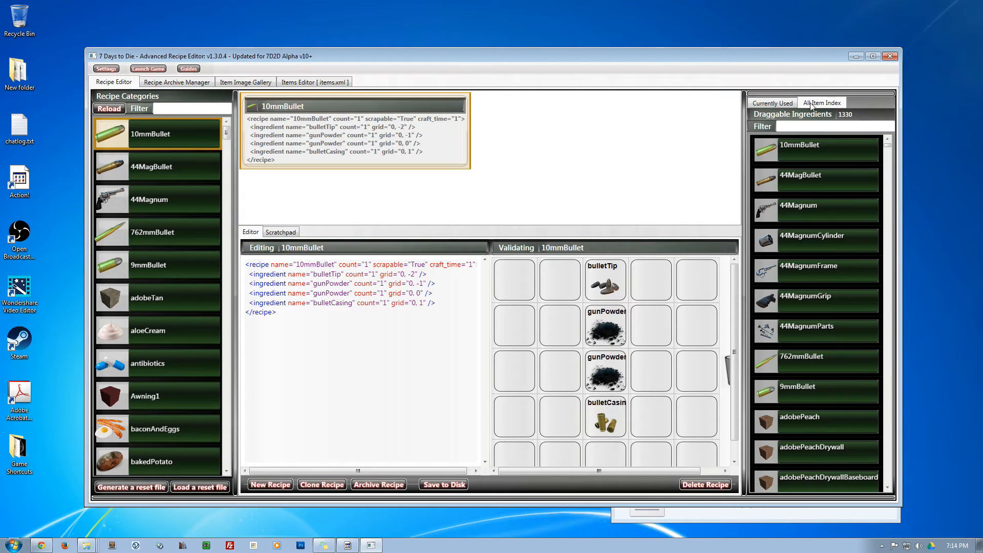
Step: Filter the full item index by "frid" and the recipe categories by "fri" to compare the fridge entries
{"action": "left_click", "coordinate": [798, 125]}
{"action": "type", "text": "frid"}
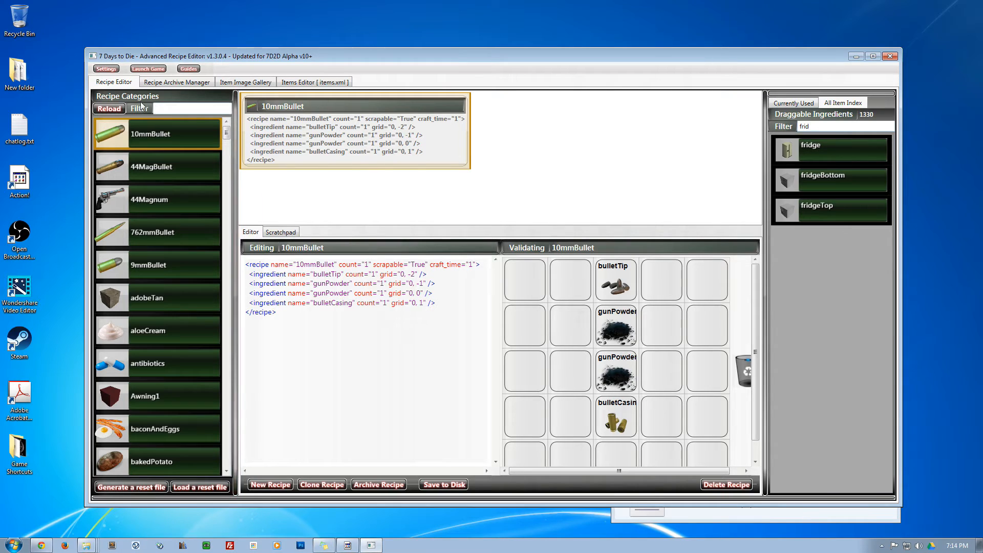
{"action": "left_click", "coordinate": [168, 109]}
{"action": "type", "text": "fr"}
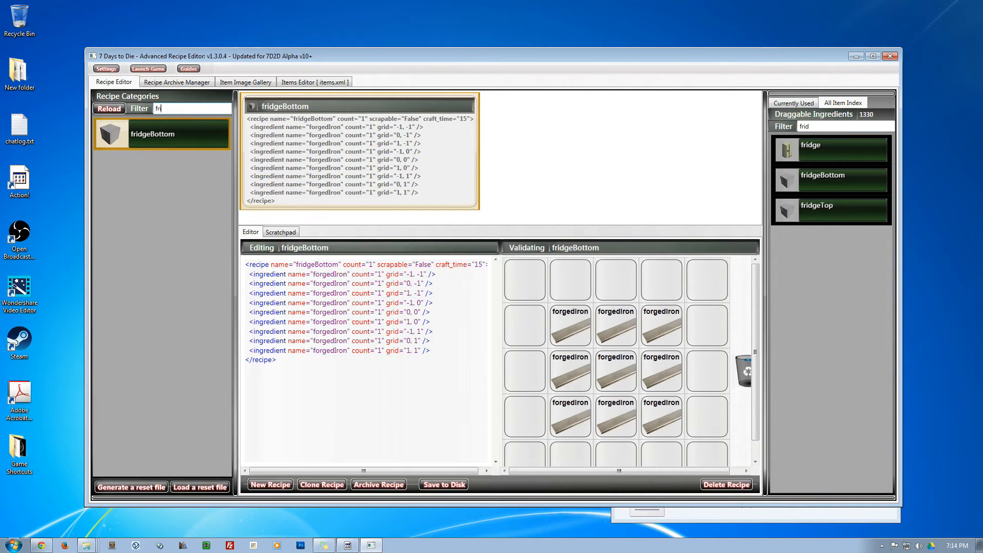
{"action": "type", "text": "i"}
Step: Create a new recipe for the fridgeTop item, finding it with the filter "fri"
{"action": "left_click", "coordinate": [268, 488]}
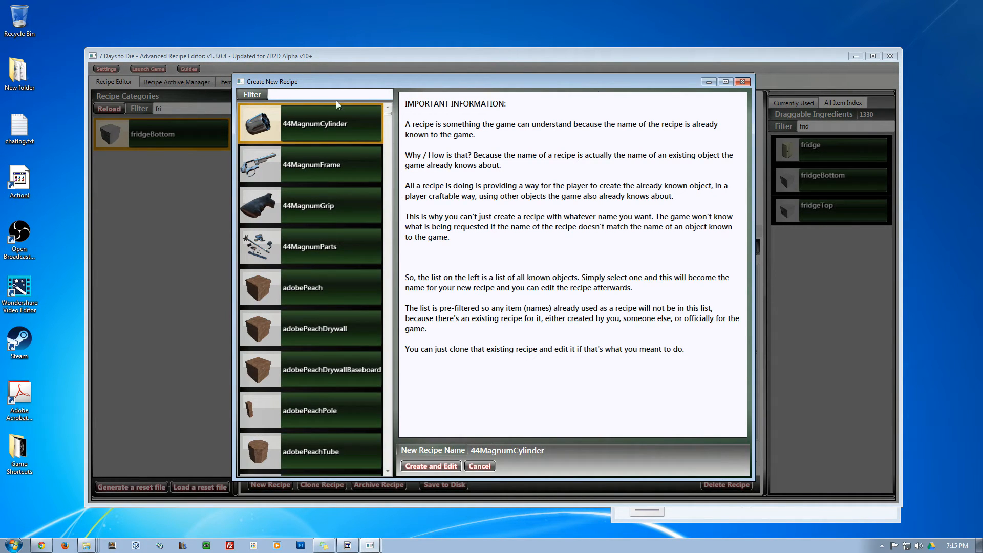
{"action": "left_click", "coordinate": [325, 97]}
{"action": "type", "text": "fri"}
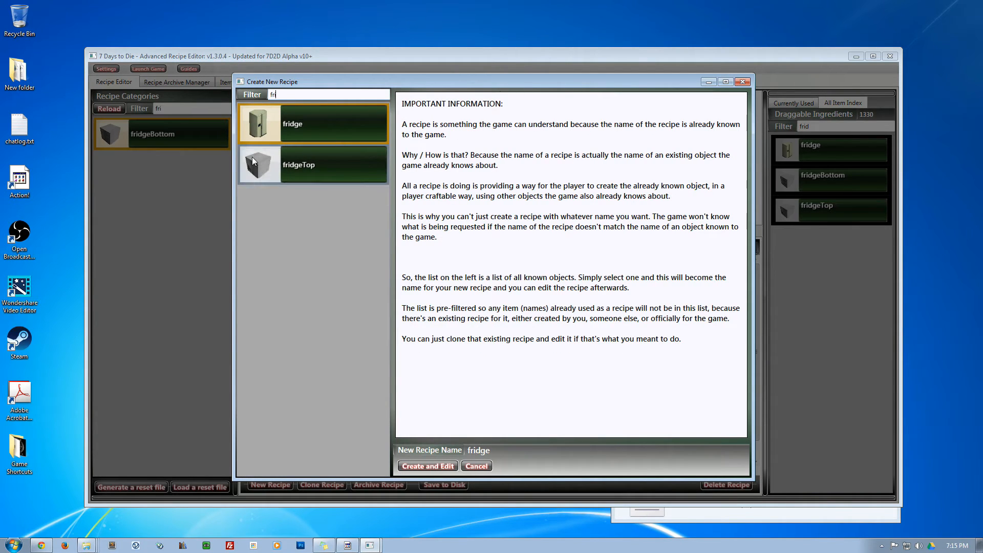
{"action": "left_click", "coordinate": [252, 156]}
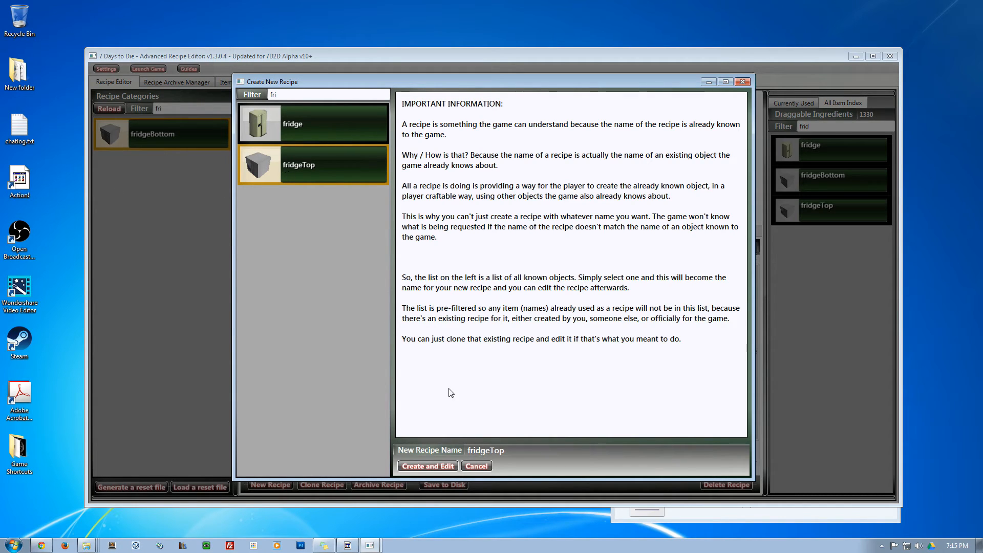
{"action": "left_click", "coordinate": [439, 466]}
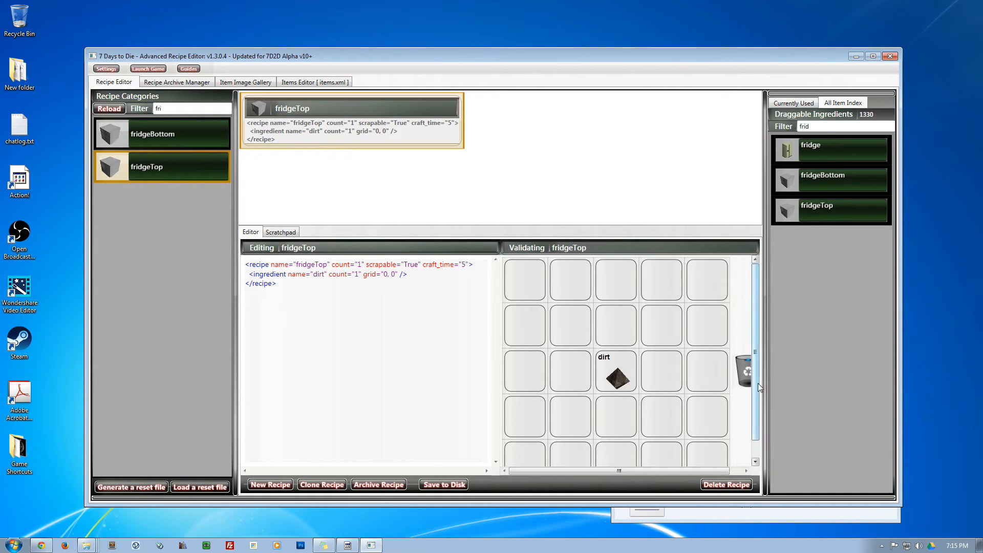
Step: Move and enlarge the editor window until the whole five-by-five crafting grid fits
{"action": "scroll", "coordinate": [751, 407], "scroll_direction": "down", "scroll_amount": 1}
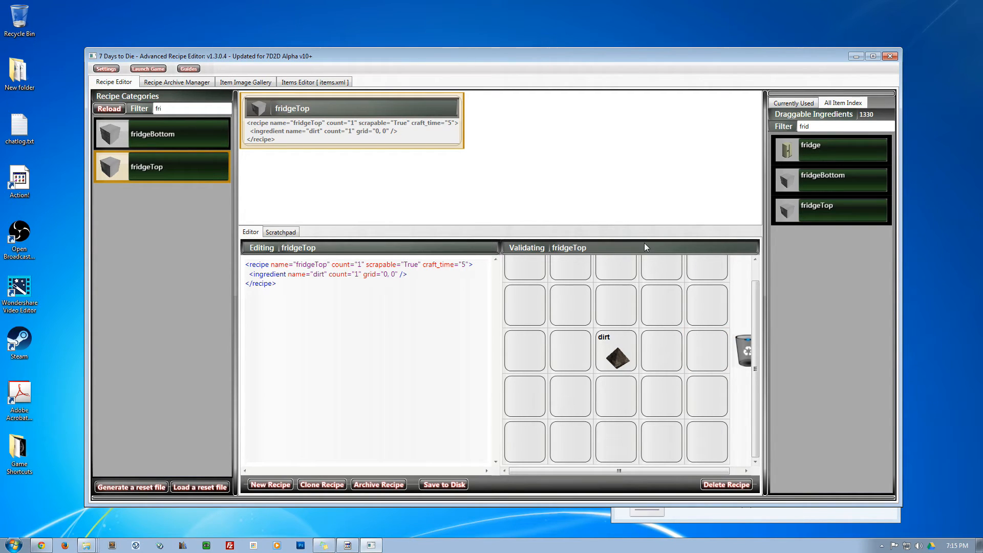
{"action": "left_click_drag", "start_coordinate": [554, 59], "coordinate": [504, 42]}
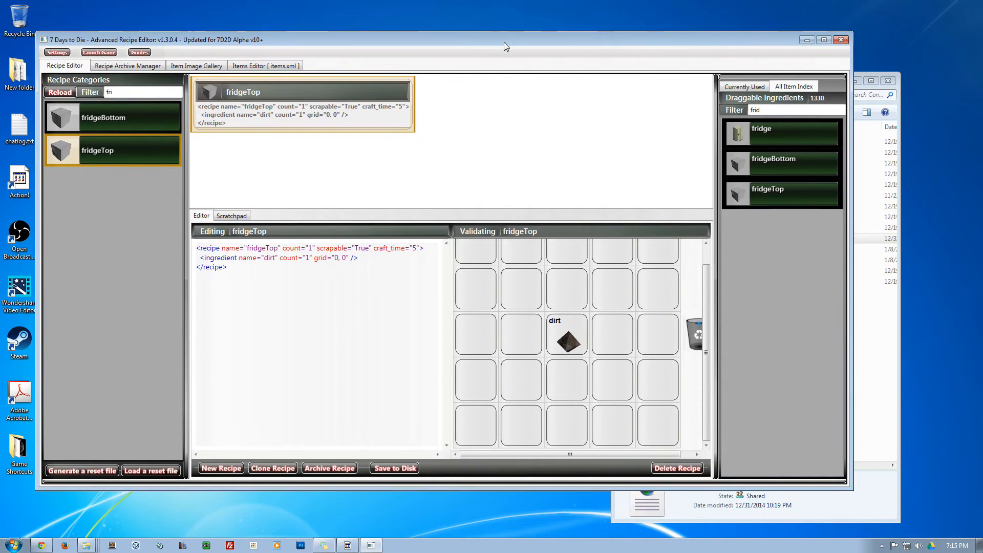
{"action": "left_click_drag", "start_coordinate": [852, 489], "coordinate": [917, 527]}
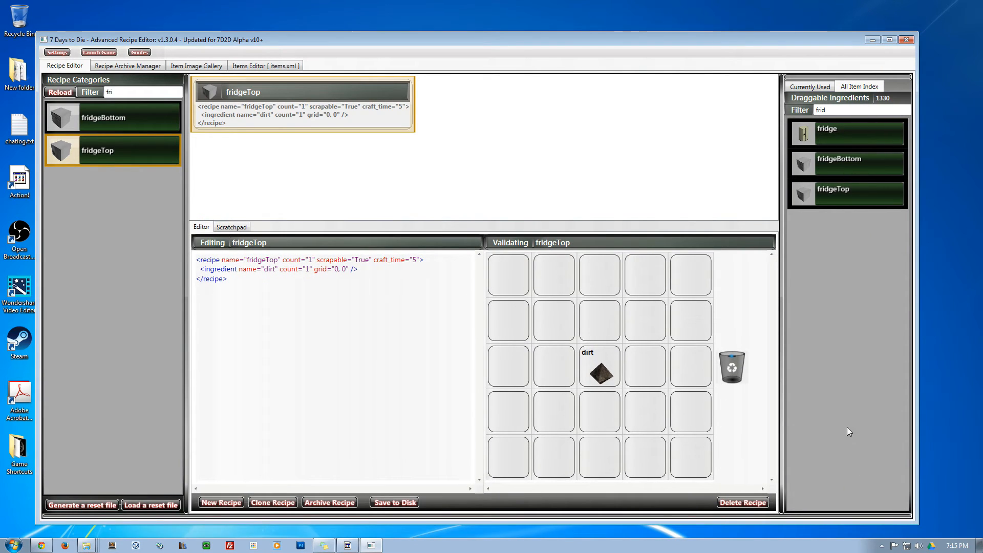
Step: Find the cooler in the full item index and replace the dirt in the grid's center cell with it
{"action": "left_click", "coordinate": [812, 88]}
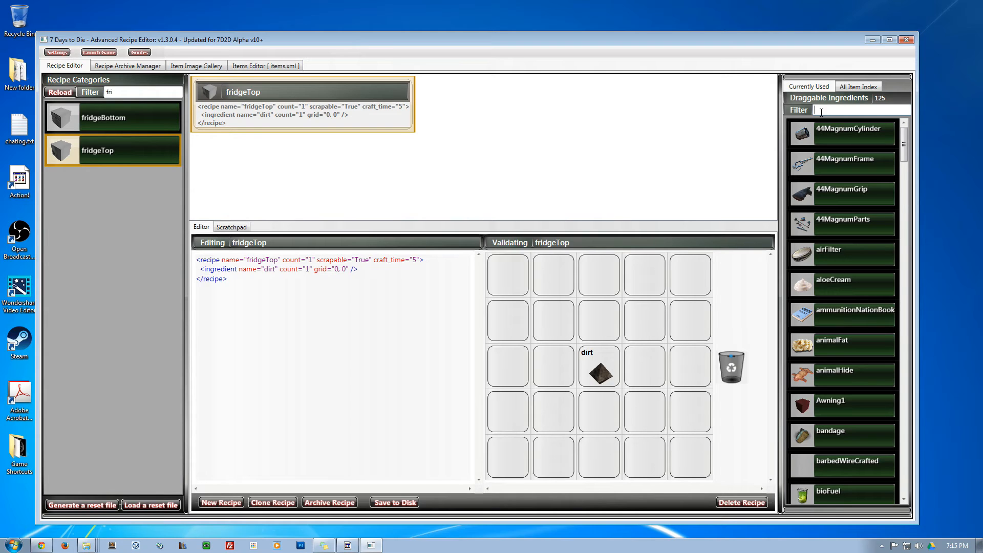
{"action": "left_click", "coordinate": [843, 88]}
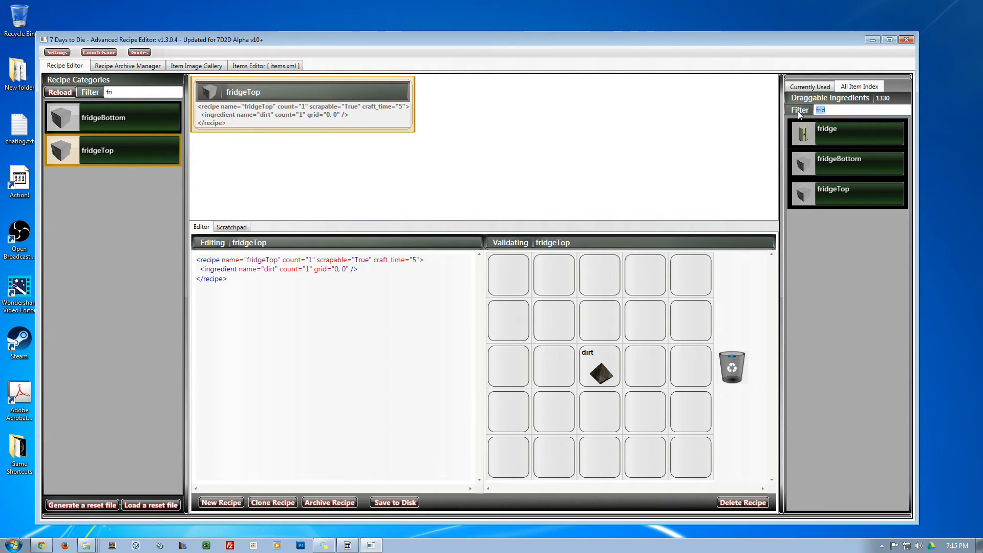
{"action": "type", "text": "cool"}
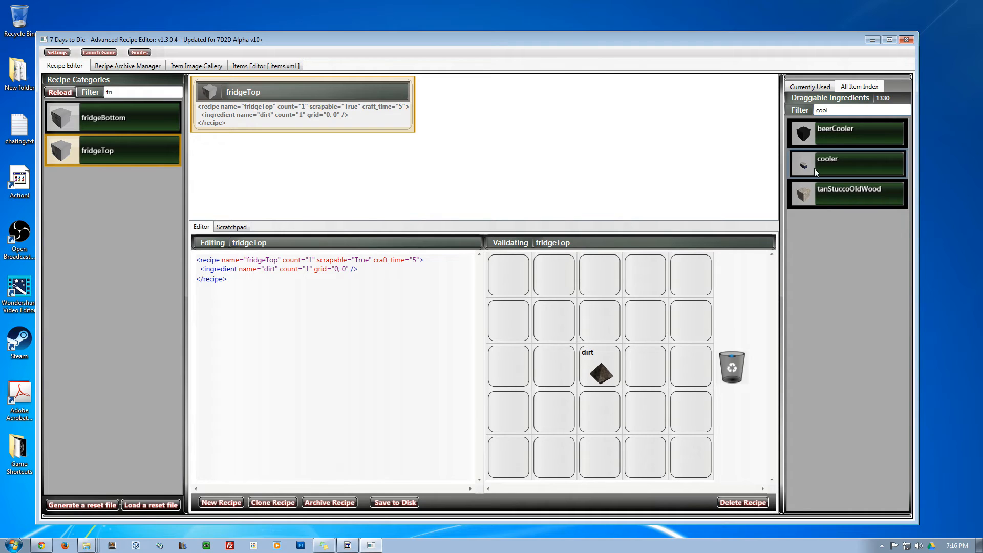
{"action": "left_click_drag", "start_coordinate": [806, 168], "coordinate": [601, 369]}
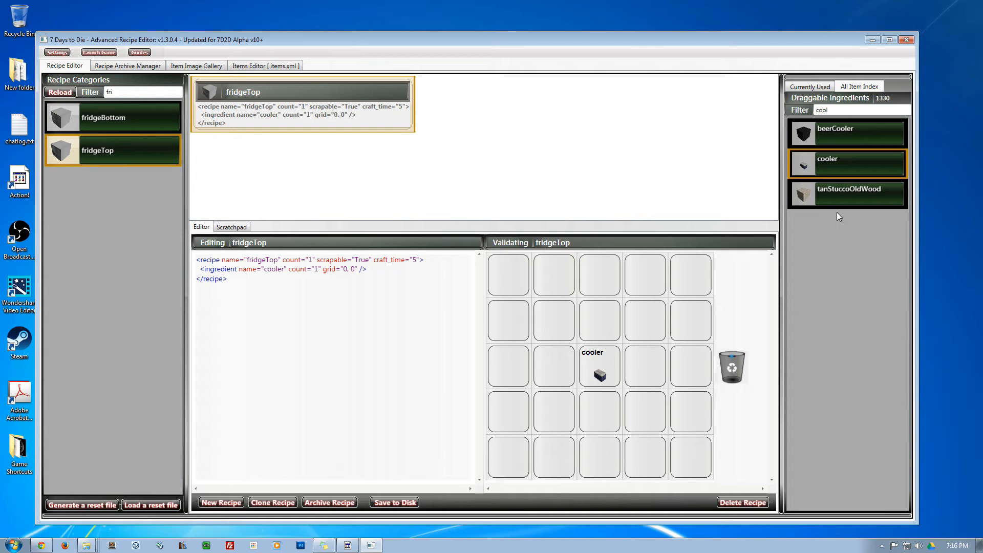
Step: Surround the cooler with one forgedIron in each of the eight neighbouring grid cells, using the currently used ingredients
{"action": "key", "text": "BackSpace"}
{"action": "key", "text": "BackSpace"}
{"action": "key", "text": "BackSpace"}
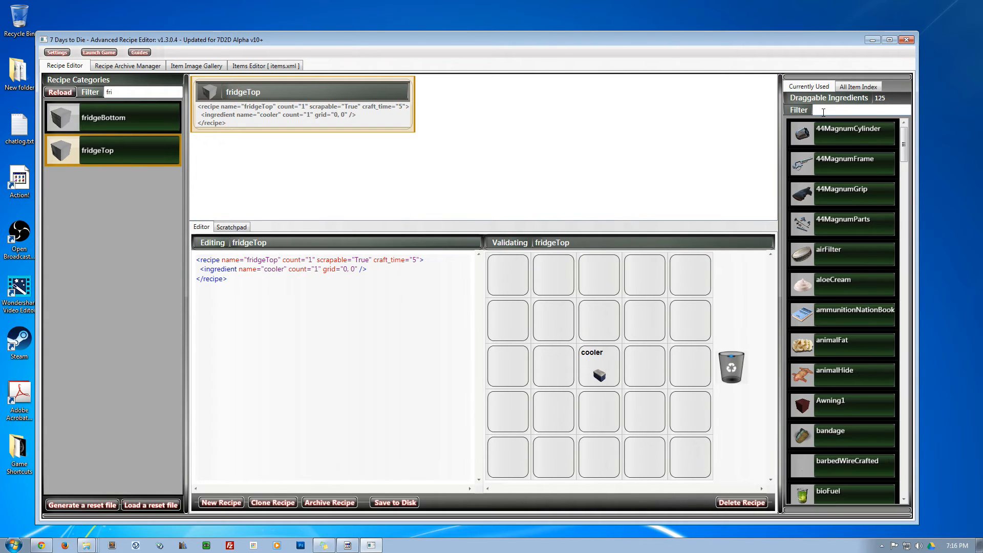
{"action": "type", "text": "for"}
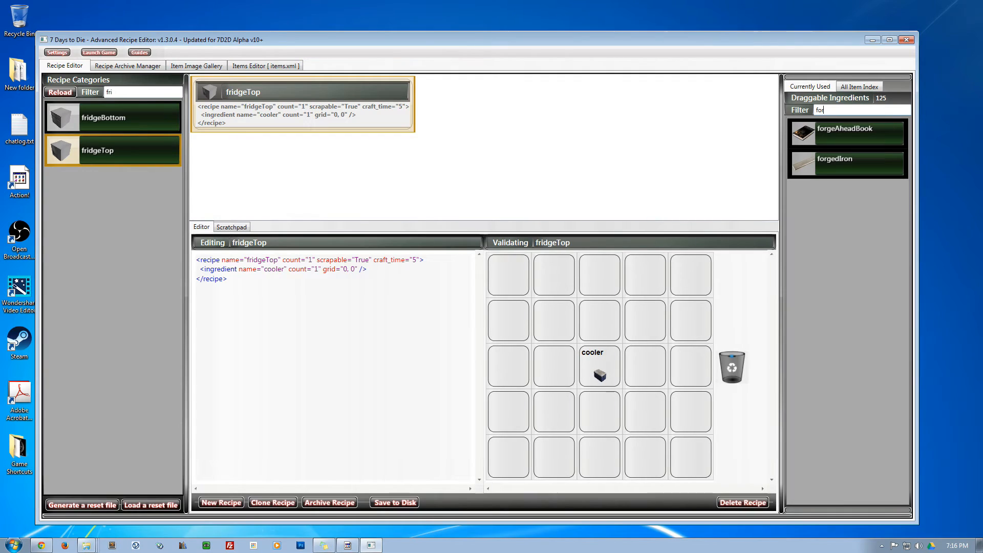
{"action": "left_click_drag", "start_coordinate": [807, 161], "coordinate": [554, 321]}
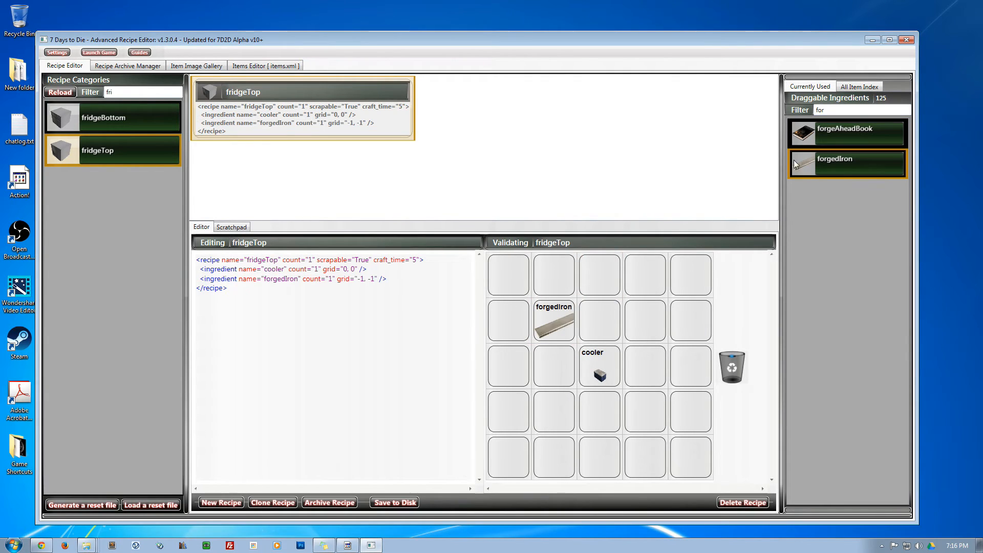
{"action": "left_click_drag", "start_coordinate": [714, 224], "coordinate": [614, 307]}
{"action": "left_click_drag", "start_coordinate": [809, 162], "coordinate": [663, 302]}
{"action": "left_click_drag", "start_coordinate": [807, 162], "coordinate": [646, 361]}
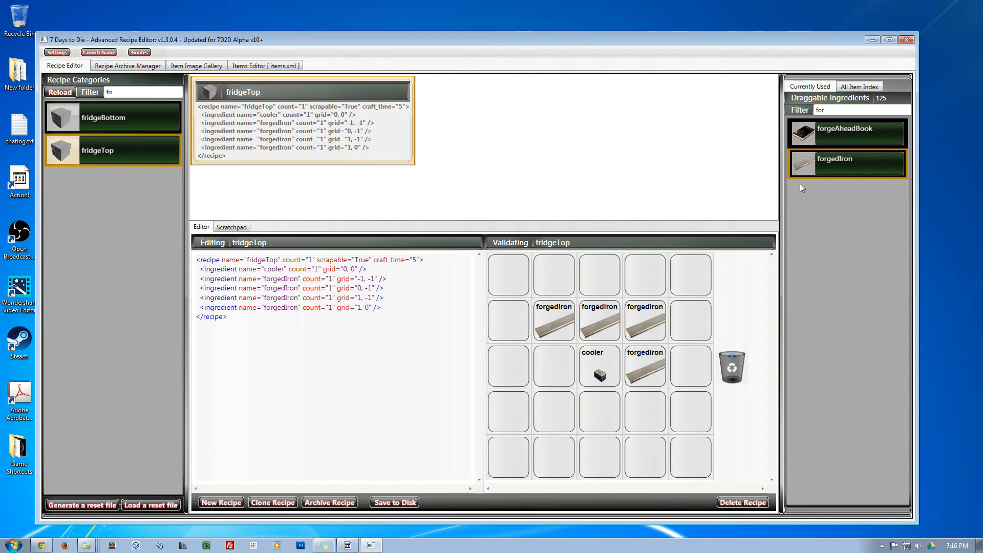
{"action": "left_click_drag", "start_coordinate": [703, 296], "coordinate": [647, 408]}
{"action": "left_click_drag", "start_coordinate": [799, 172], "coordinate": [601, 385]}
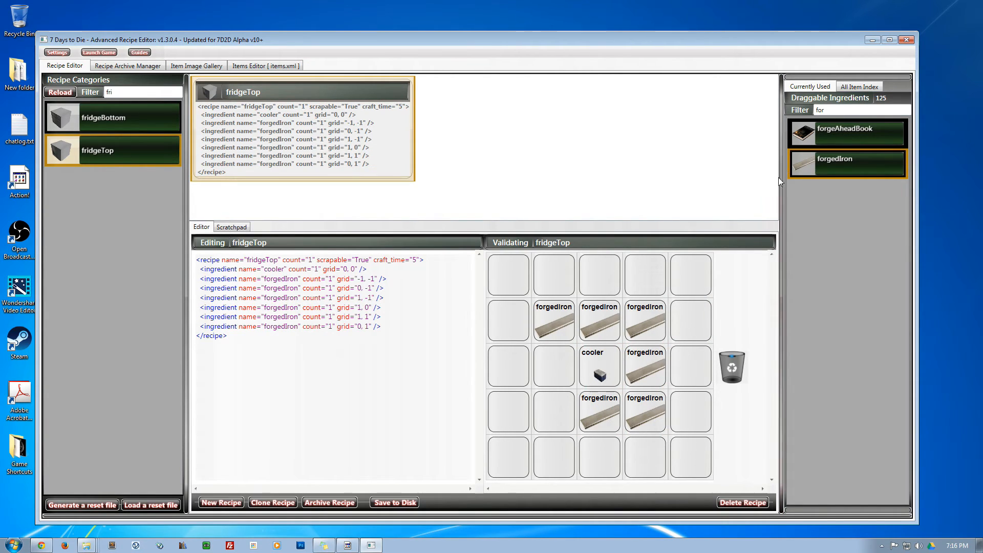
{"action": "left_click_drag", "start_coordinate": [805, 163], "coordinate": [567, 417]}
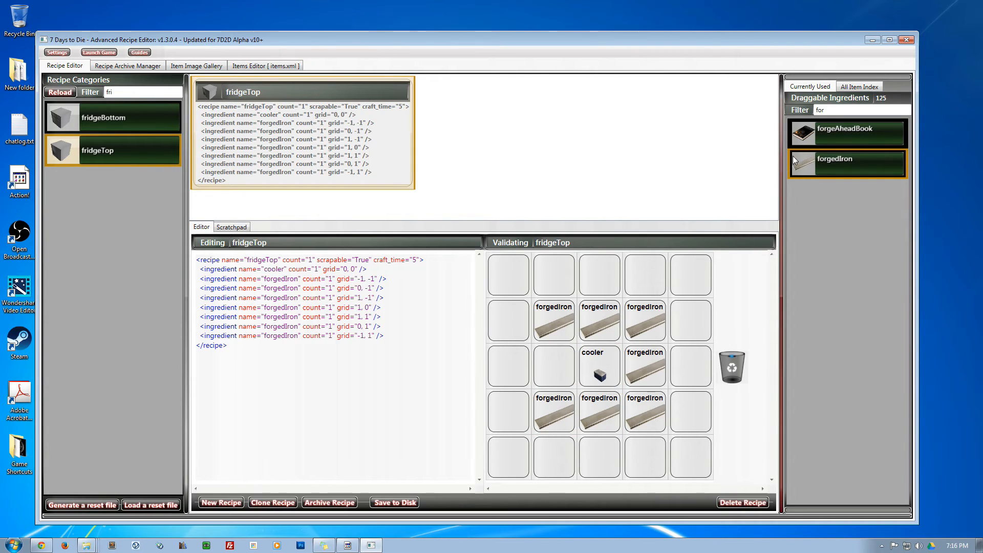
{"action": "left_click_drag", "start_coordinate": [793, 169], "coordinate": [561, 361]}
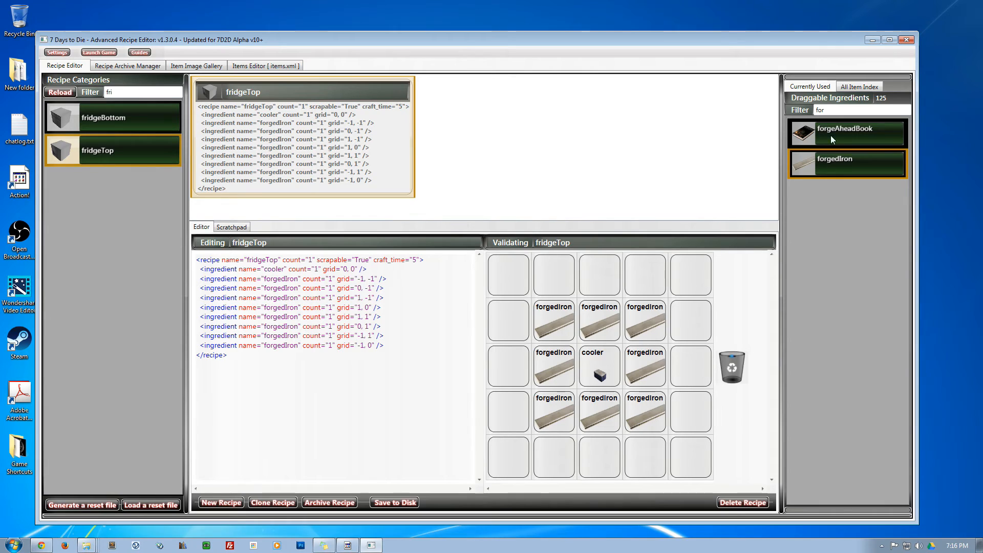
Step: Add single sticks in the three middle rows of the grid's left column and save the fridgeTop recipe to disk
{"action": "double_click", "coordinate": [833, 108]}
{"action": "type", "text": "stick"}
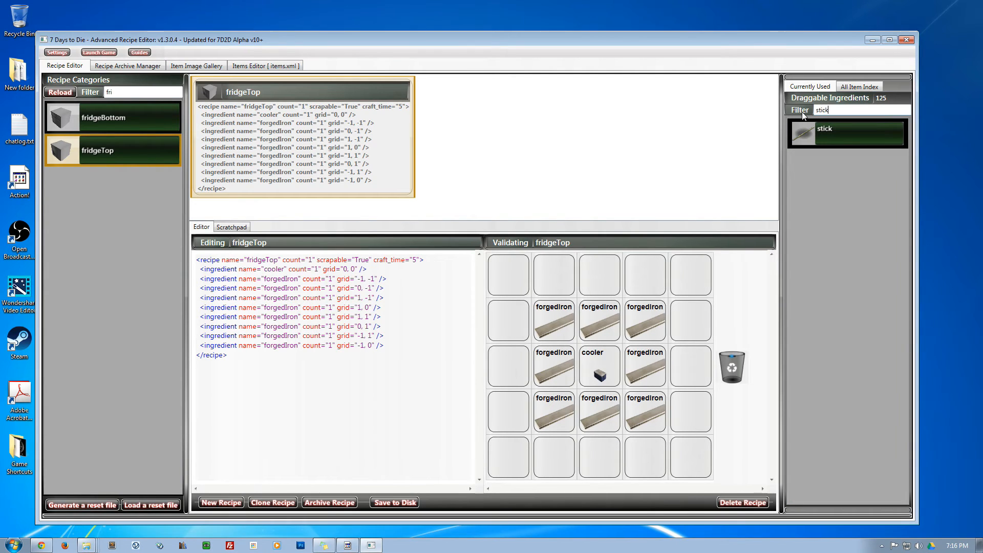
{"action": "left_click_drag", "start_coordinate": [789, 123], "coordinate": [511, 365]}
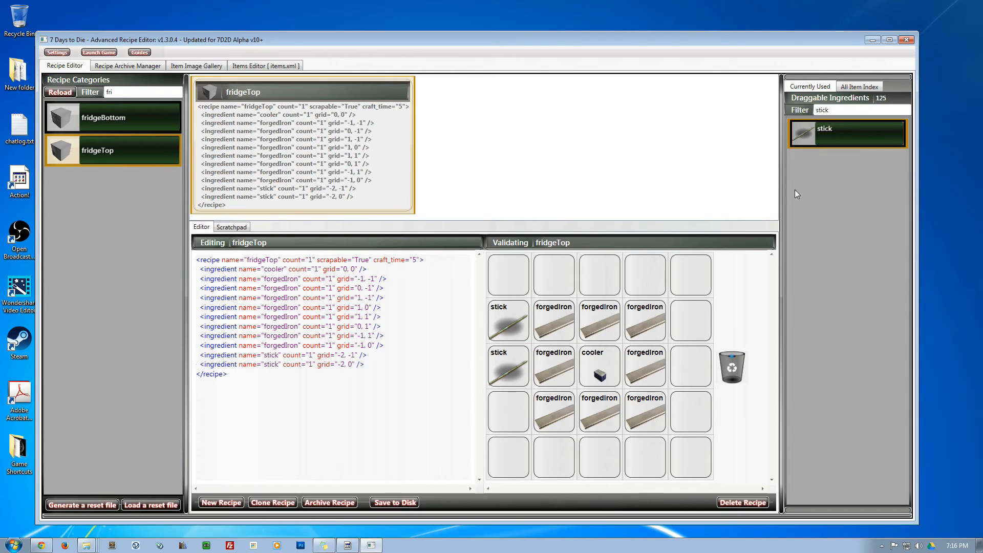
{"action": "left_click_drag", "start_coordinate": [808, 136], "coordinate": [509, 409]}
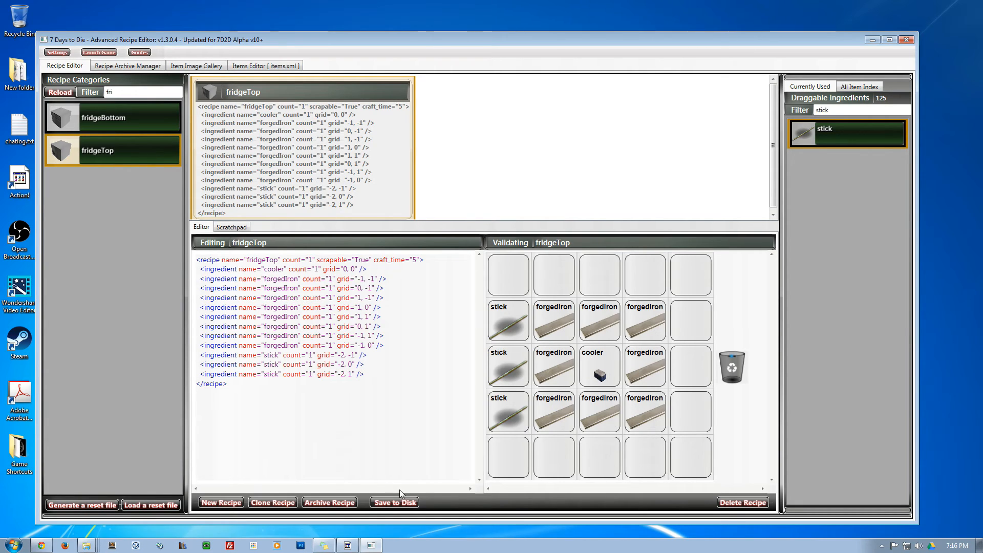
{"action": "left_click", "coordinate": [399, 507]}
Step: Filter the items collection in the Items Editor by "bot" and examine the bottledWater definition
{"action": "left_click", "coordinate": [260, 67]}
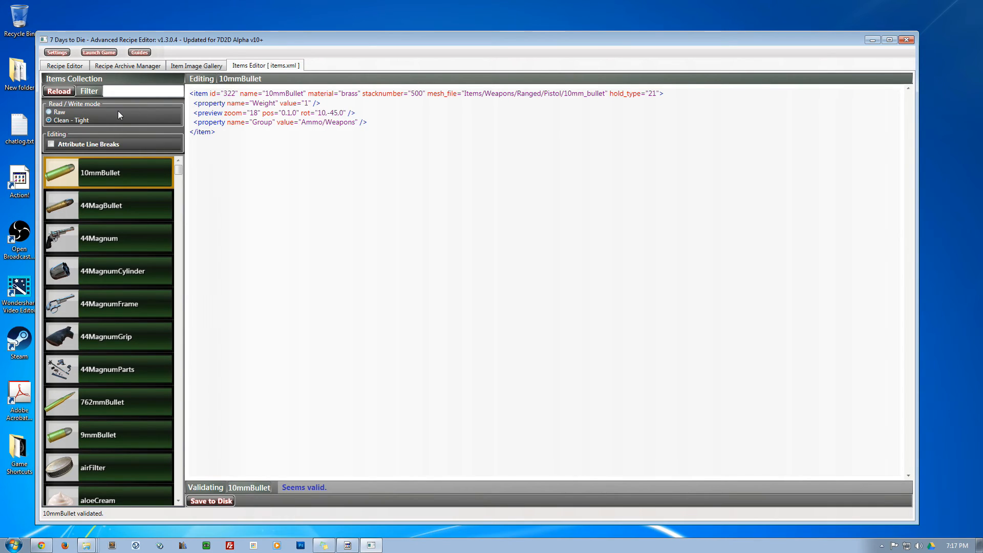
{"action": "left_click", "coordinate": [118, 92]}
{"action": "left_click", "coordinate": [118, 92]}
{"action": "type", "text": "bot"}
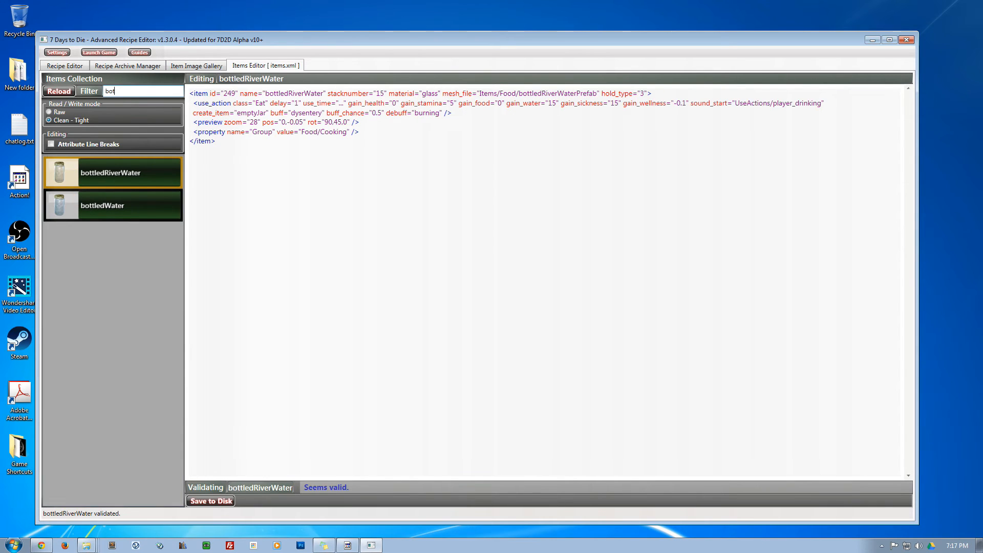
{"action": "left_click", "coordinate": [97, 211]}
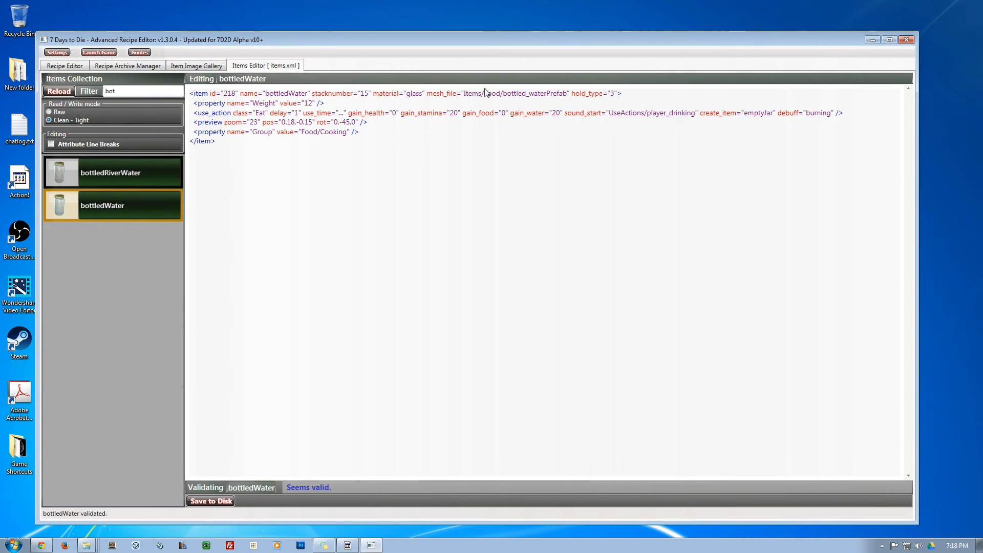
Step: Rearrange the windows to view the game's Data\Config folder behind the recipe editor
{"action": "left_click_drag", "start_coordinate": [716, 39], "coordinate": [736, 383]}
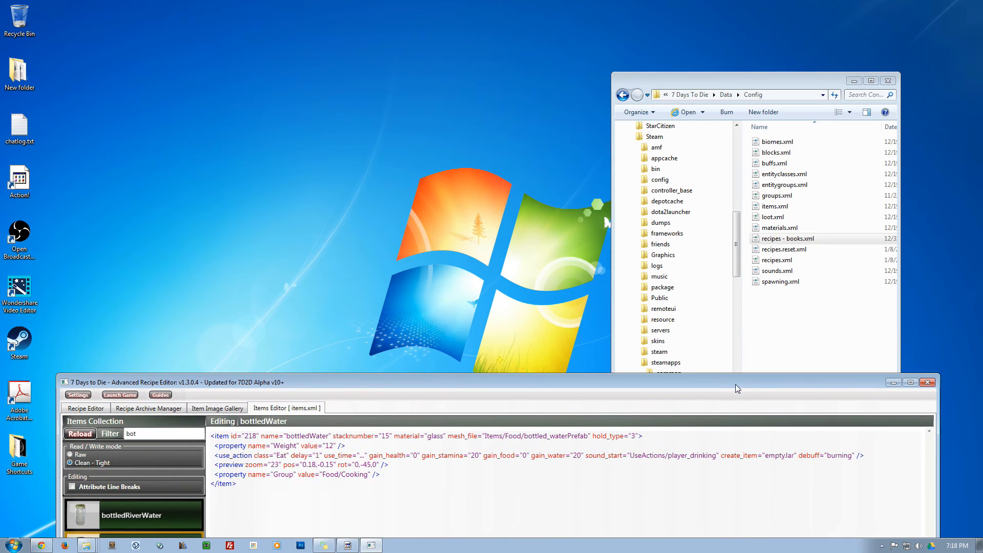
{"action": "left_click_drag", "start_coordinate": [732, 84], "coordinate": [719, 49]}
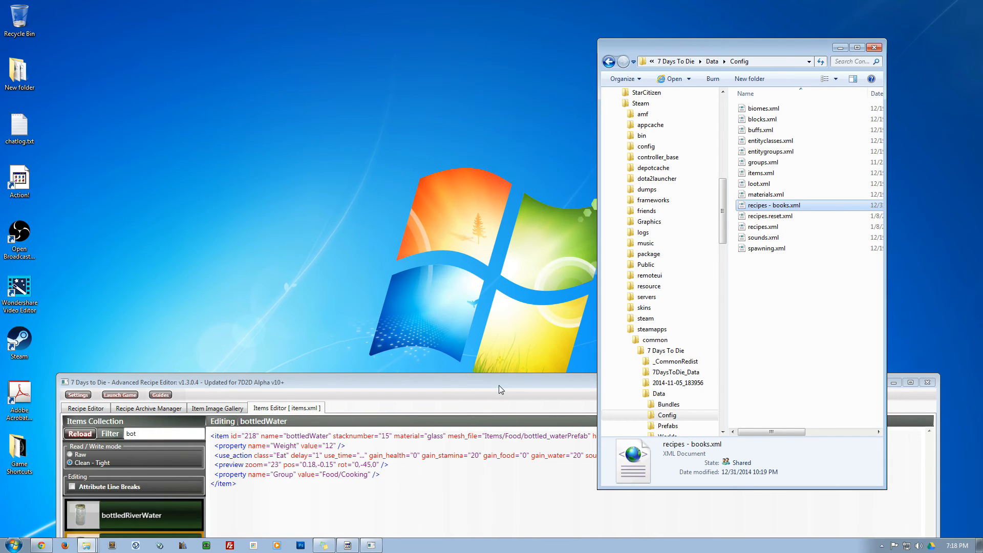
{"action": "left_click_drag", "start_coordinate": [499, 385], "coordinate": [499, 54]}
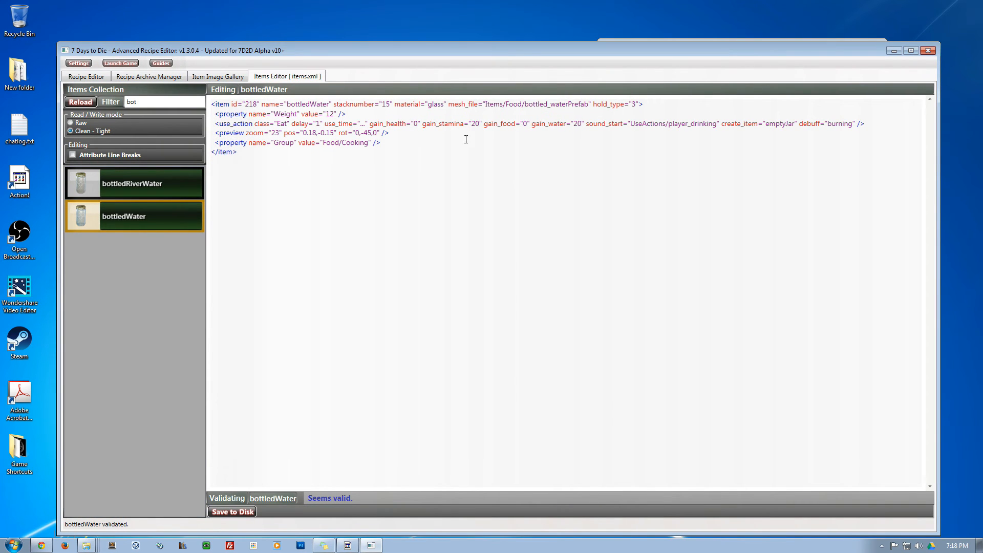
Step: Return to the fridgeTop recipe, save it to disk, and close the Advanced Recipe Editor
{"action": "left_click", "coordinate": [77, 77]}
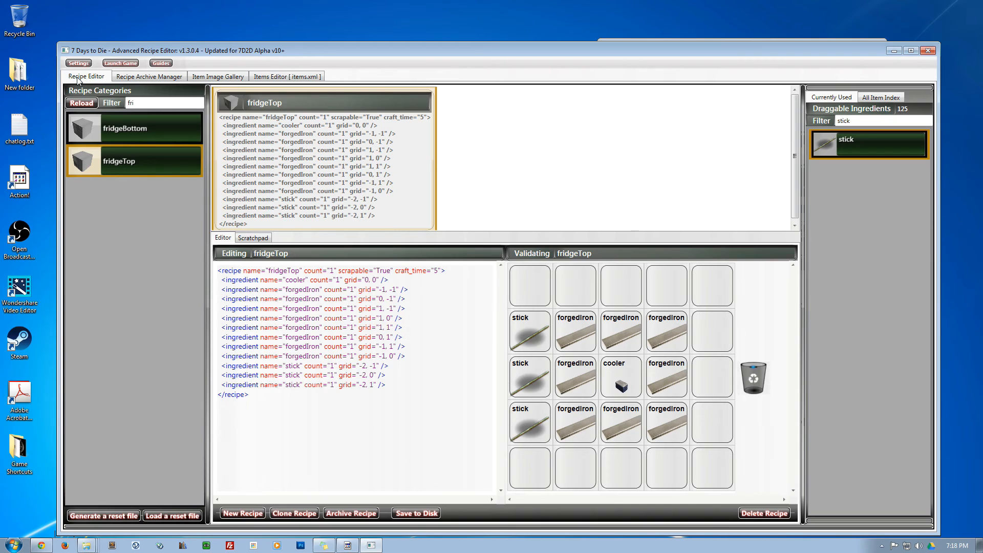
{"action": "left_click", "coordinate": [416, 514]}
{"action": "left_click", "coordinate": [926, 50]}
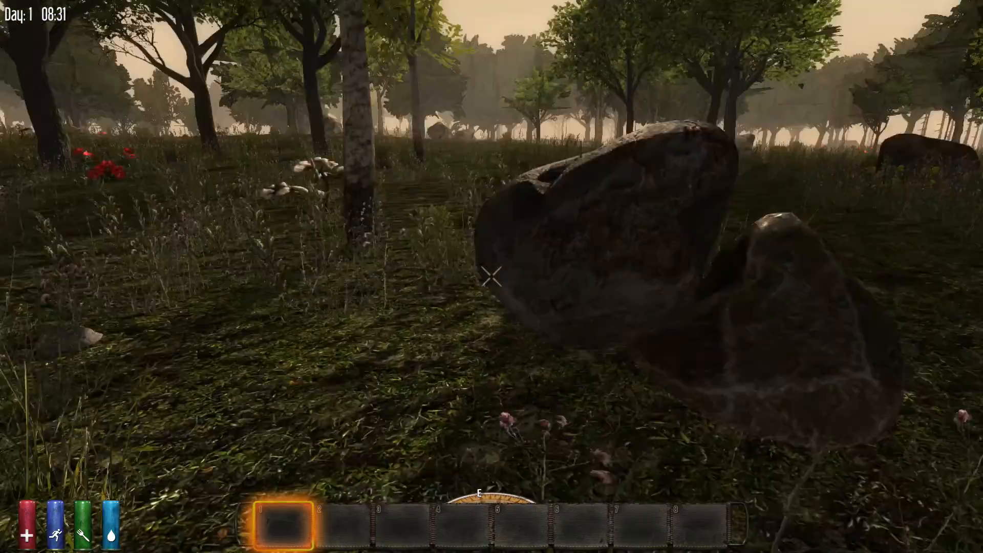
Step: In 7 Days To Die, search the creative inventory for "cool" and place a single cooler in the second toolbelt slot
{"action": "key", "text": "w"}
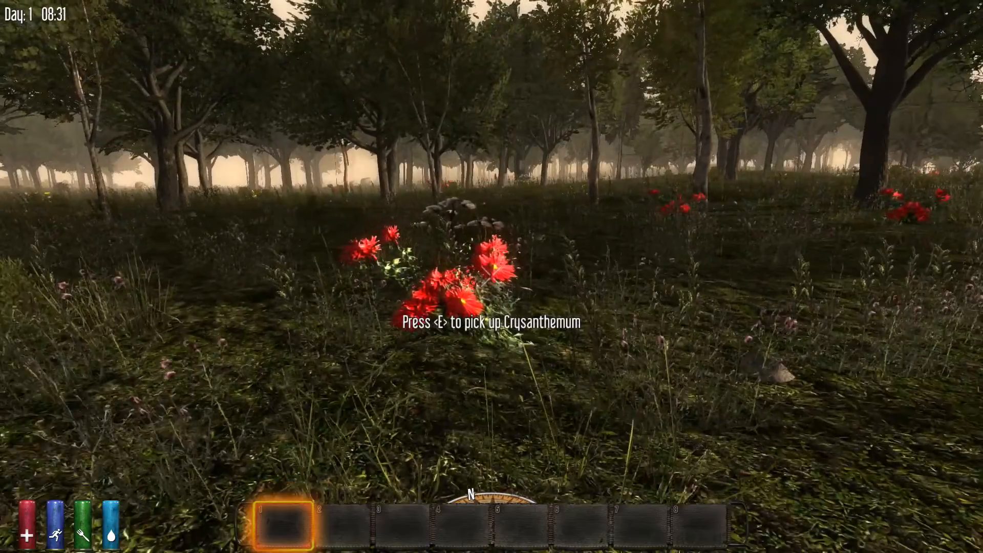
{"action": "key", "text": "s"}
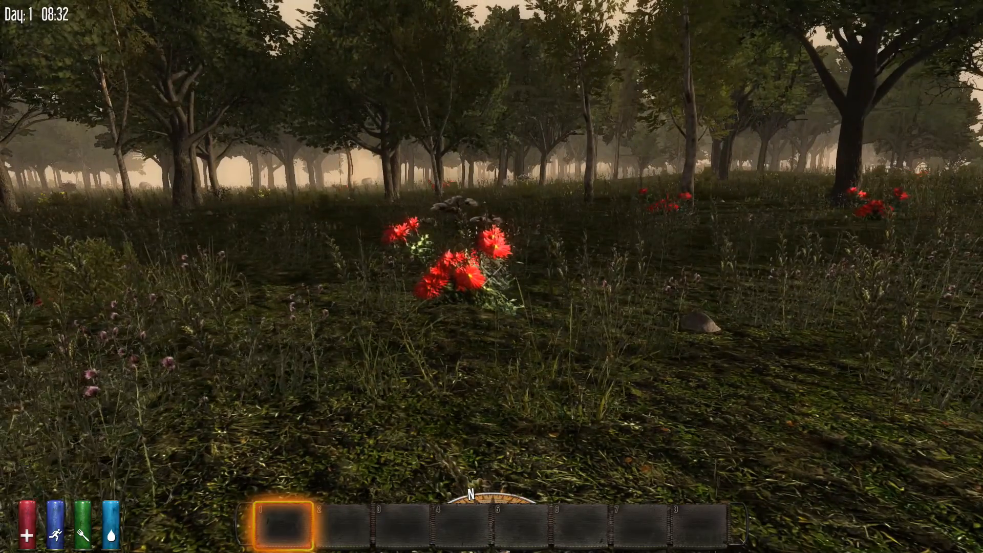
{"action": "type", "text": "u"}
{"action": "type", "text": "cool"}
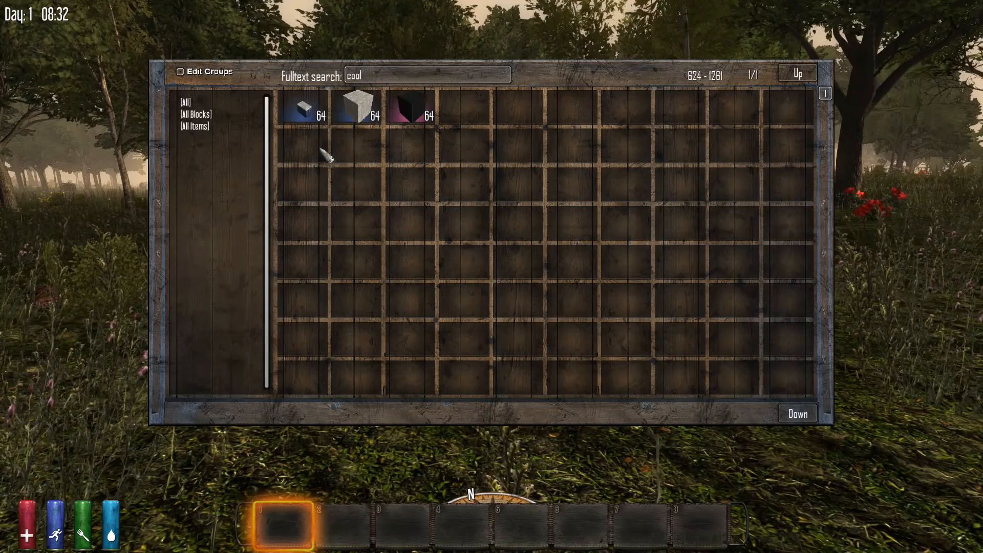
{"action": "left_click", "coordinate": [305, 110]}
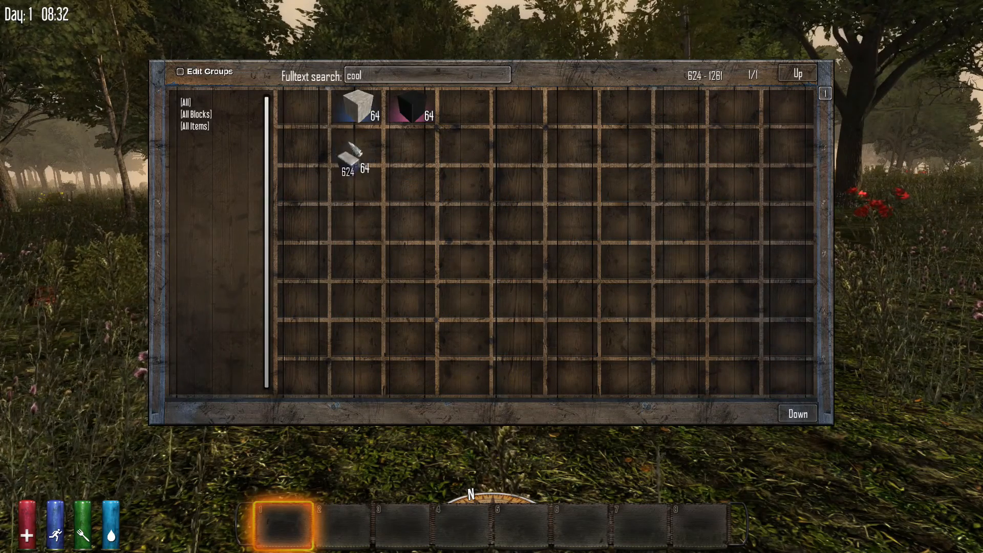
{"action": "right_click", "coordinate": [358, 183]}
{"action": "left_click", "coordinate": [357, 146]}
{"action": "left_click", "coordinate": [359, 187]}
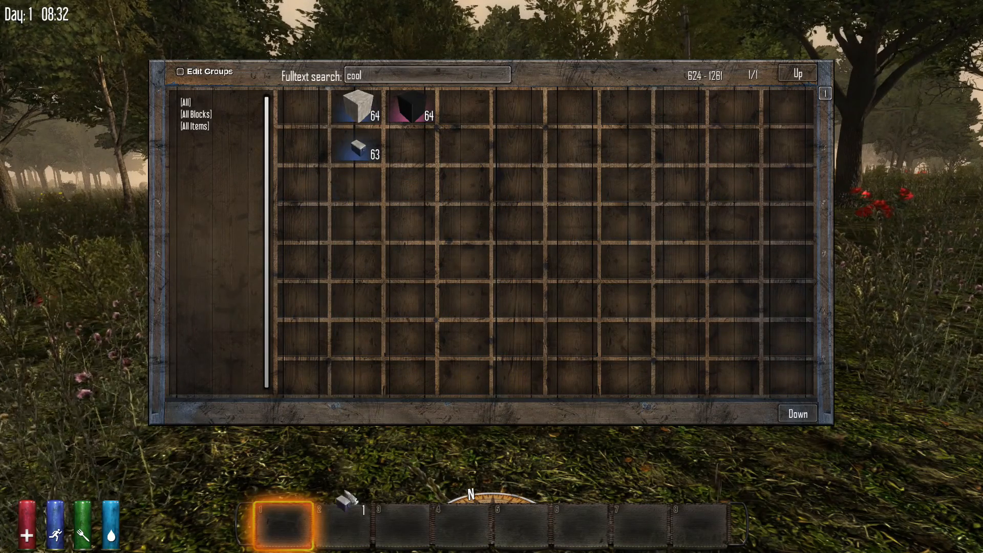
{"action": "left_click", "coordinate": [343, 519]}
Step: Search the creative inventory for "forg" and transfer the stack of 64 Forged Iron to the toolbelt
{"action": "left_click", "coordinate": [409, 108]}
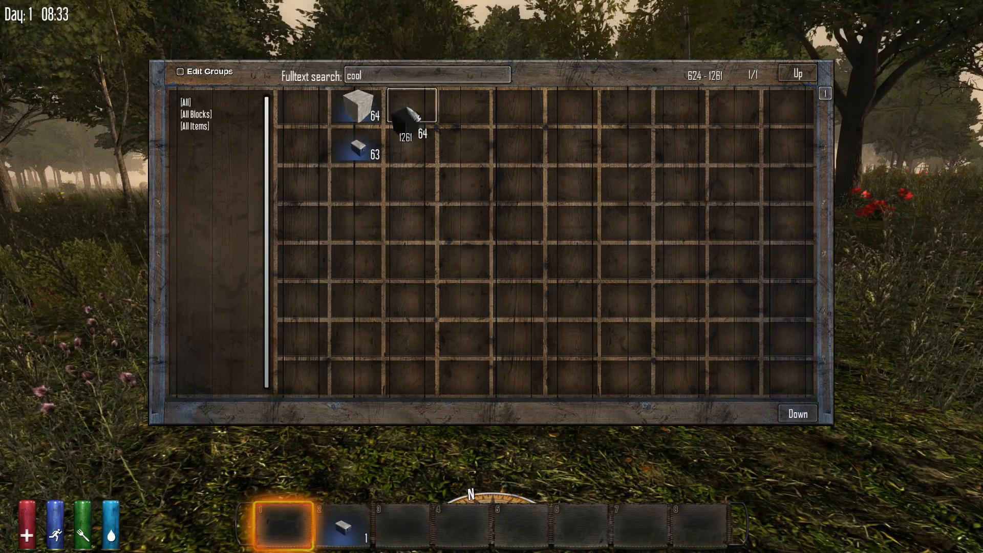
{"action": "left_click", "coordinate": [408, 106]}
{"action": "left_click", "coordinate": [378, 78]}
{"action": "type", "text": "fo"}
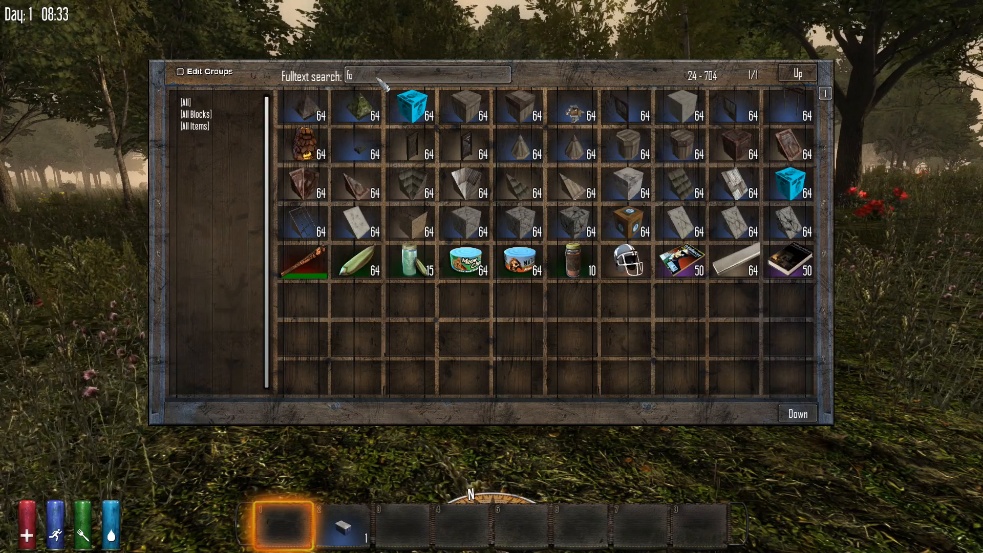
{"action": "type", "text": "rg"}
{"action": "left_click", "coordinate": [419, 114], "text": "shift"}
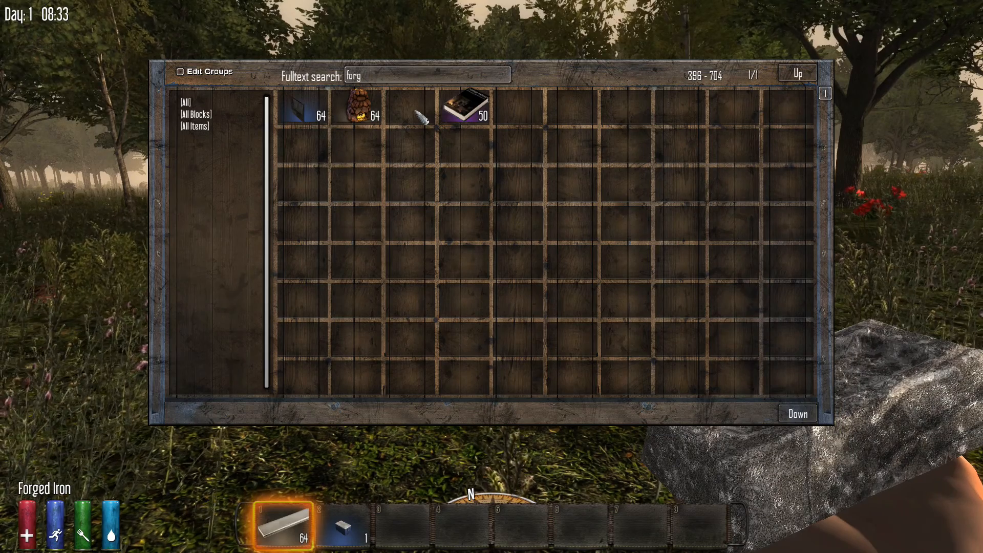
Step: Search the crafting recipes for "fri" and load the fridgeTop recipe into the crafting grid
{"action": "key", "text": "Tab"}
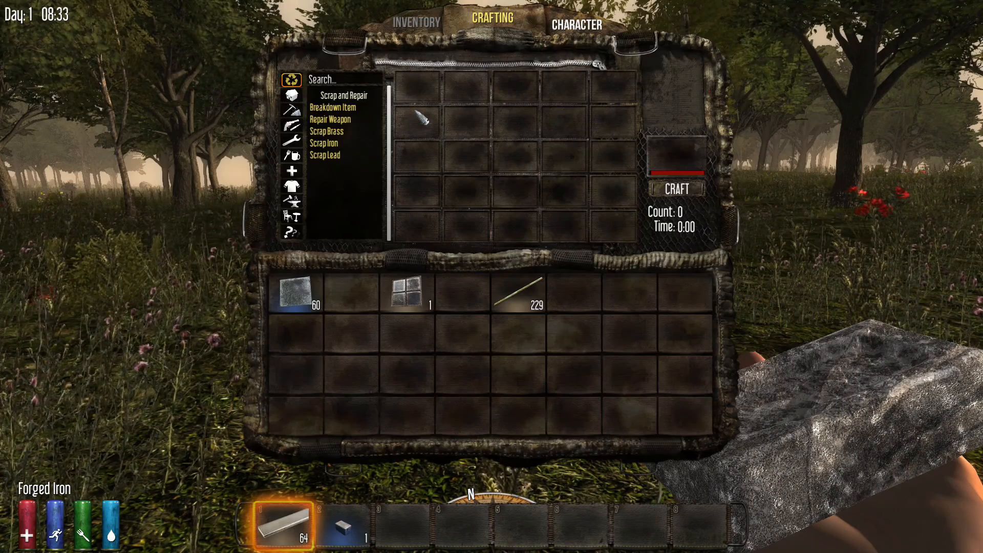
{"action": "left_click", "coordinate": [336, 83]}
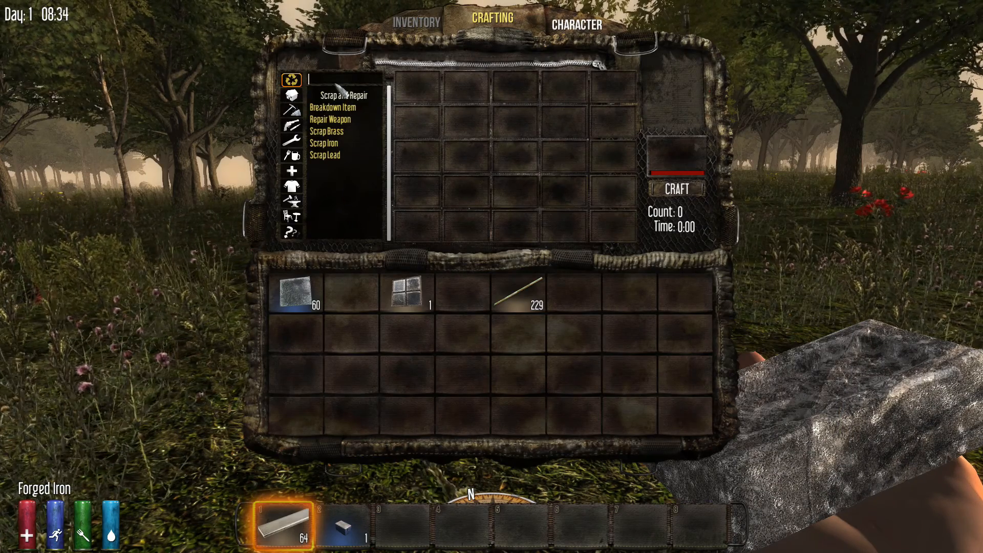
{"action": "type", "text": "fr"}
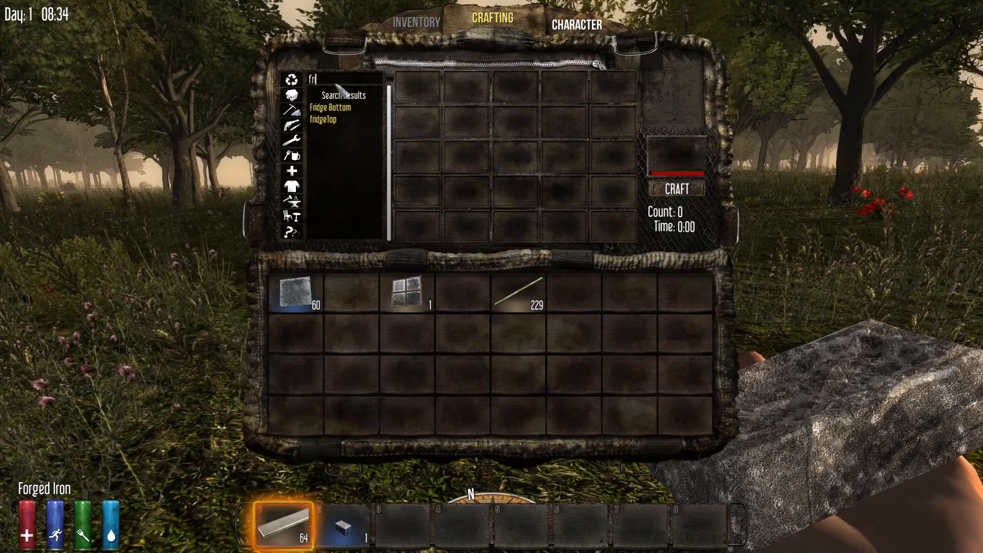
{"action": "type", "text": "i"}
{"action": "left_click", "coordinate": [336, 121]}
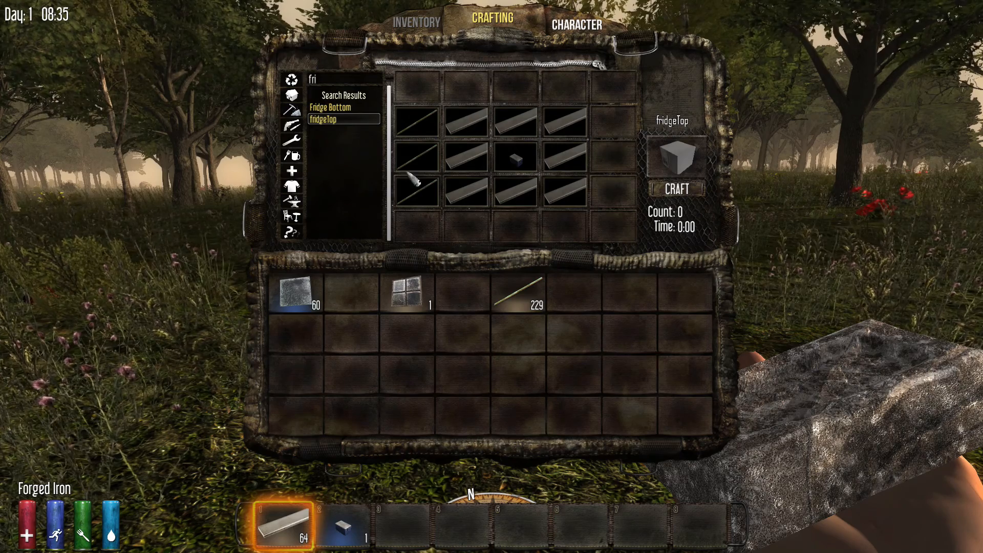
Step: Place one stick in each of the three stick cells of the crafting grid and return the remainder to the backpack
{"action": "left_click", "coordinate": [518, 292]}
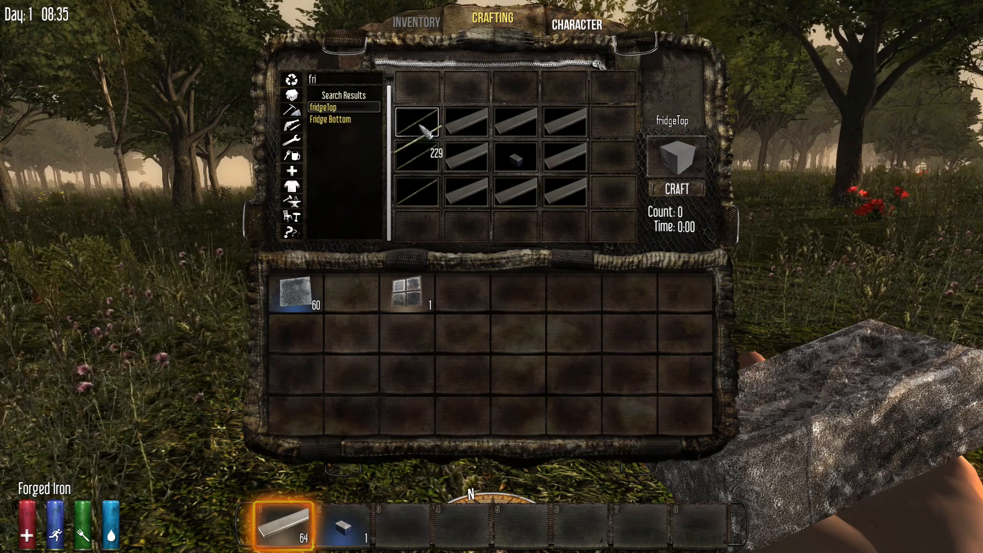
{"action": "right_click", "coordinate": [417, 121]}
{"action": "right_click", "coordinate": [417, 156]}
{"action": "right_click", "coordinate": [417, 191]}
{"action": "left_click", "coordinate": [462, 292]}
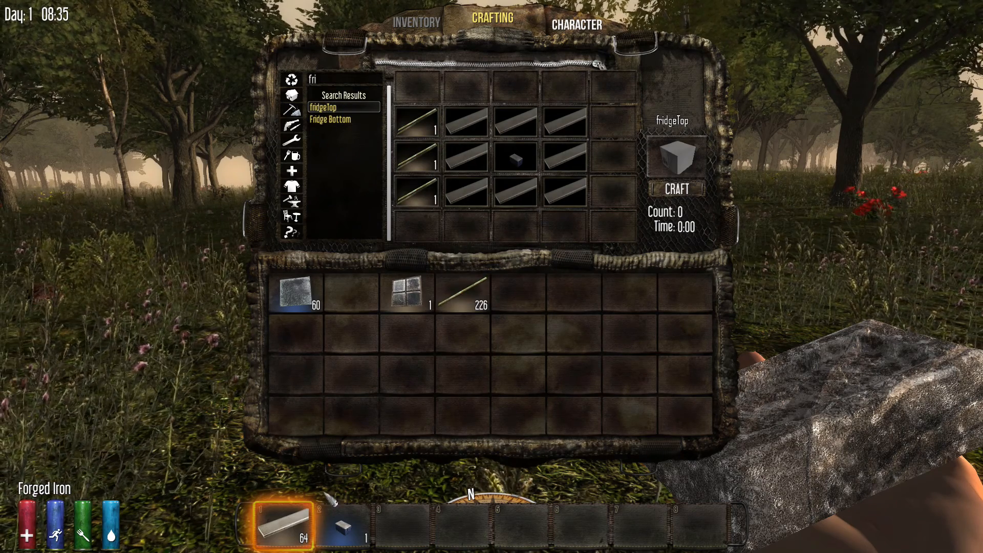
Step: Place one Forged Iron in each of the eight cells around the crafting grid's center and store the remainder in the backpack
{"action": "left_click", "coordinate": [284, 525]}
{"action": "right_click", "coordinate": [466, 121]}
{"action": "right_click", "coordinate": [466, 157]}
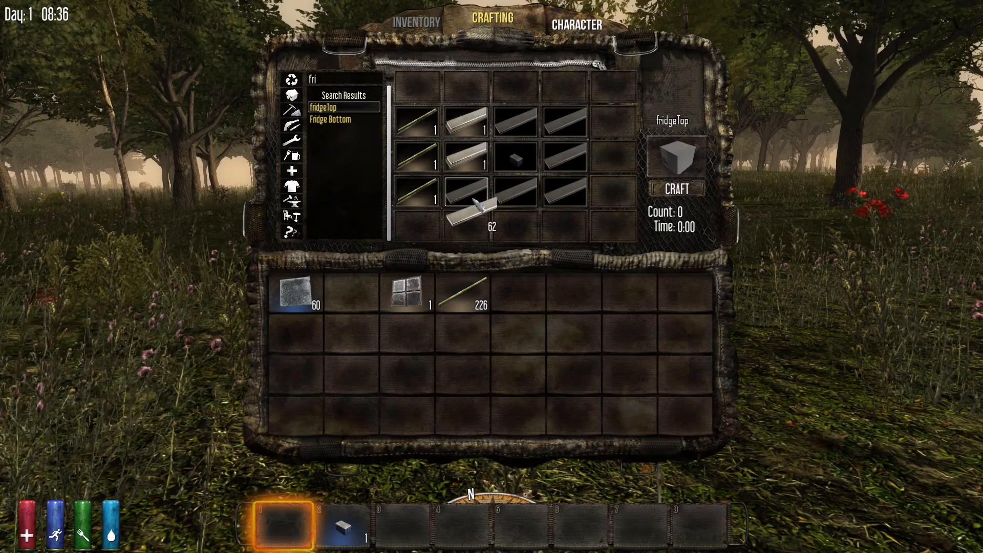
{"action": "right_click", "coordinate": [466, 191]}
{"action": "right_click", "coordinate": [515, 191]}
{"action": "right_click", "coordinate": [565, 191]}
{"action": "right_click", "coordinate": [565, 156]}
{"action": "right_click", "coordinate": [565, 121]}
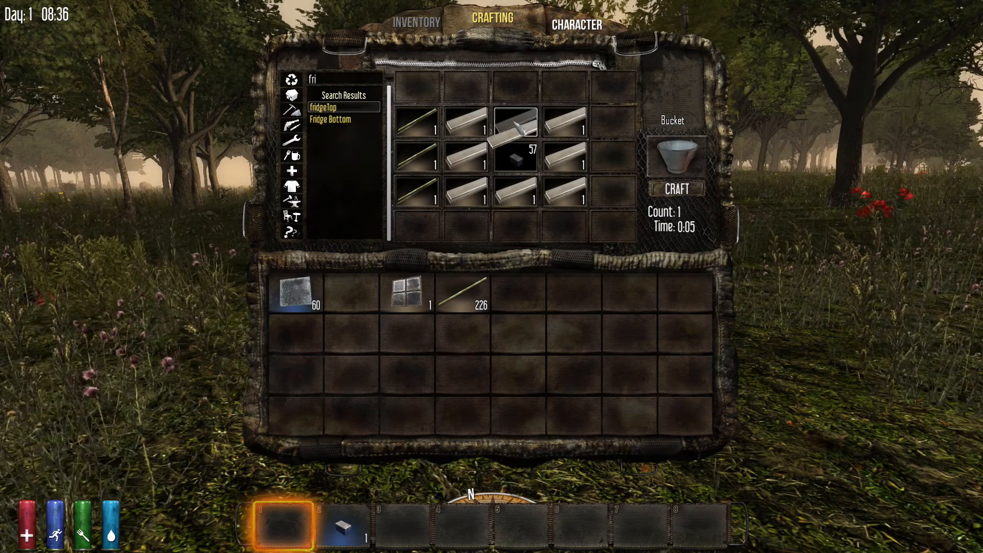
{"action": "right_click", "coordinate": [515, 121]}
{"action": "left_click", "coordinate": [518, 333]}
Step: Put the cooler in the center cell of the crafting grid and craft one fridgeTop
{"action": "left_click", "coordinate": [342, 525]}
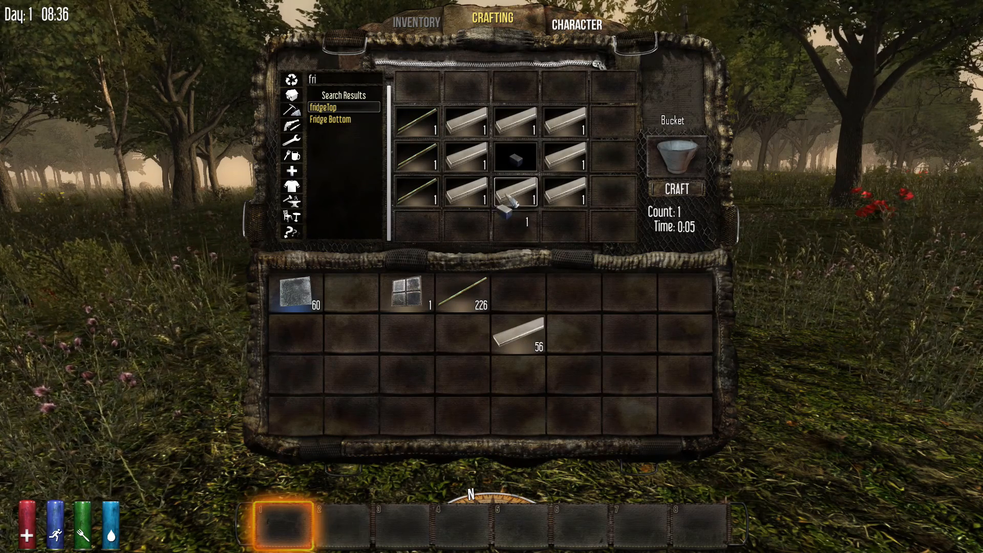
{"action": "left_click", "coordinate": [516, 156]}
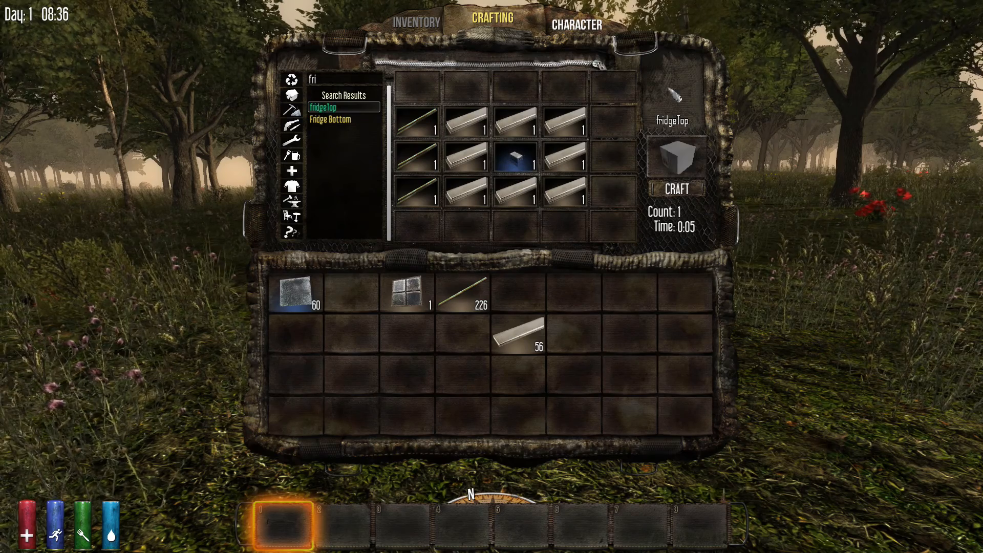
{"action": "left_click", "coordinate": [669, 195]}
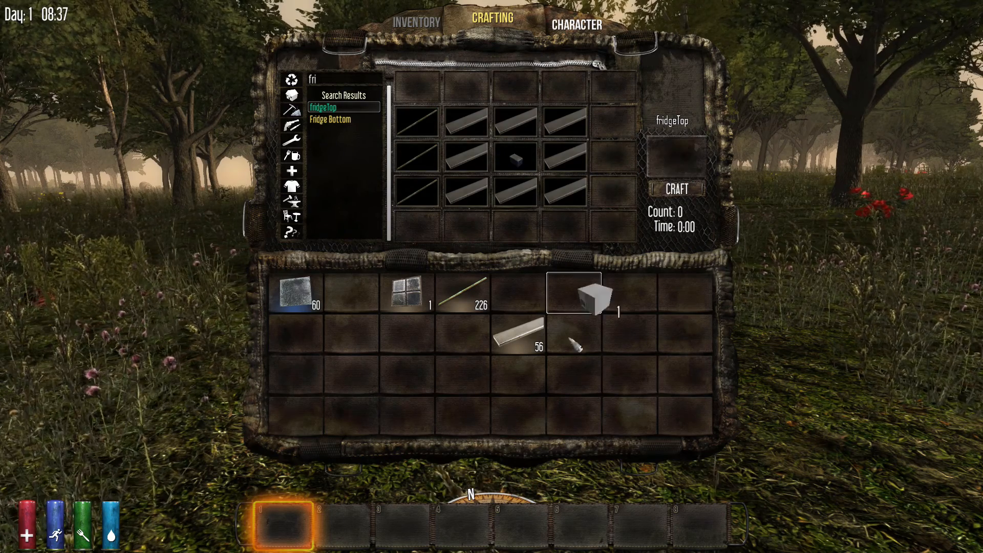
Step: Move the crafted fridgeTop to the first toolbelt slot and place it on the ground beside the rock
{"action": "left_click_drag", "start_coordinate": [574, 293], "coordinate": [306, 523]}
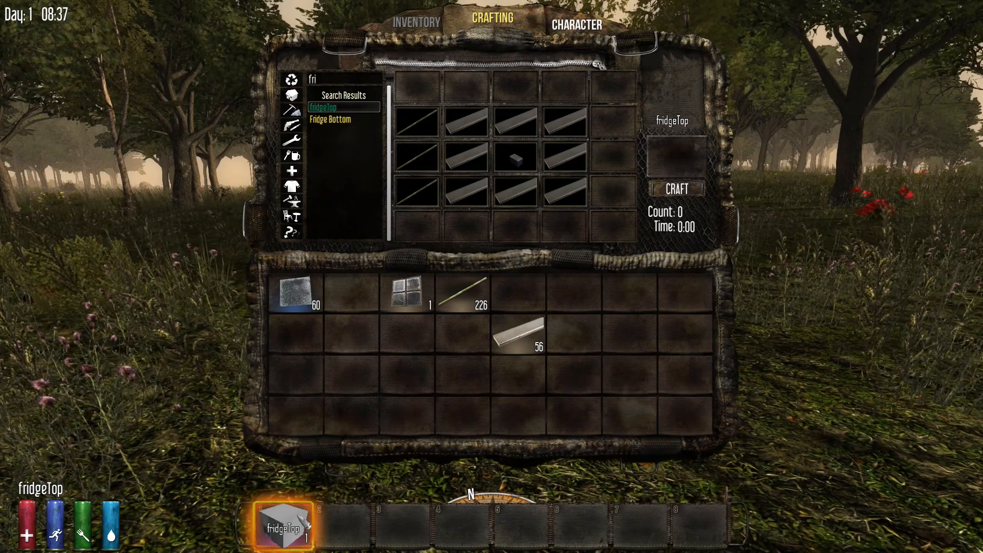
{"action": "key", "text": "Tab"}
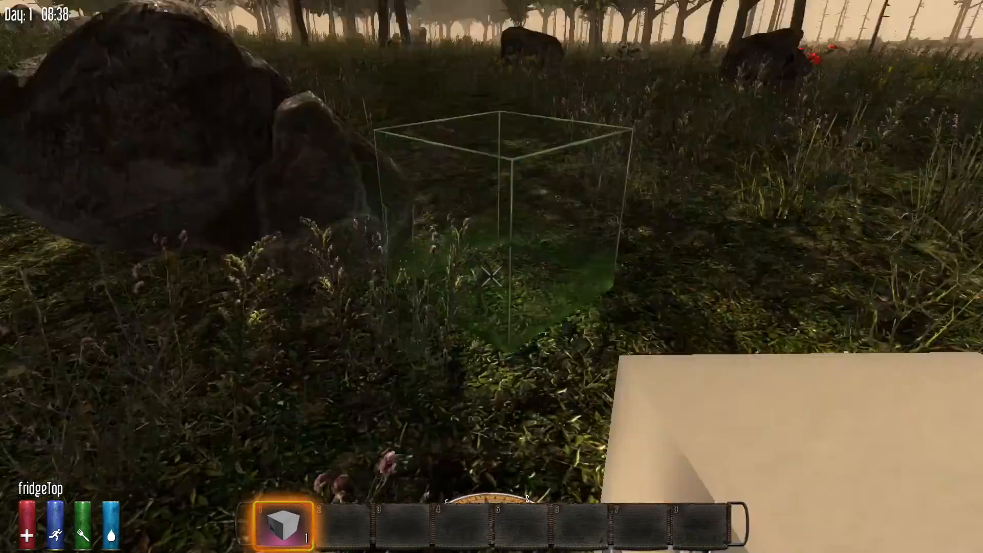
{"action": "right_click", "coordinate": [491, 277]}
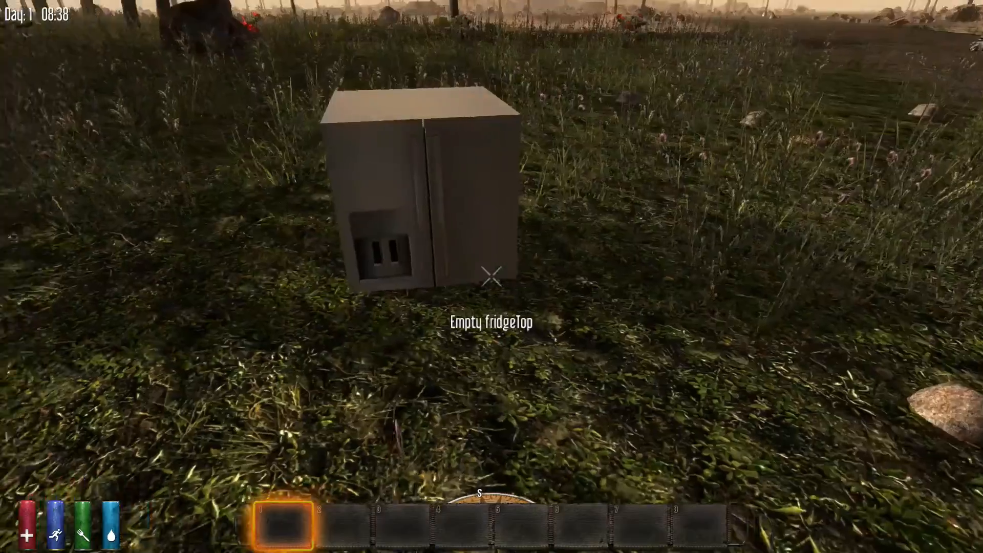
Step: Walk around the placed fridgeTop to examine it from the front and both sides
{"action": "key", "text": "w"}
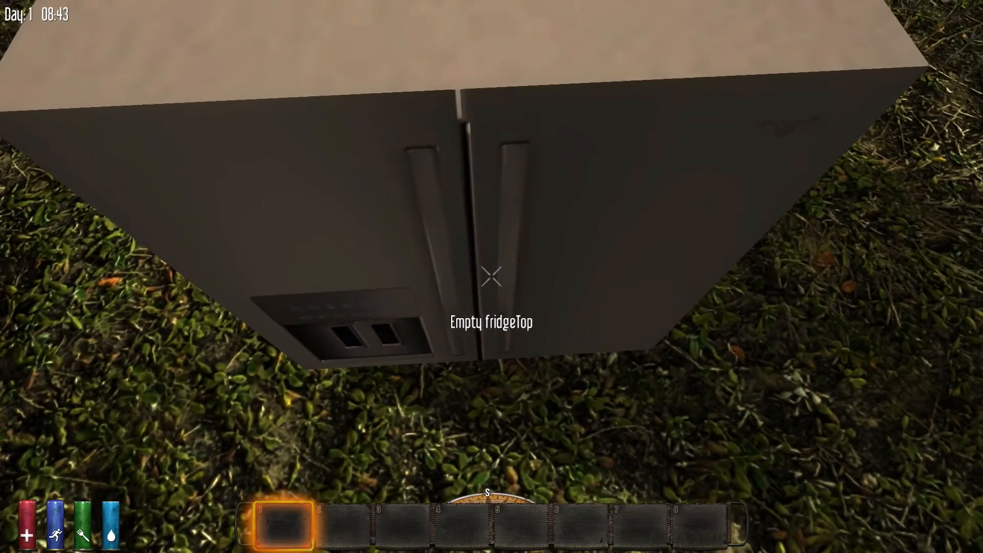
{"action": "key", "text": "d"}
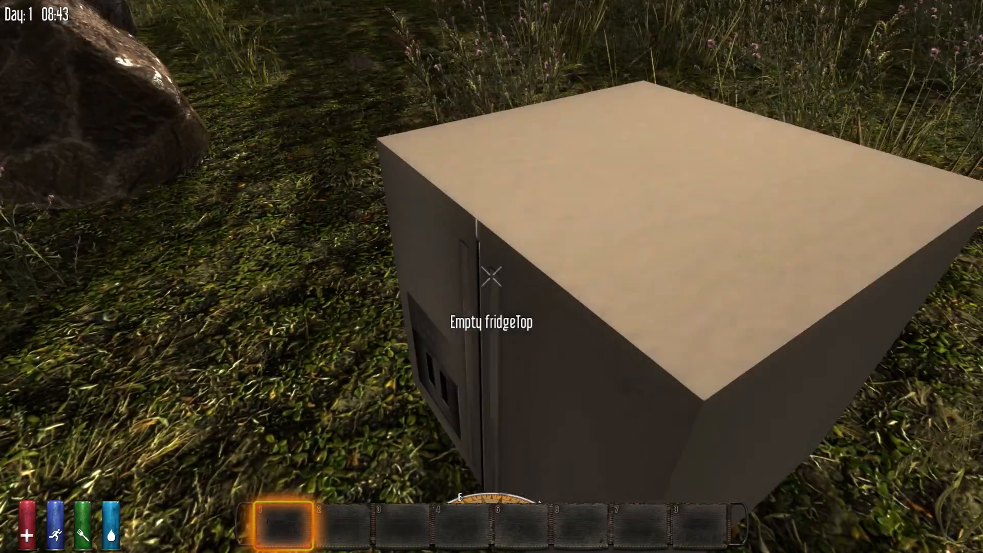
{"action": "key", "text": "a"}
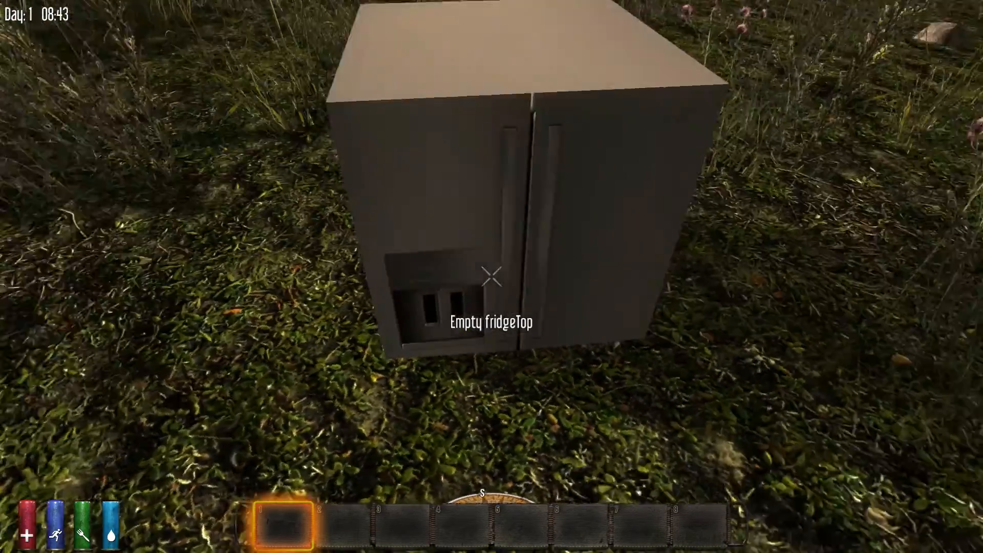
{"action": "key", "text": "a"}
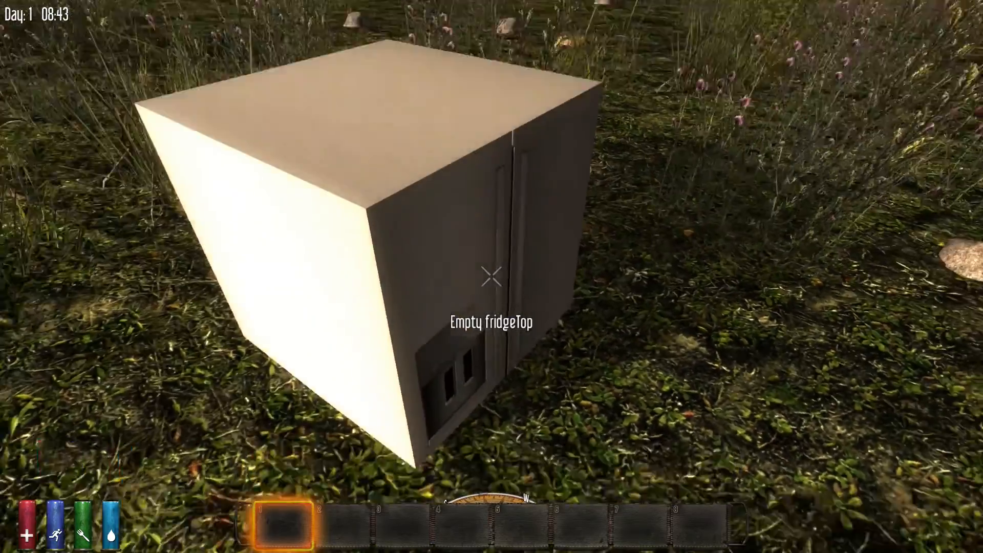
{"action": "key", "text": "d"}
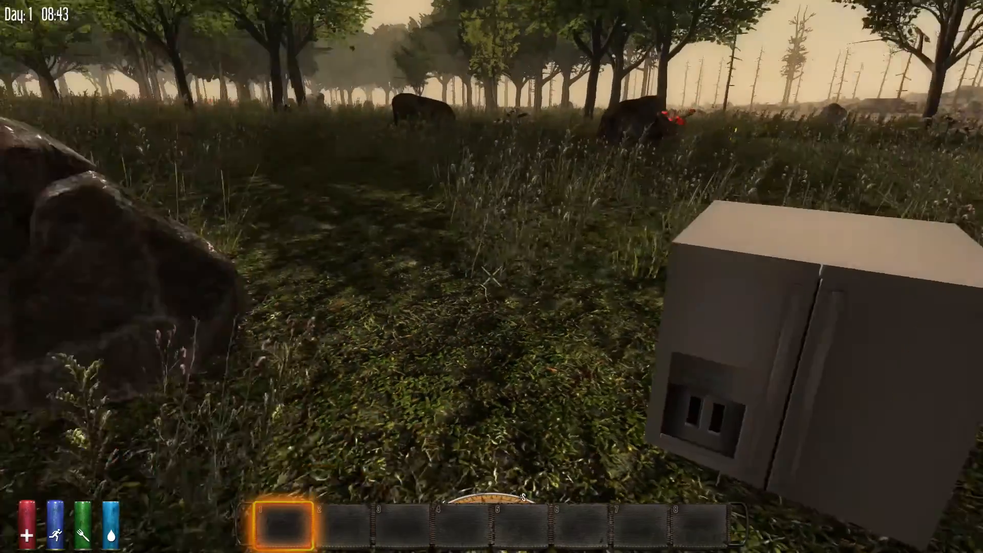
{"action": "key", "text": "w"}
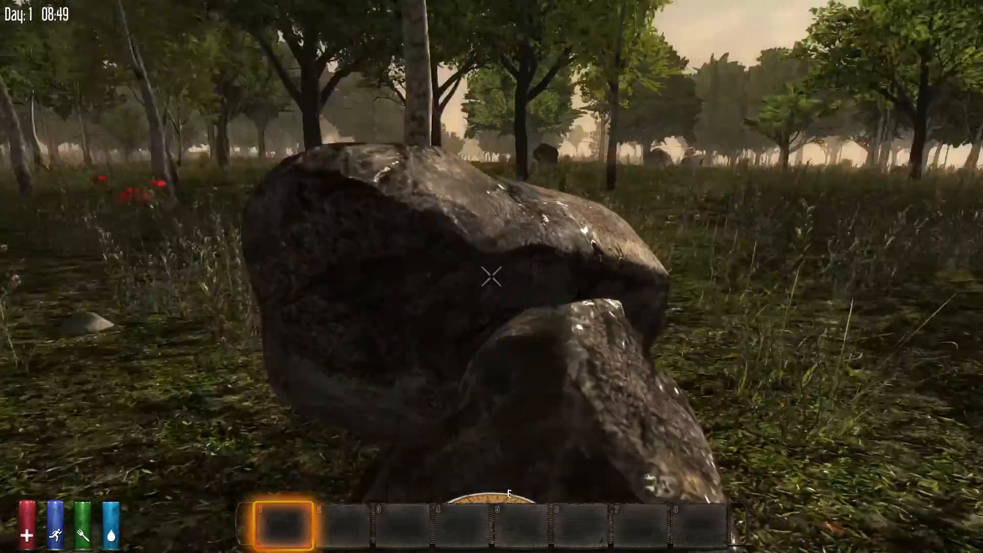
{"action": "key", "text": "w"}
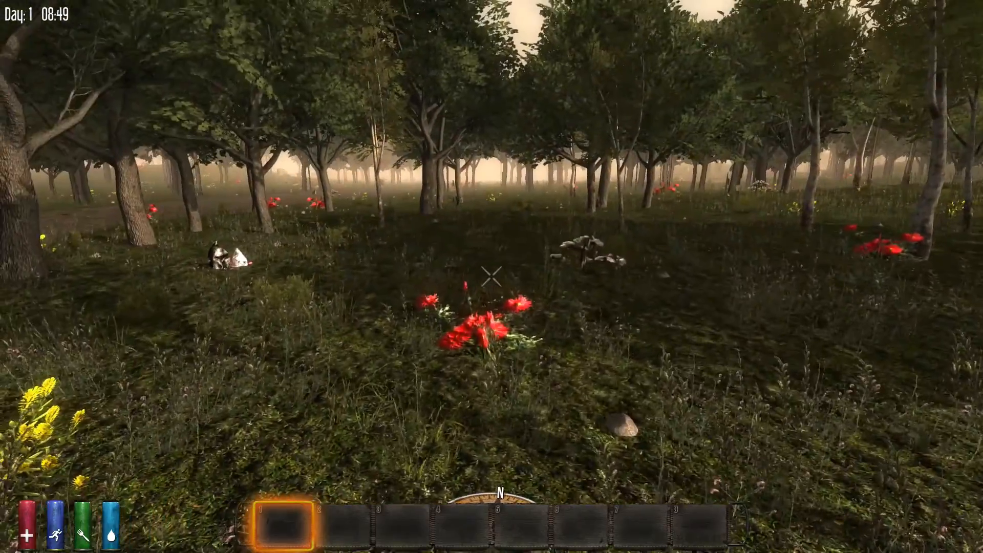
{"action": "key", "text": "w"}
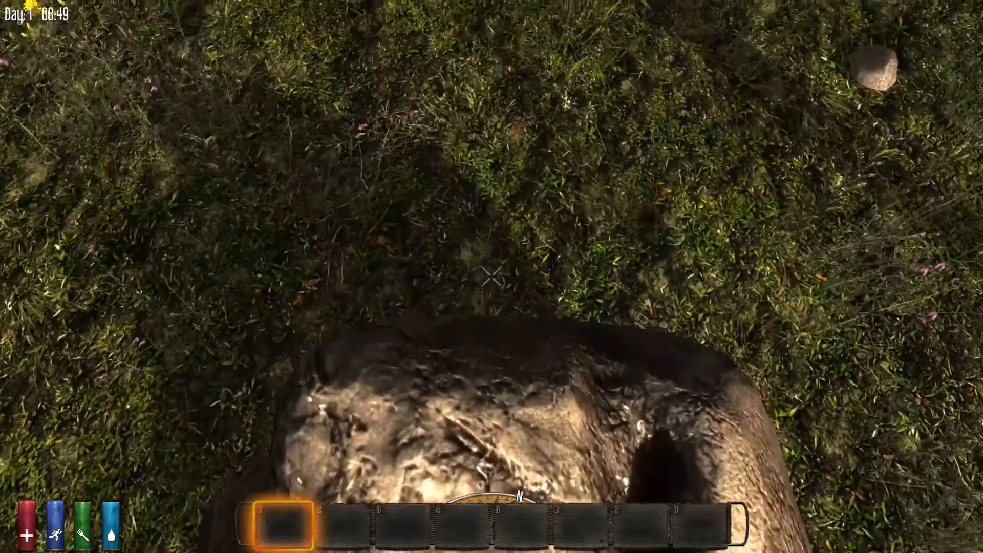